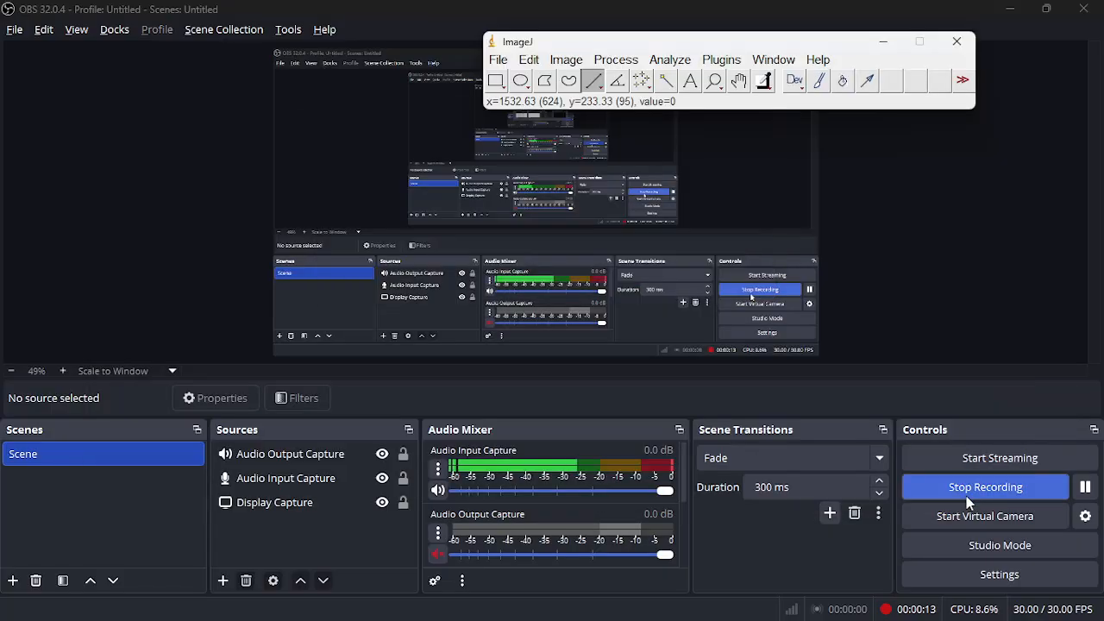
Step: Bring ImageJ forward and open the image "WhatsApp Image 2026-04-16 at 16.36.44" from the Downloads folder
{"action": "left_click", "coordinate": [1010, 9]}
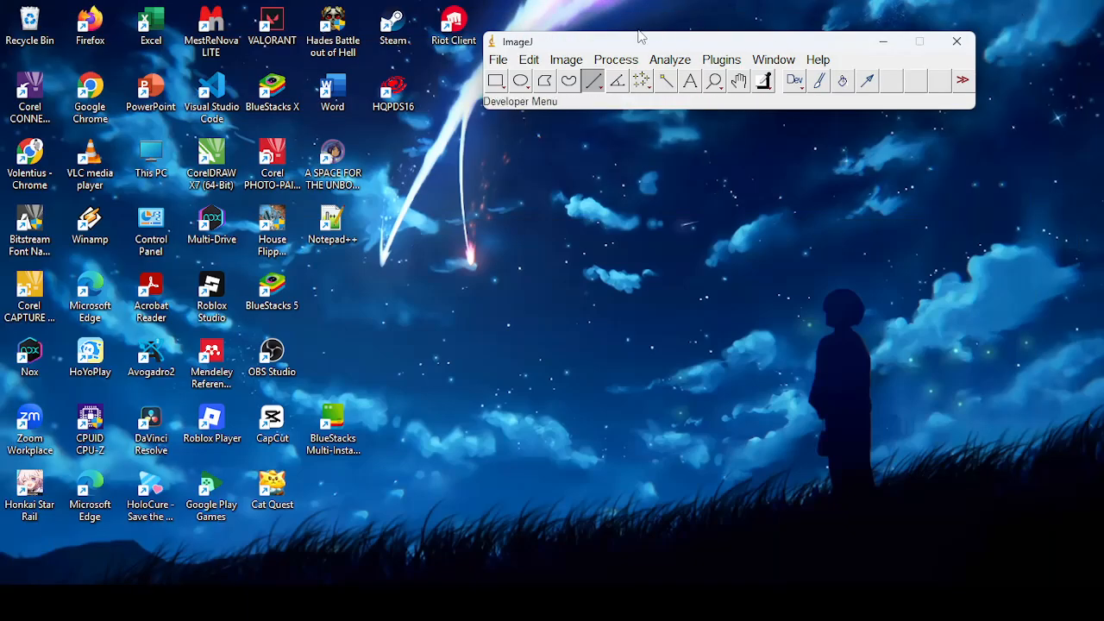
{"action": "left_click_drag", "start_coordinate": [642, 49], "coordinate": [688, 58]}
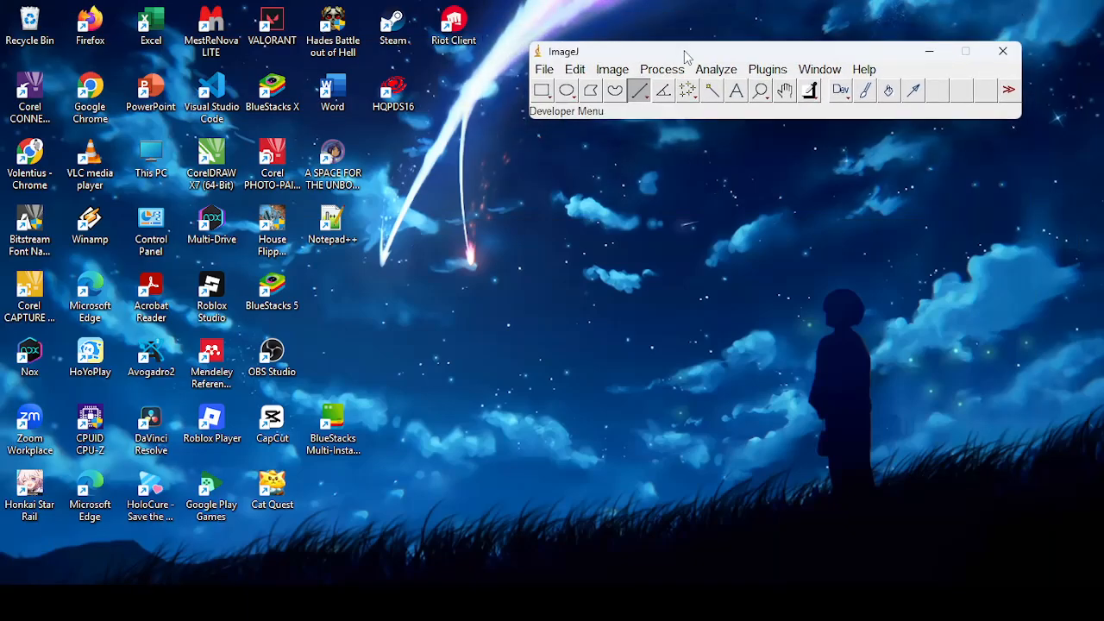
{"action": "left_click", "coordinate": [546, 70]}
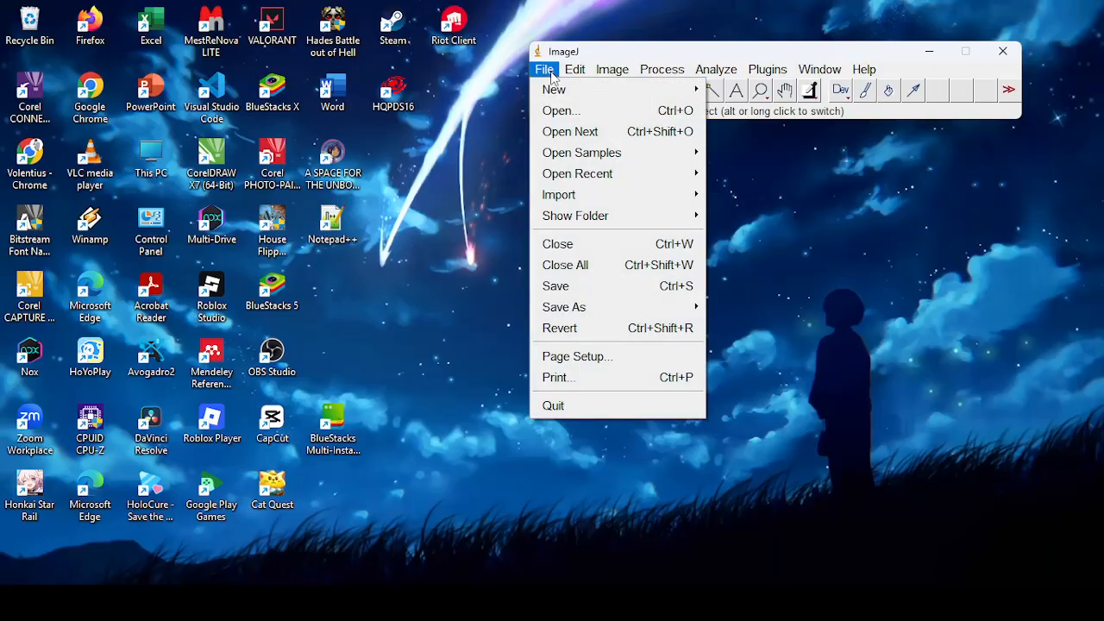
{"action": "left_click", "coordinate": [573, 109]}
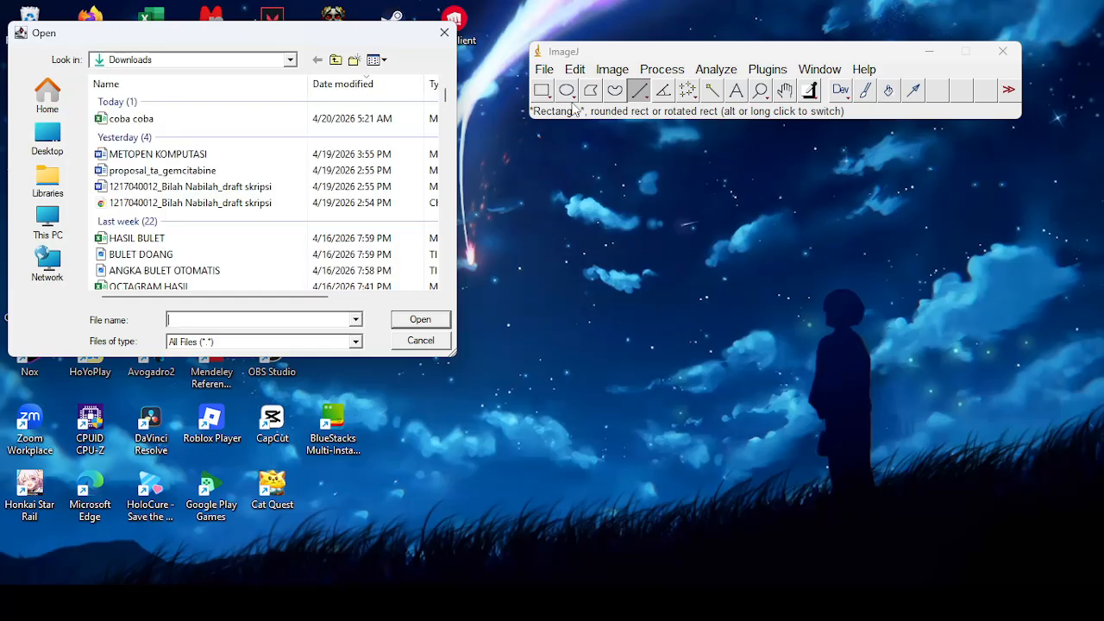
{"action": "scroll", "coordinate": [303, 188], "scroll_direction": "down", "scroll_amount": 5}
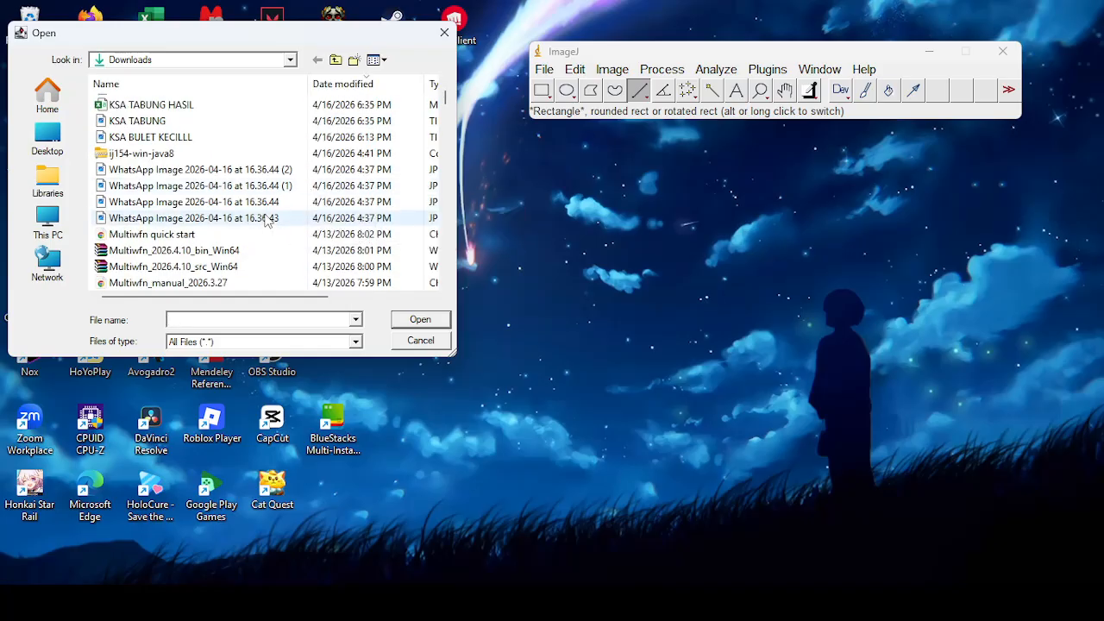
{"action": "left_click", "coordinate": [269, 203]}
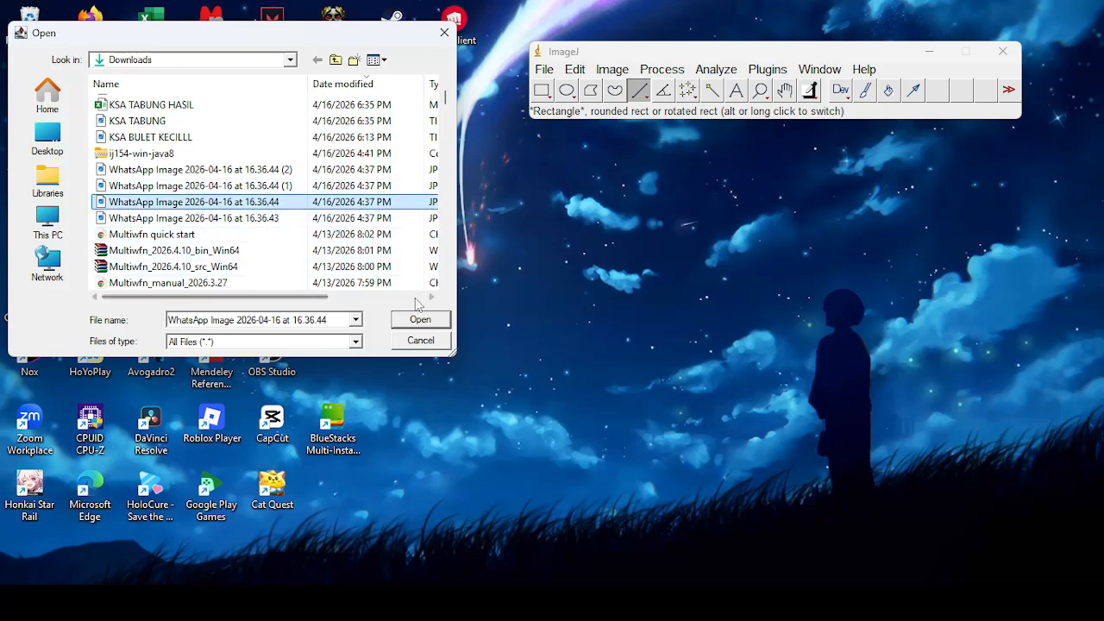
{"action": "left_click", "coordinate": [422, 326]}
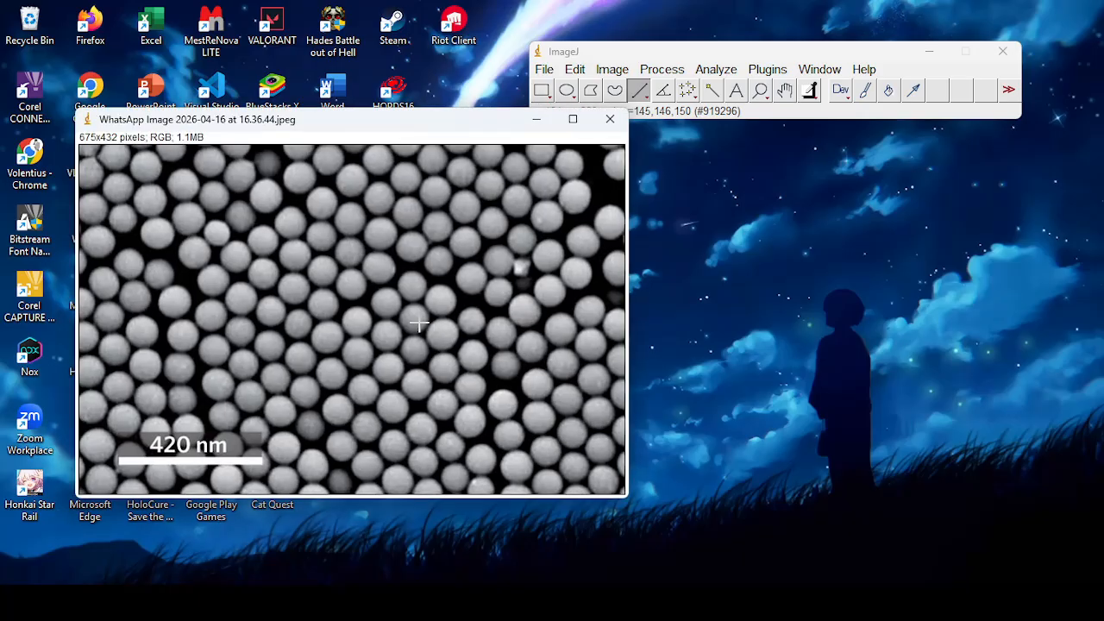
Step: Move the image window and the main ImageJ window apart and convert the particle image to 8-bit
{"action": "left_click_drag", "start_coordinate": [427, 114], "coordinate": [359, 109]}
{"action": "left_click", "coordinate": [843, 54]}
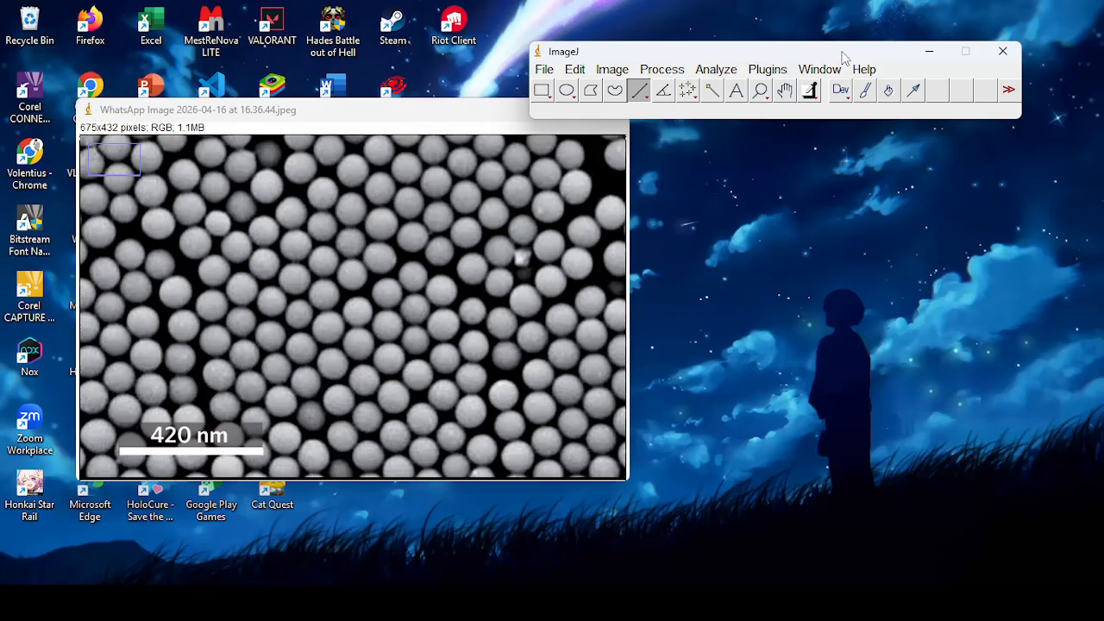
{"action": "left_click_drag", "start_coordinate": [842, 55], "coordinate": [912, 60]}
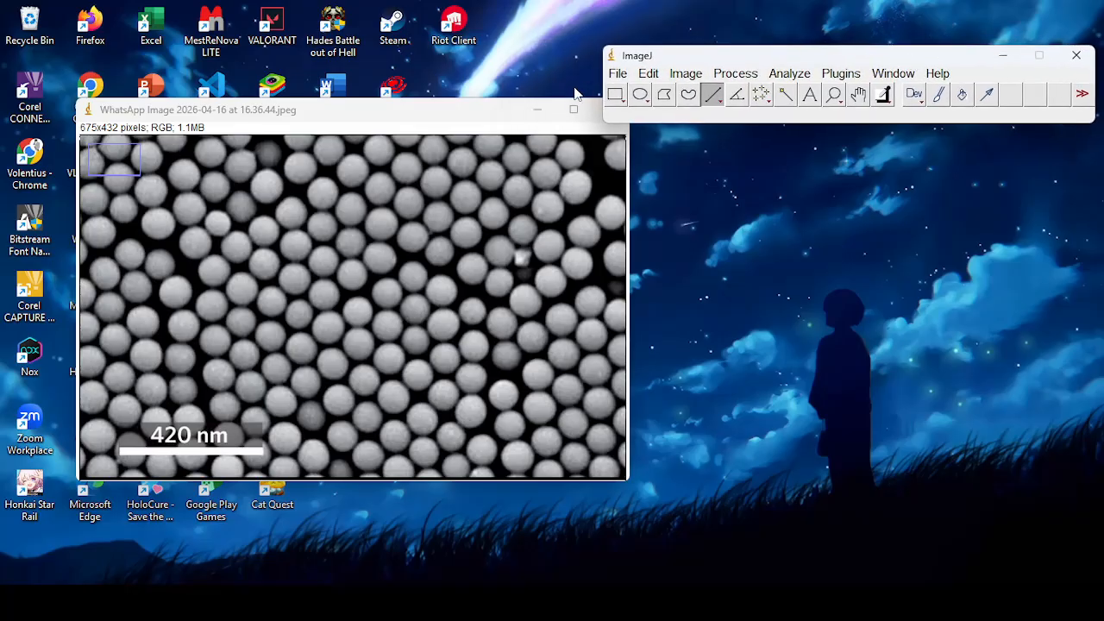
{"action": "left_click", "coordinate": [687, 75]}
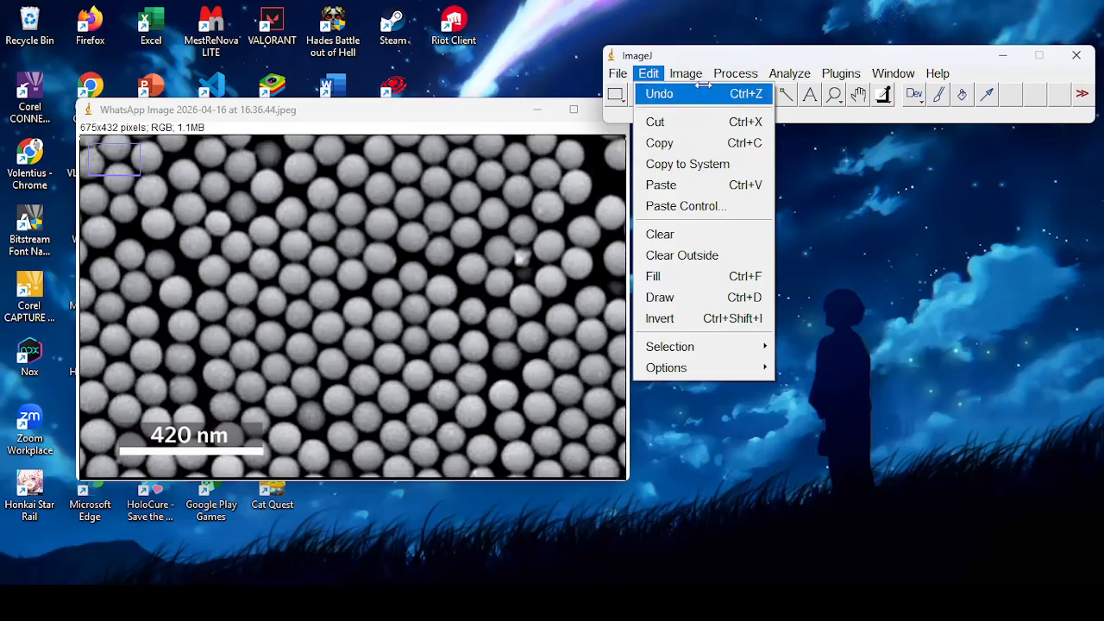
{"action": "mouse_move", "coordinate": [729, 93]}
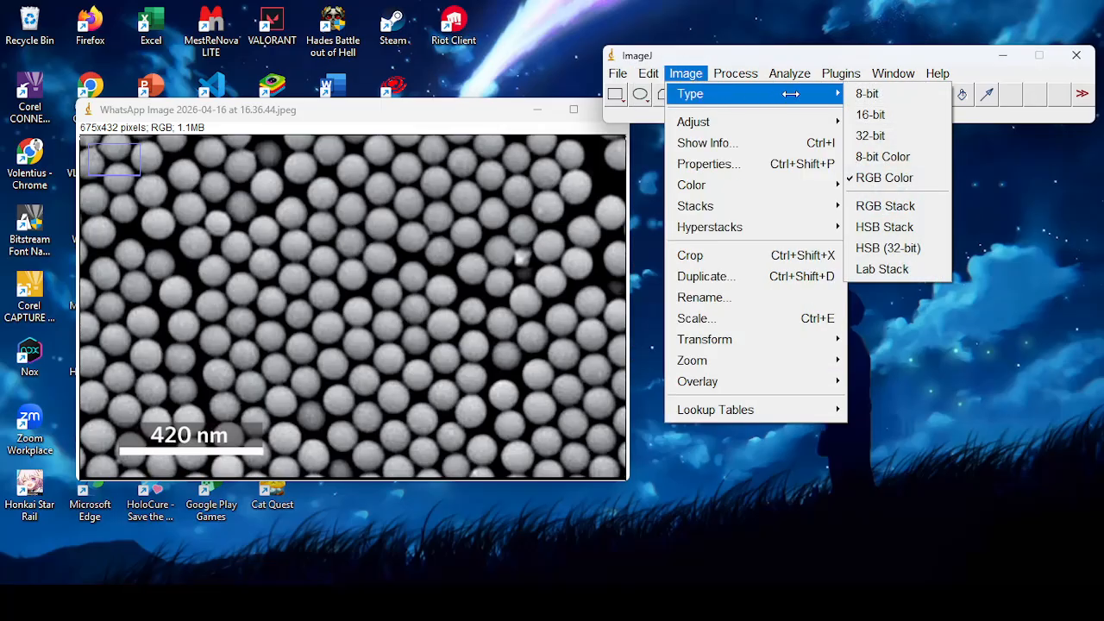
{"action": "left_click", "coordinate": [867, 95]}
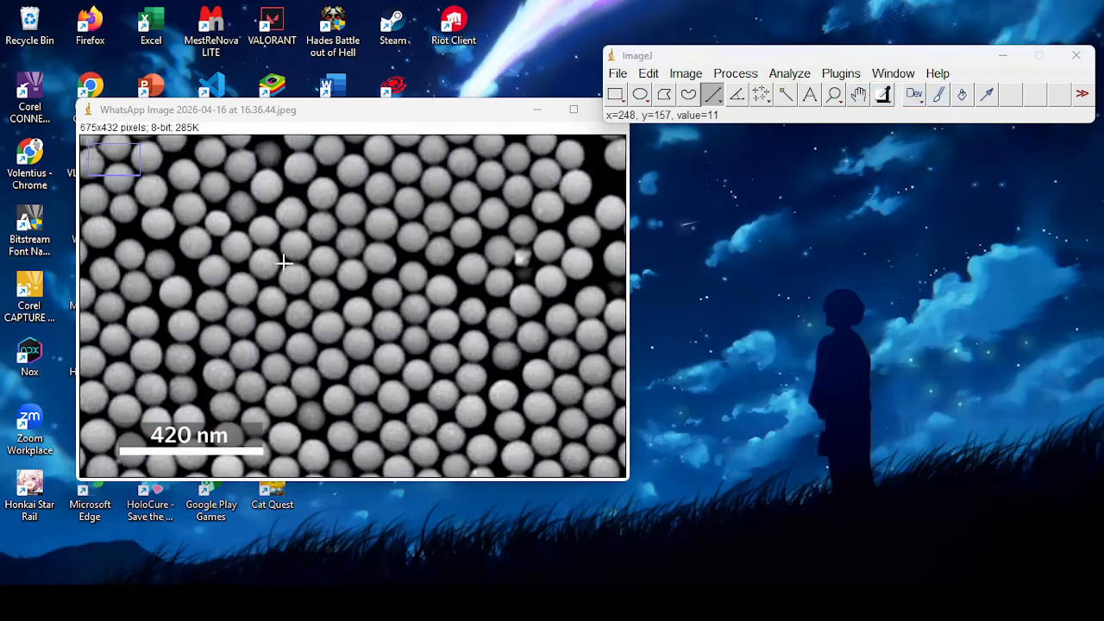
Step: Try the FFT bandpass filter on the image, with large structures down to 40 pixels and small up to 3 pixels, and undo it
{"action": "left_click", "coordinate": [685, 74]}
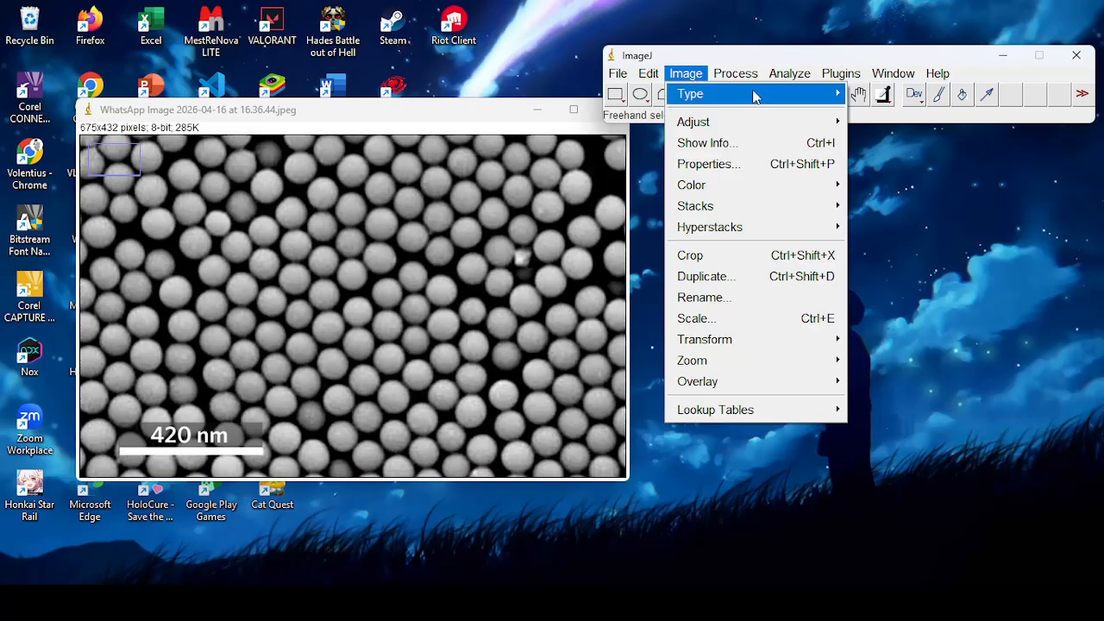
{"action": "mouse_move", "coordinate": [755, 98]}
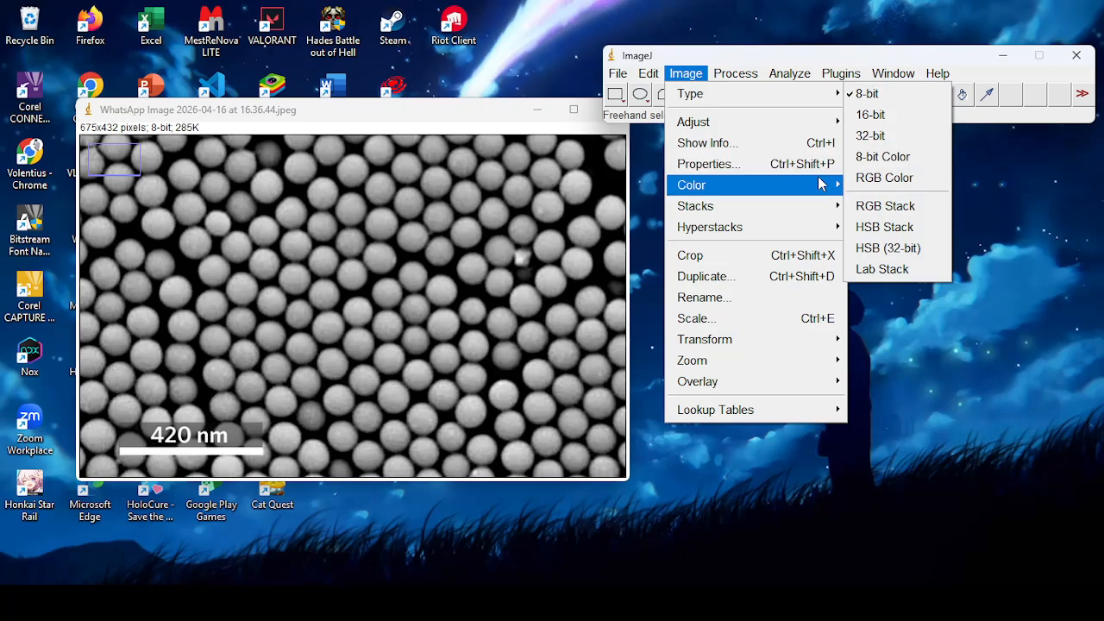
{"action": "mouse_move", "coordinate": [818, 185]}
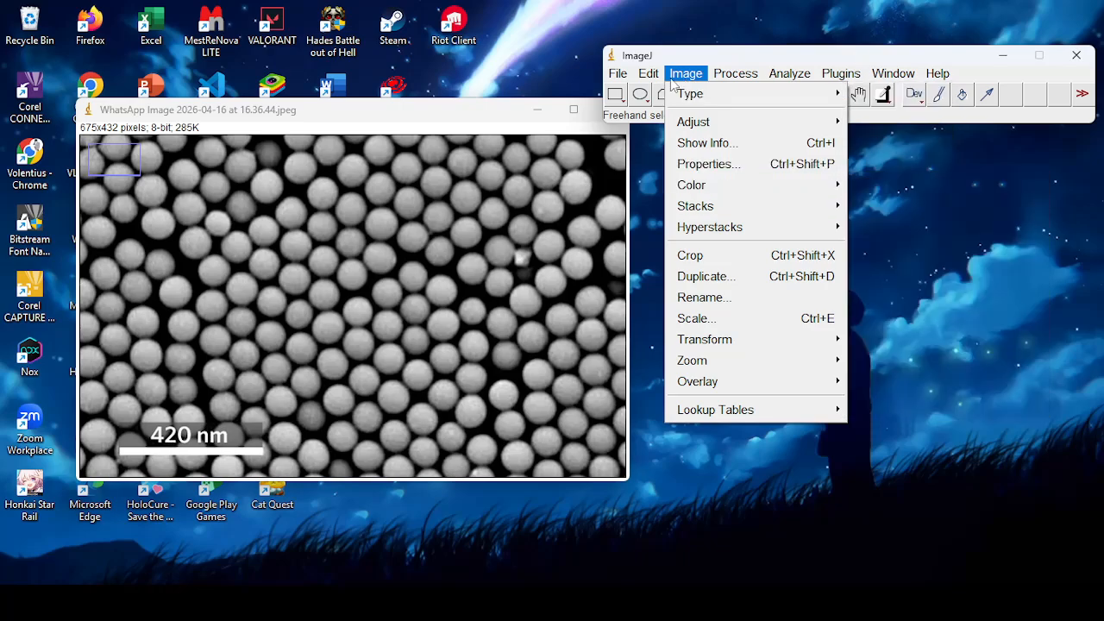
{"action": "mouse_move", "coordinate": [725, 77]}
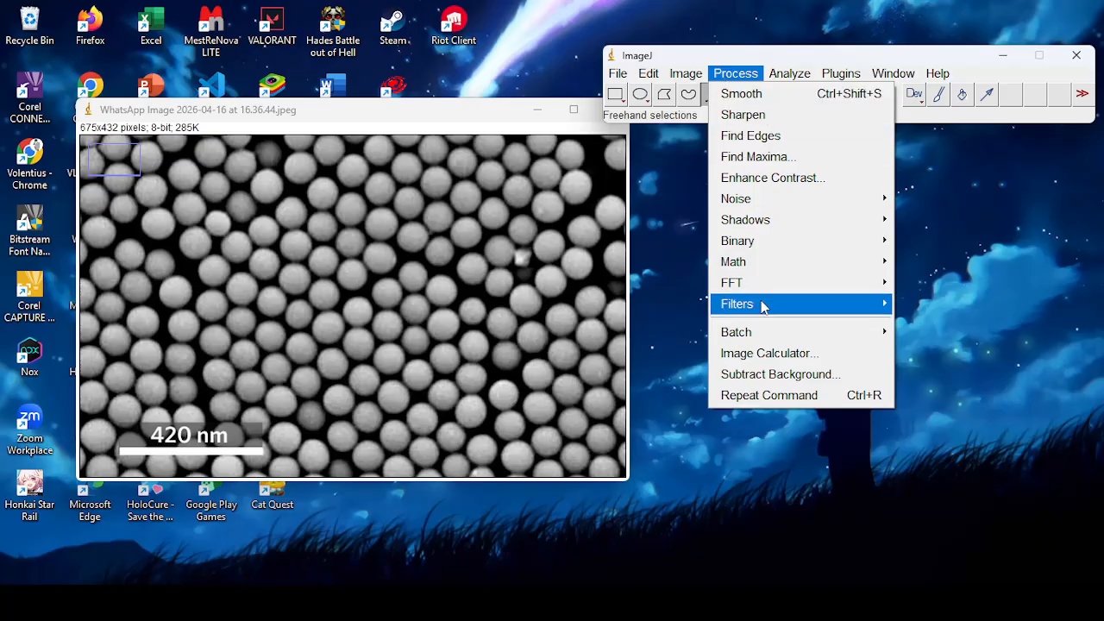
{"action": "mouse_move", "coordinate": [794, 290]}
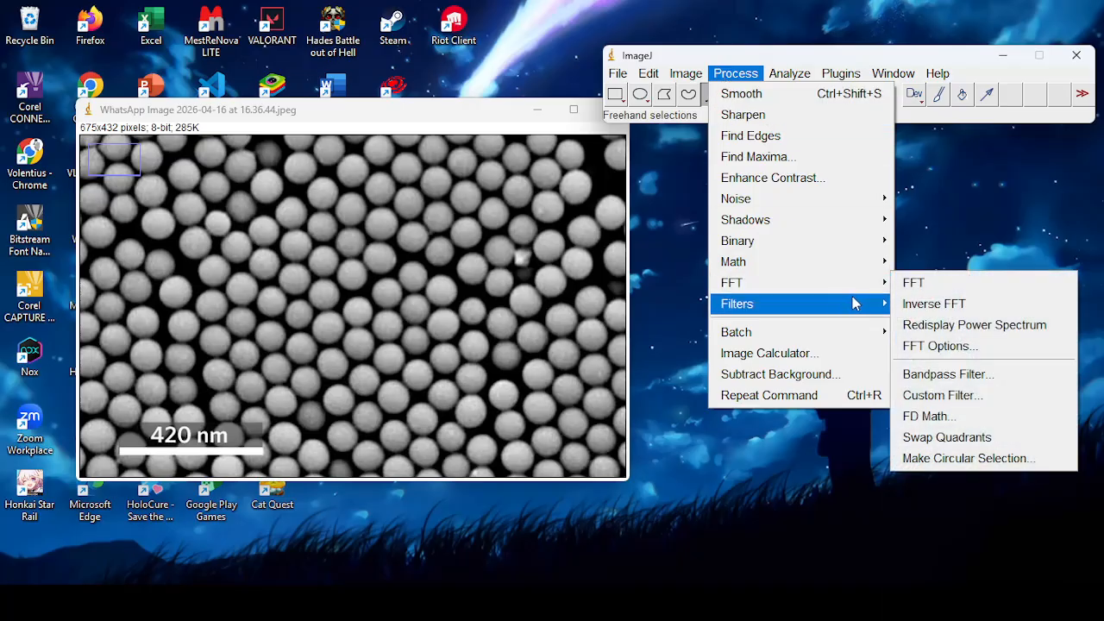
{"action": "mouse_move", "coordinate": [851, 285]}
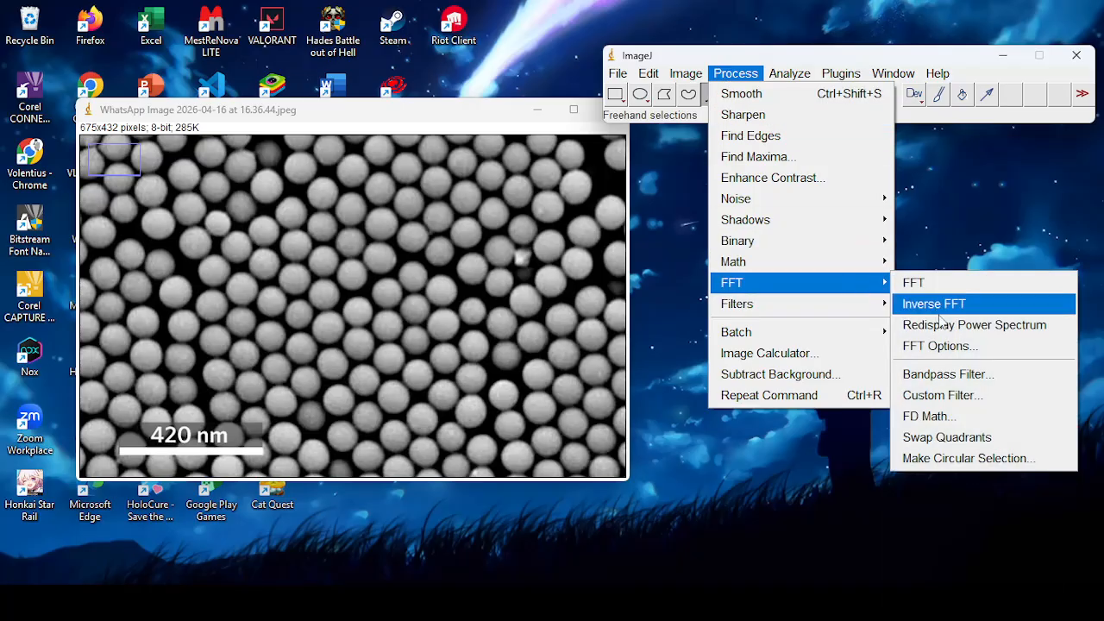
{"action": "left_click", "coordinate": [949, 375]}
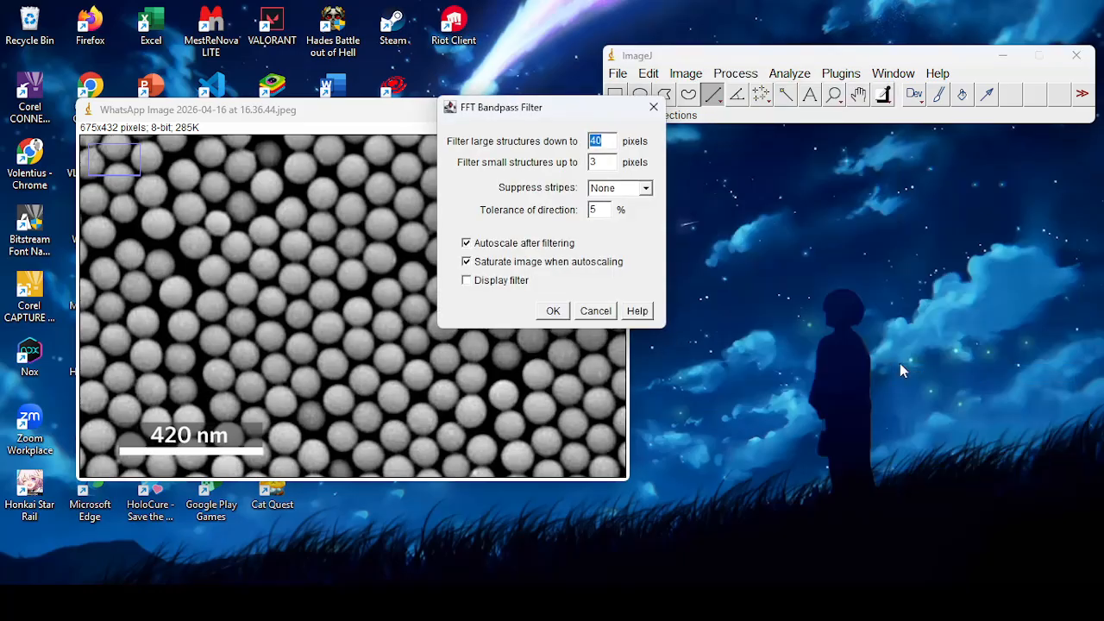
{"action": "left_click", "coordinate": [553, 310]}
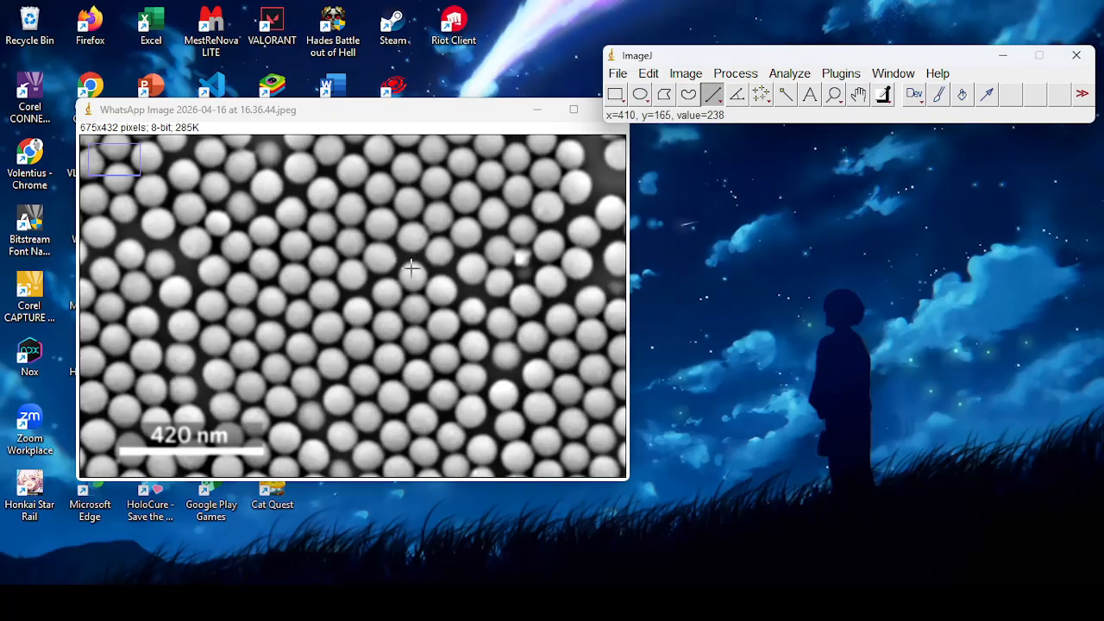
{"action": "key", "text": "ctrl+z"}
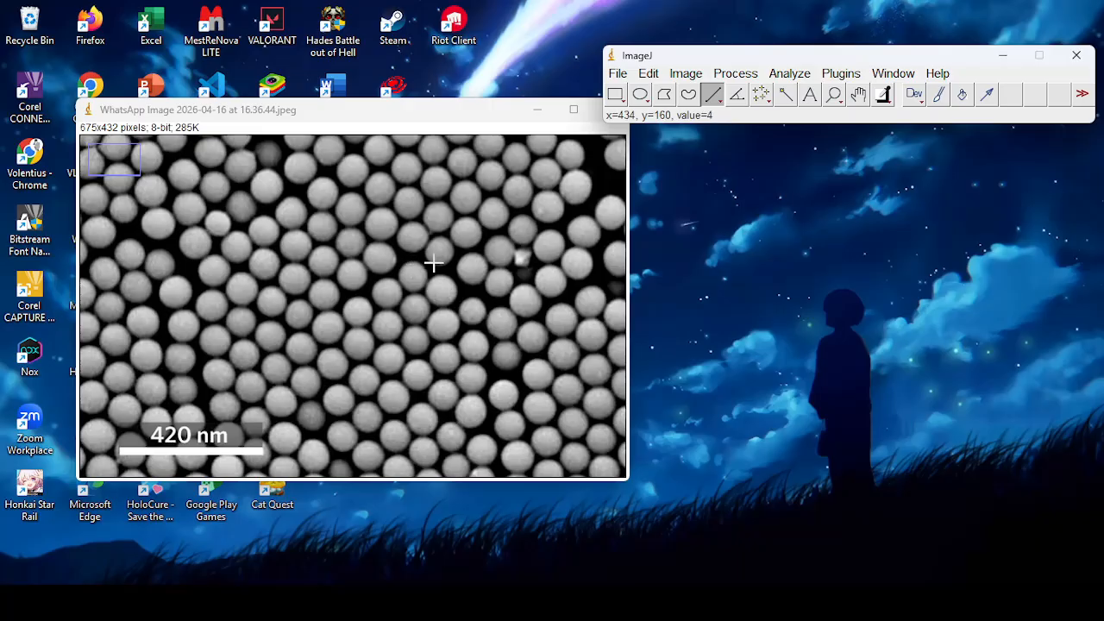
Step: Confirm the measurement set: area, mean and min & max gray values, shape descriptors, fit ellipse, Feret's diameter and add to overlay, with 3 decimal places
{"action": "left_click", "coordinate": [803, 72]}
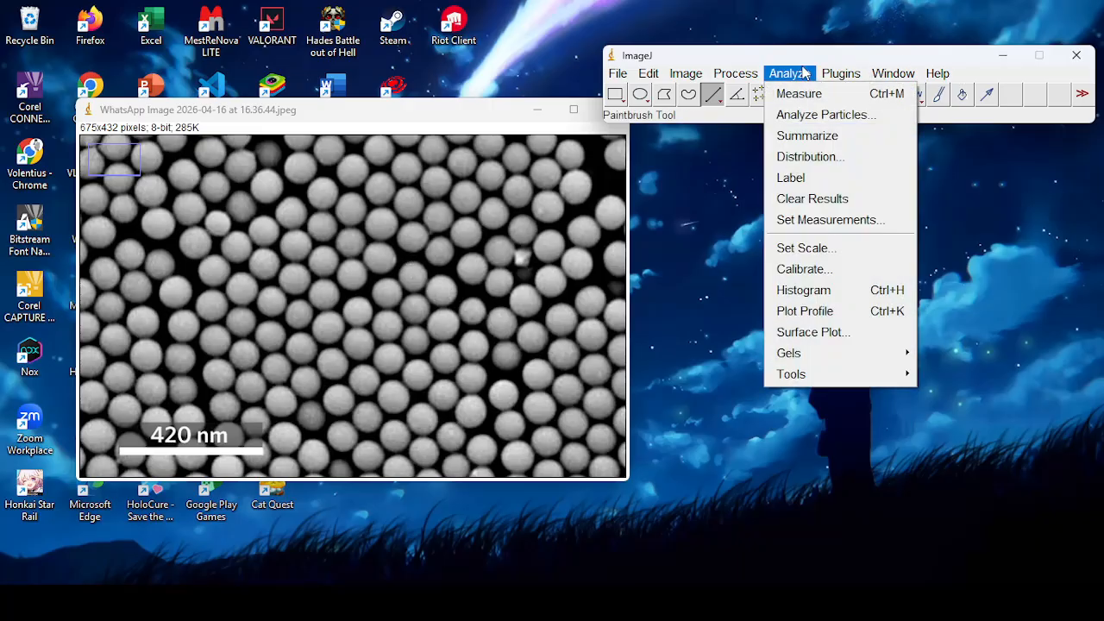
{"action": "left_click", "coordinate": [853, 221]}
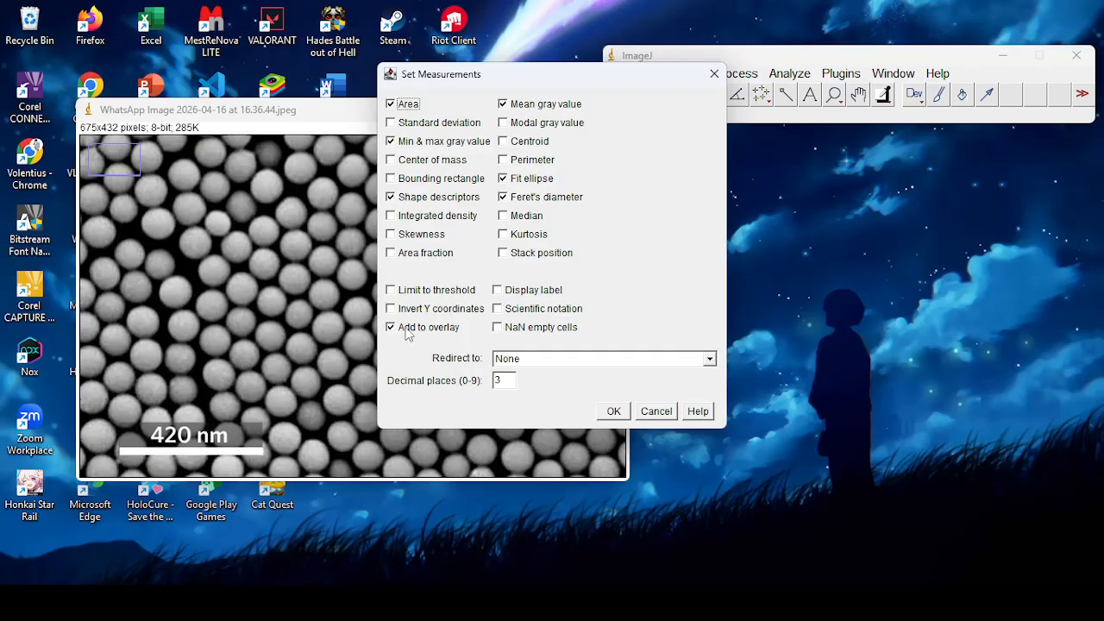
{"action": "left_click", "coordinate": [610, 414]}
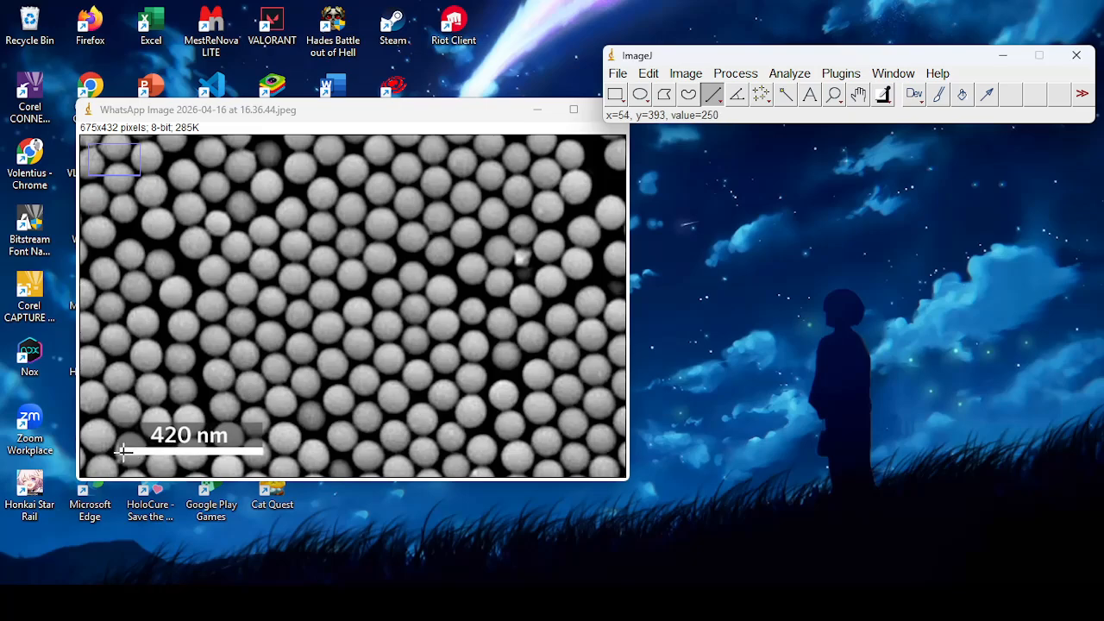
Step: Draw a straight line about 173 pixels long along the scale bar and set the scale to a known distance of 420 nm
{"action": "left_click_drag", "start_coordinate": [122, 450], "coordinate": [259, 449]}
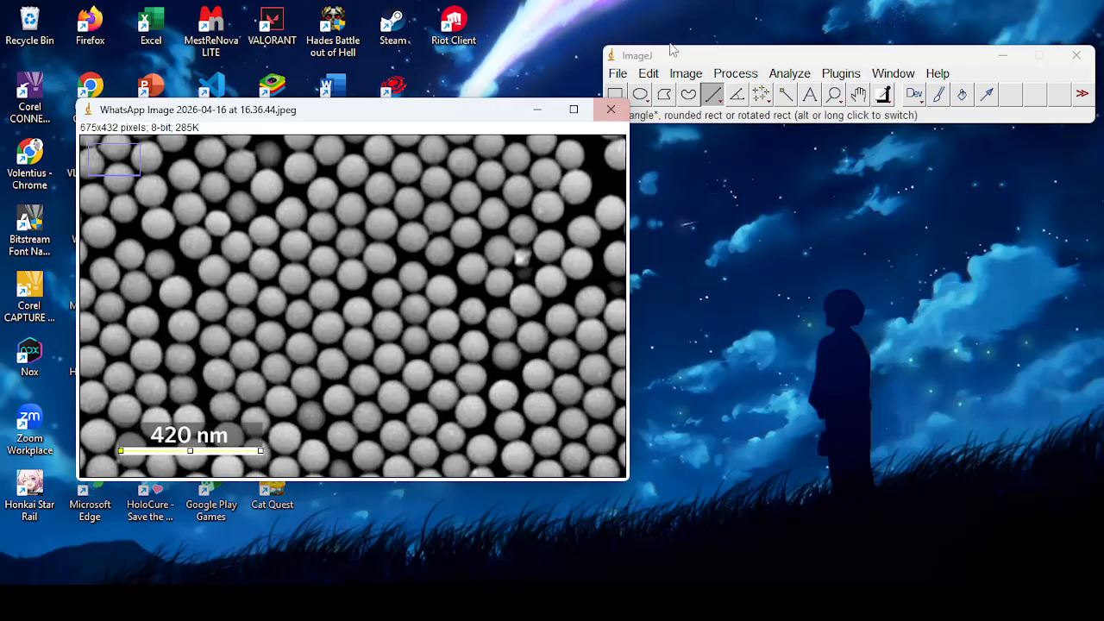
{"action": "left_click", "coordinate": [808, 75]}
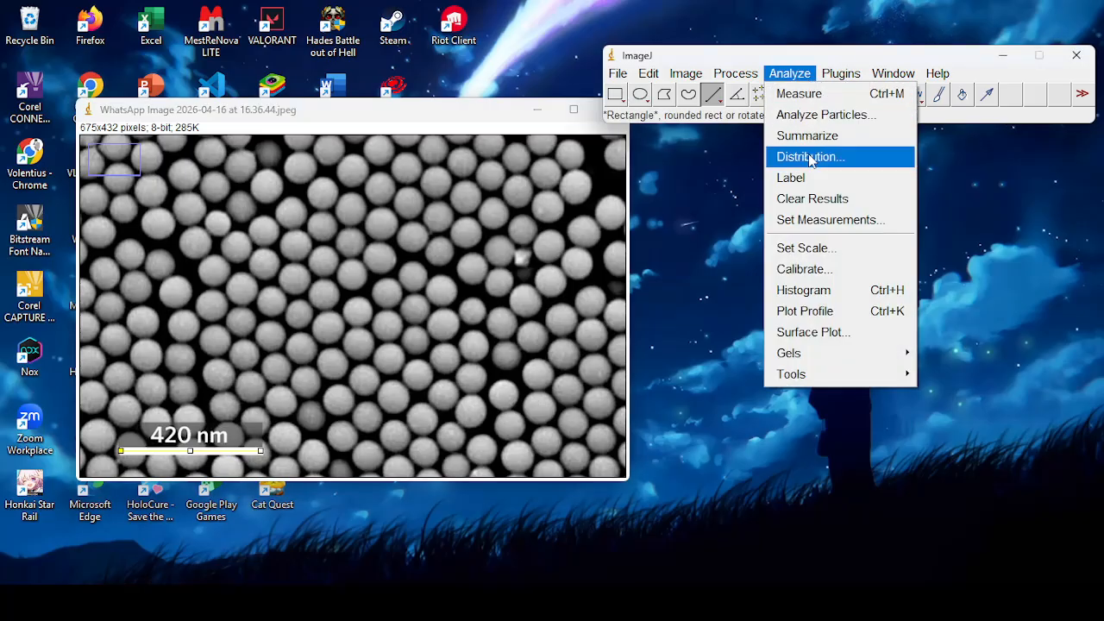
{"action": "left_click", "coordinate": [802, 249]}
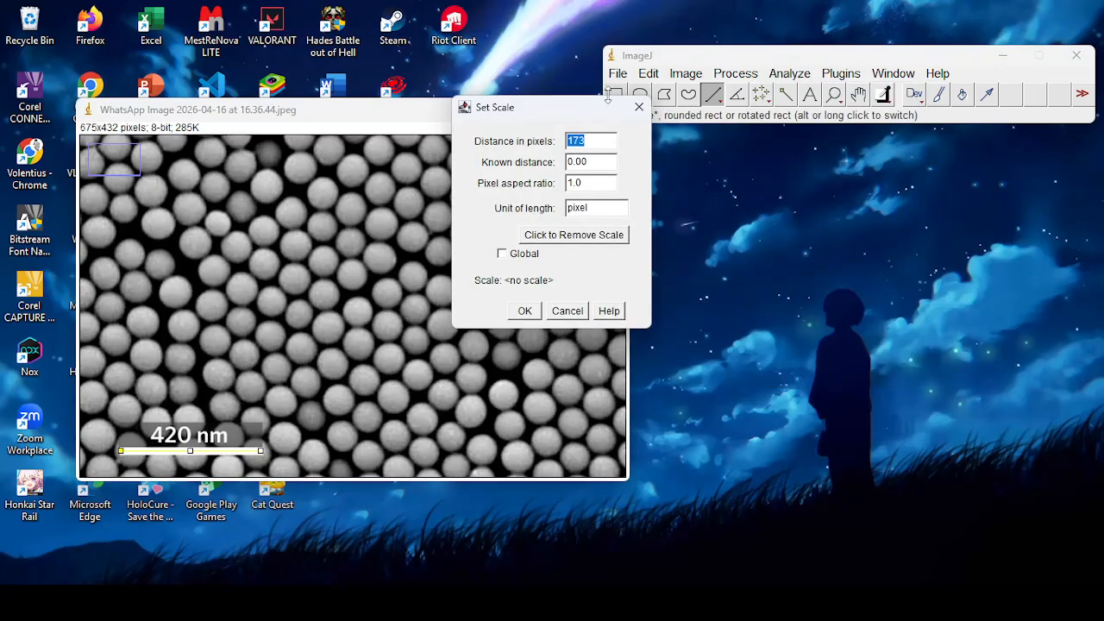
{"action": "double_click", "coordinate": [598, 161]}
{"action": "type", "text": "420"}
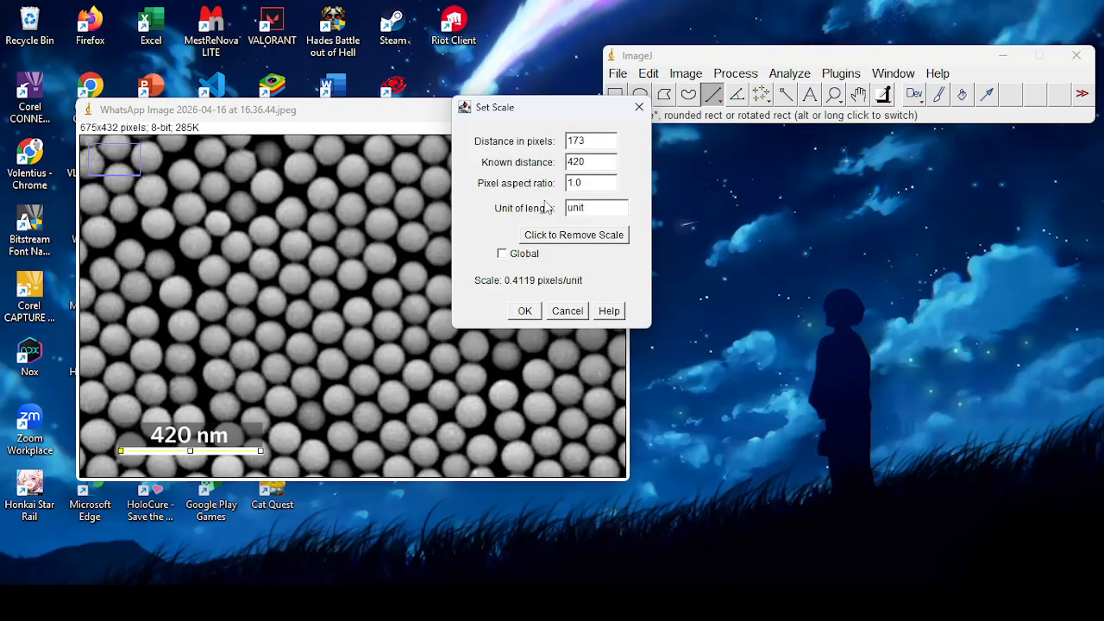
{"action": "double_click", "coordinate": [596, 207]}
{"action": "type", "text": "nm"}
{"action": "left_click", "coordinate": [526, 311]}
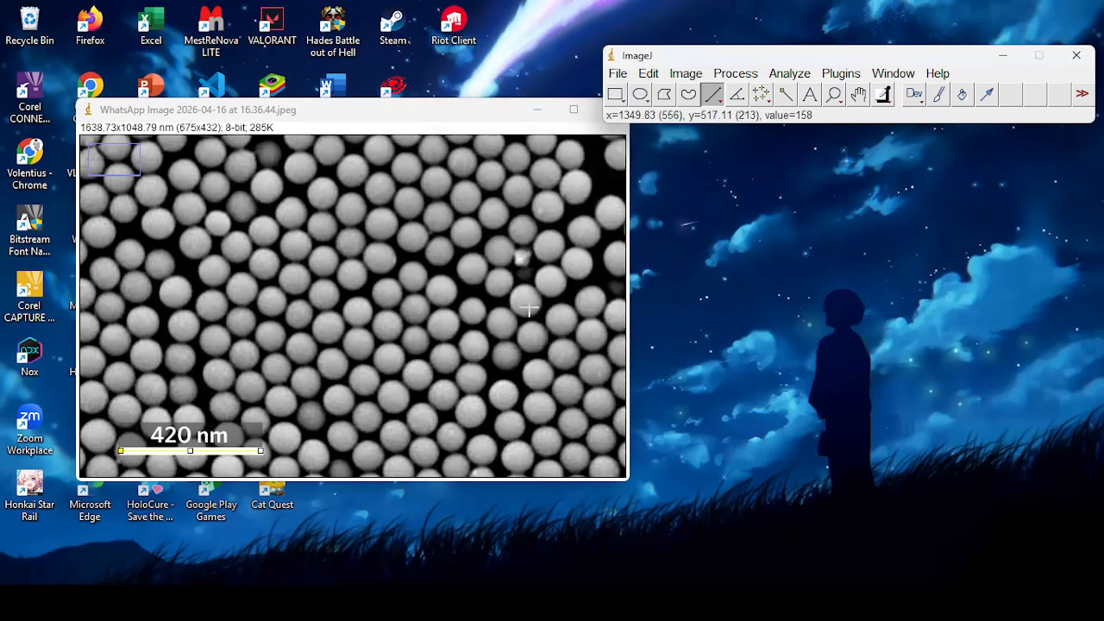
Step: Measure the line on the scale bar and check its length in the results table
{"action": "key", "text": "ctrl+m"}
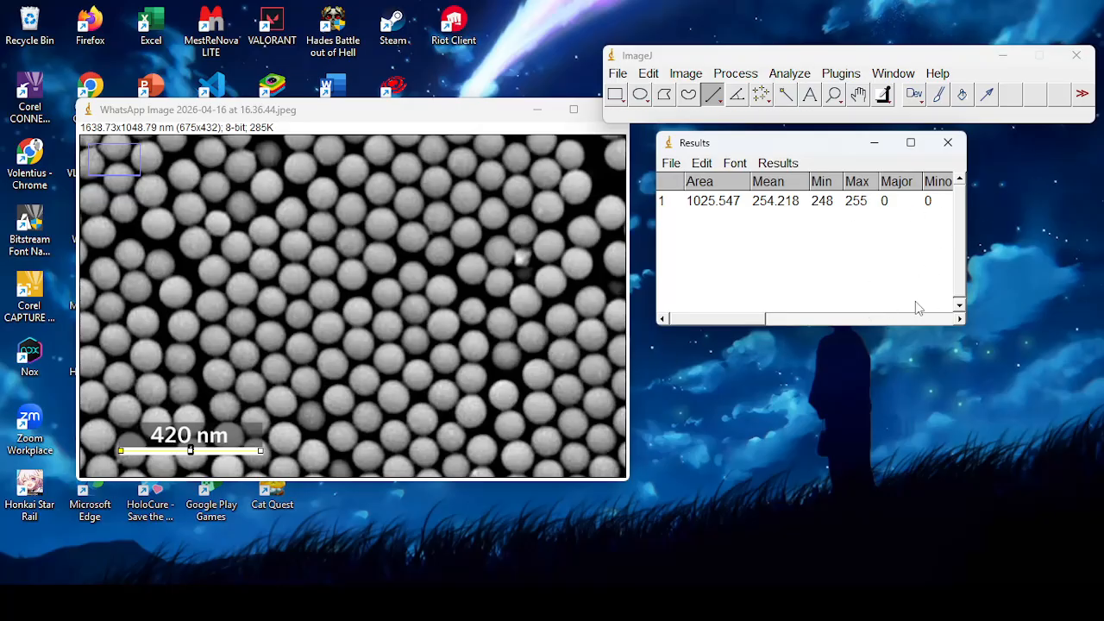
{"action": "left_click", "coordinate": [960, 319]}
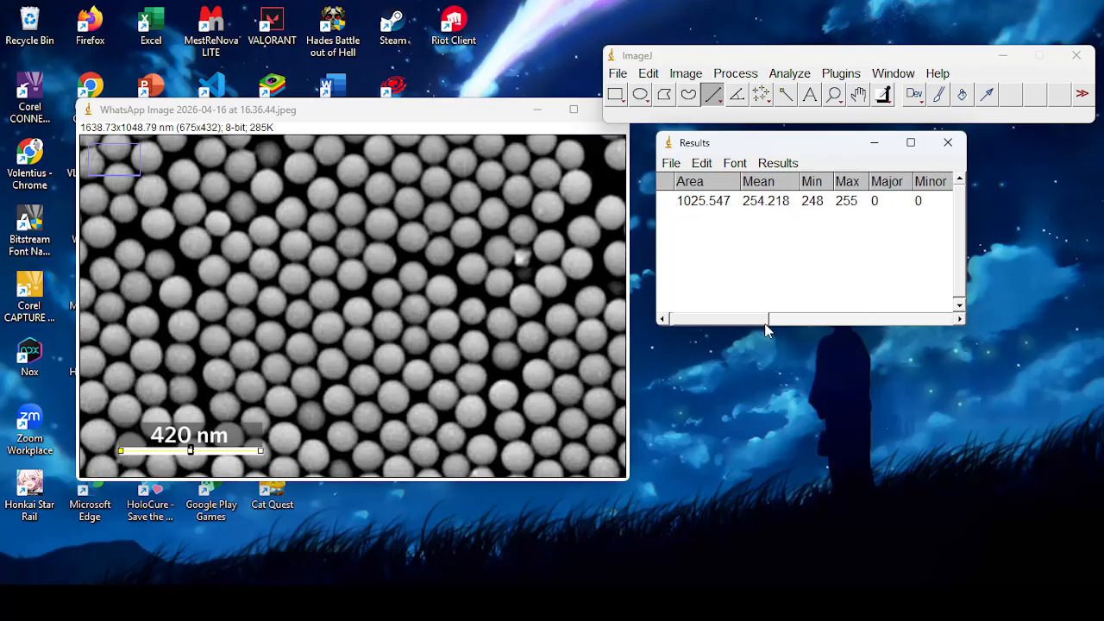
{"action": "left_click_drag", "start_coordinate": [767, 328], "coordinate": [969, 291]}
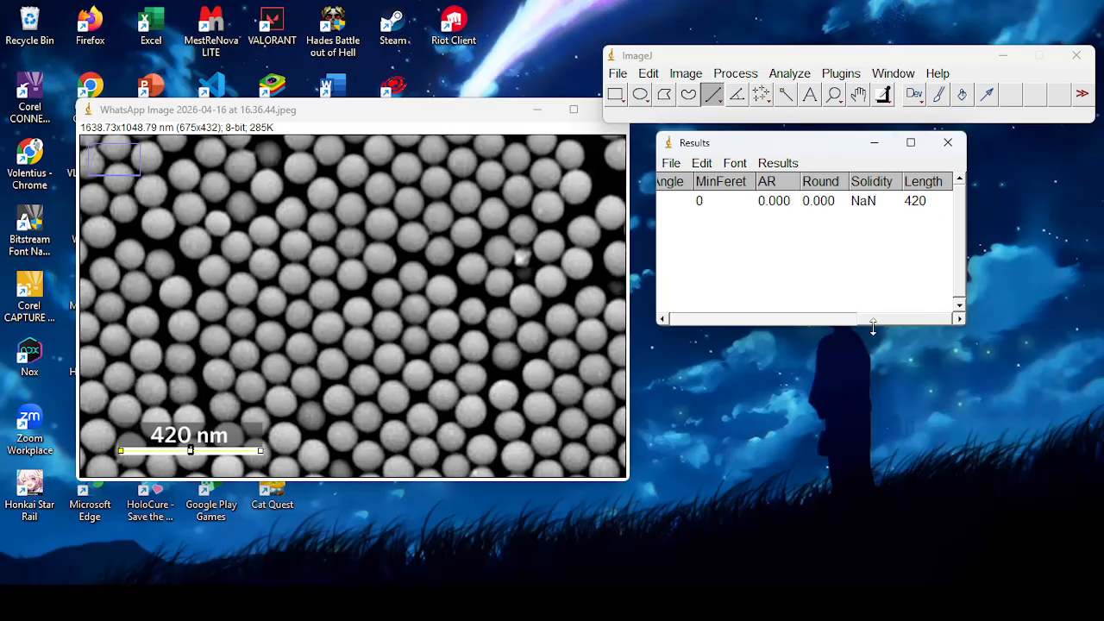
{"action": "left_click_drag", "start_coordinate": [870, 323], "coordinate": [589, 307]}
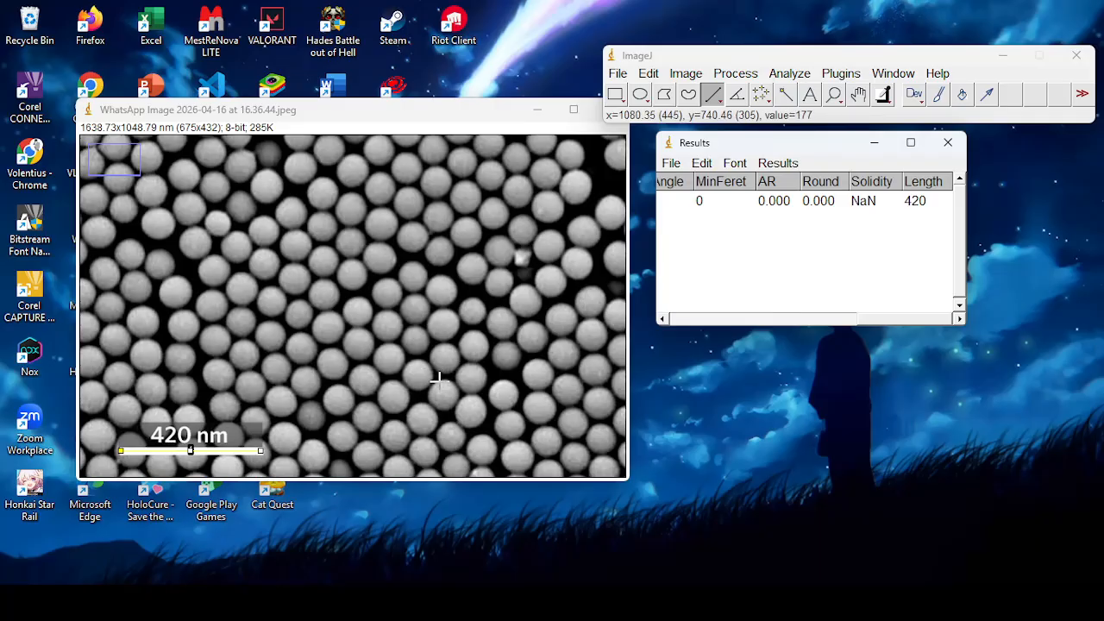
{"action": "key", "text": "ctrl+f"}
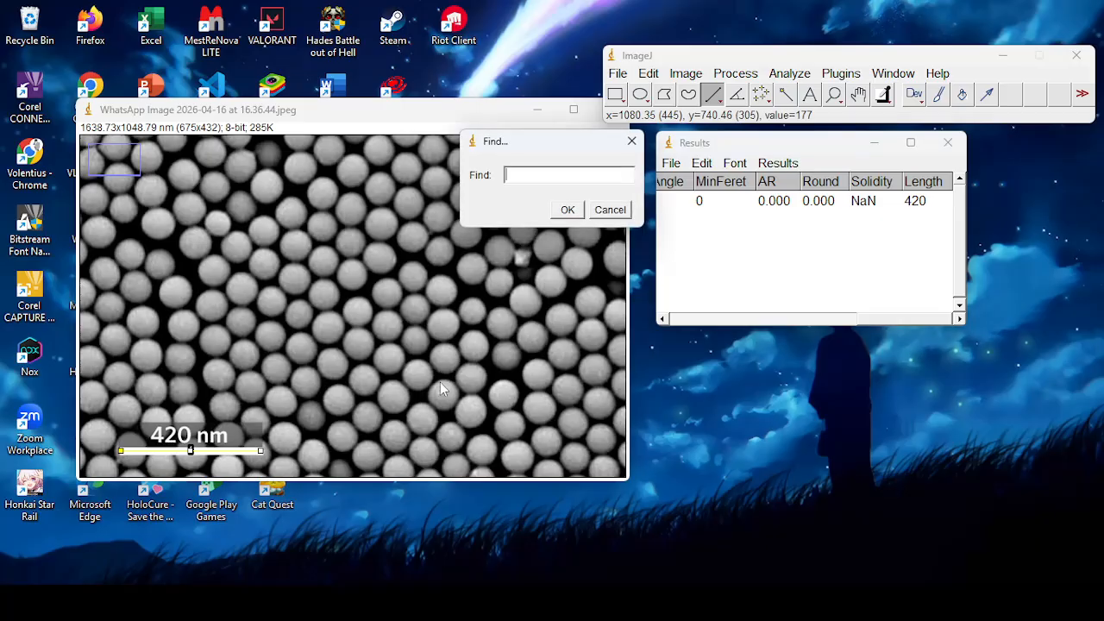
{"action": "left_click", "coordinate": [632, 141]}
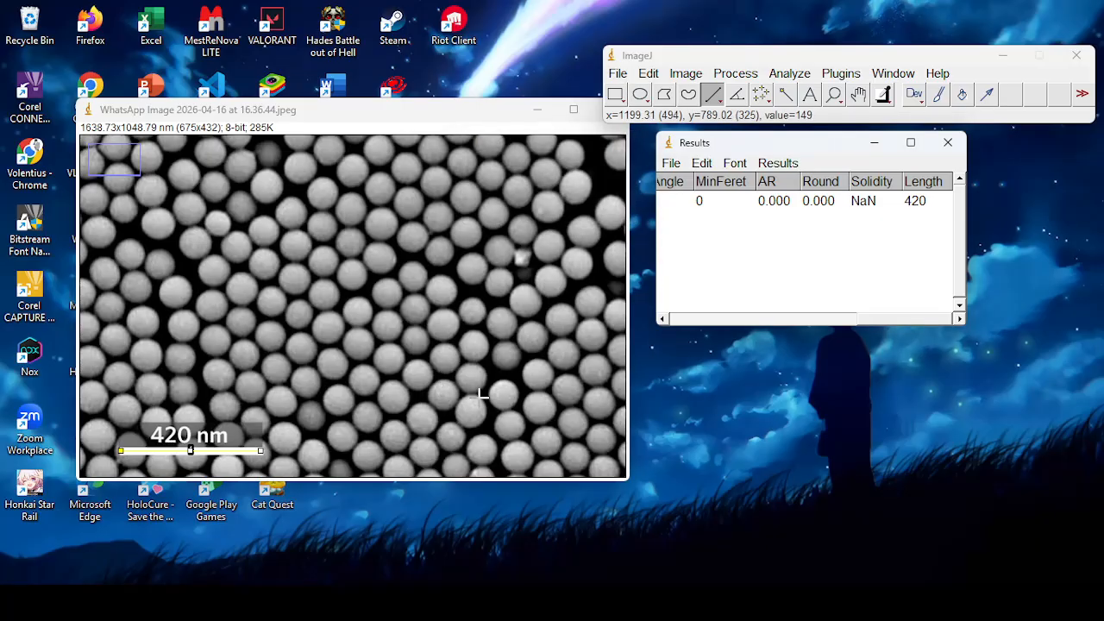
Step: Draw a straight line about 92 nm long across a particle in the lower part of the micrograph and measure its length
{"action": "left_click_drag", "start_coordinate": [480, 397], "coordinate": [464, 424]}
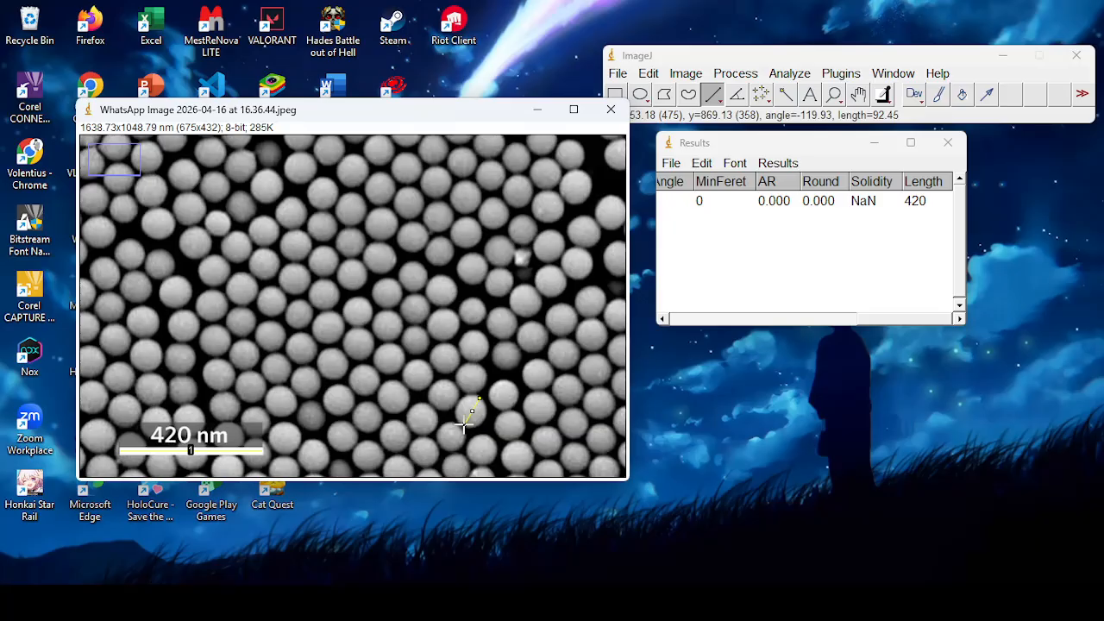
{"action": "key", "text": "ctrl+m"}
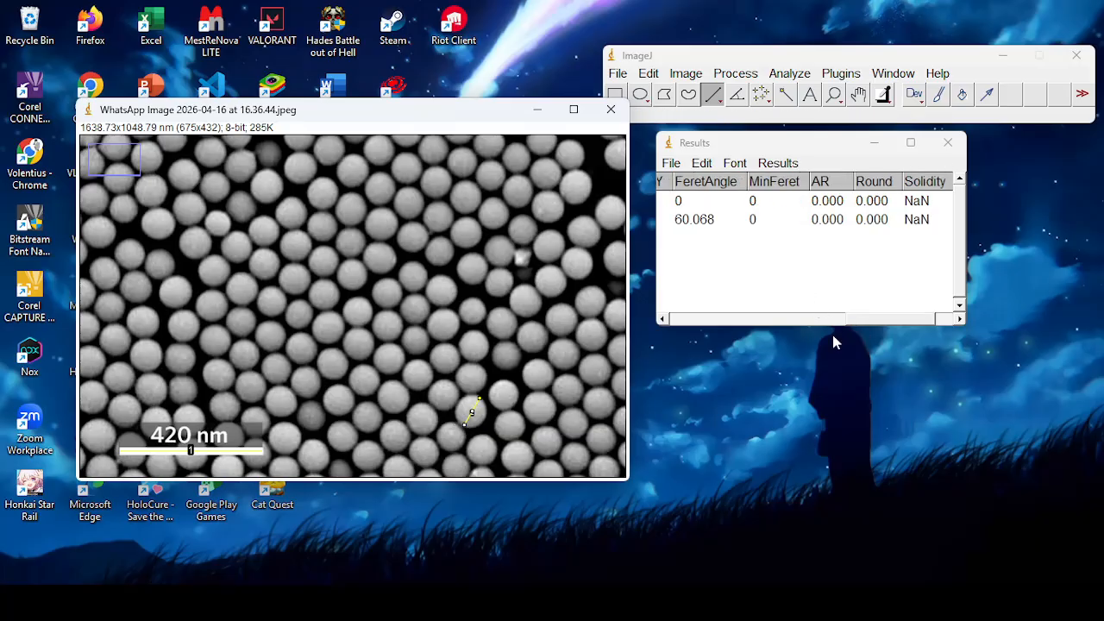
{"action": "left_click_drag", "start_coordinate": [860, 320], "coordinate": [798, 298]}
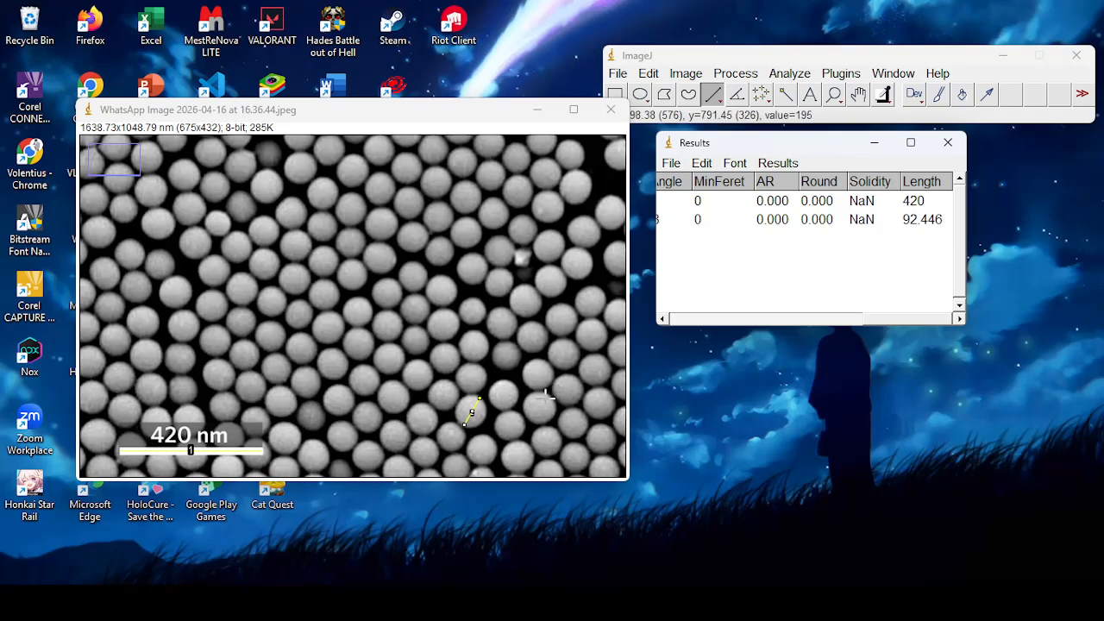
Step: Measure two more nearby particles with straight lines about 84 nm and 78 nm long, and review the columns of the results table
{"action": "left_click_drag", "start_coordinate": [546, 399], "coordinate": [531, 421]}
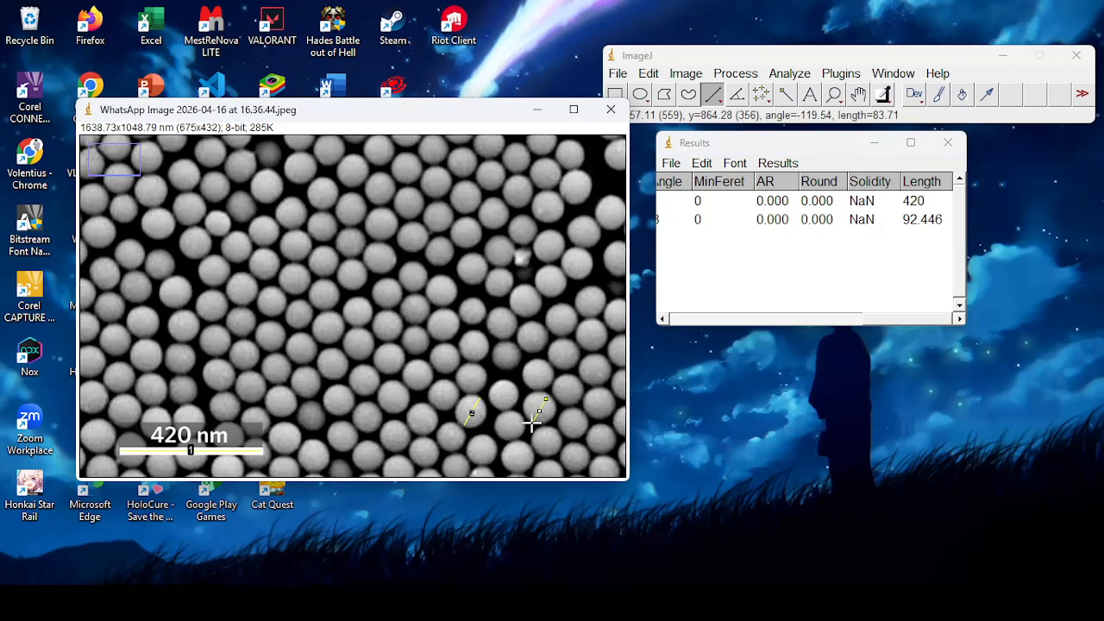
{"action": "key", "text": "ctrl+m"}
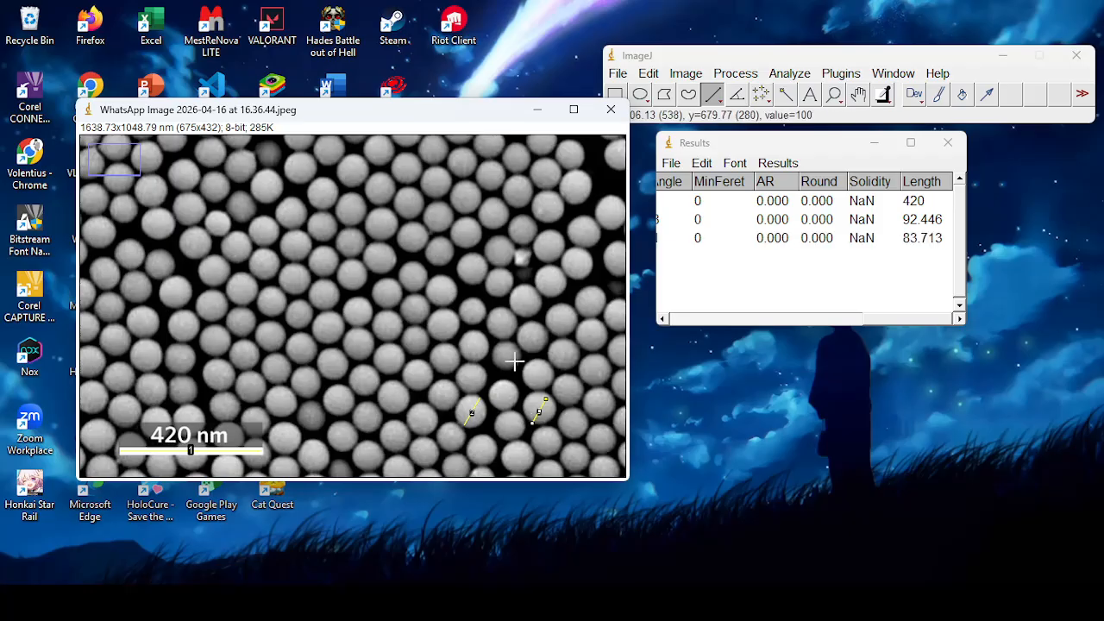
{"action": "left_click_drag", "start_coordinate": [510, 386], "coordinate": [499, 412]}
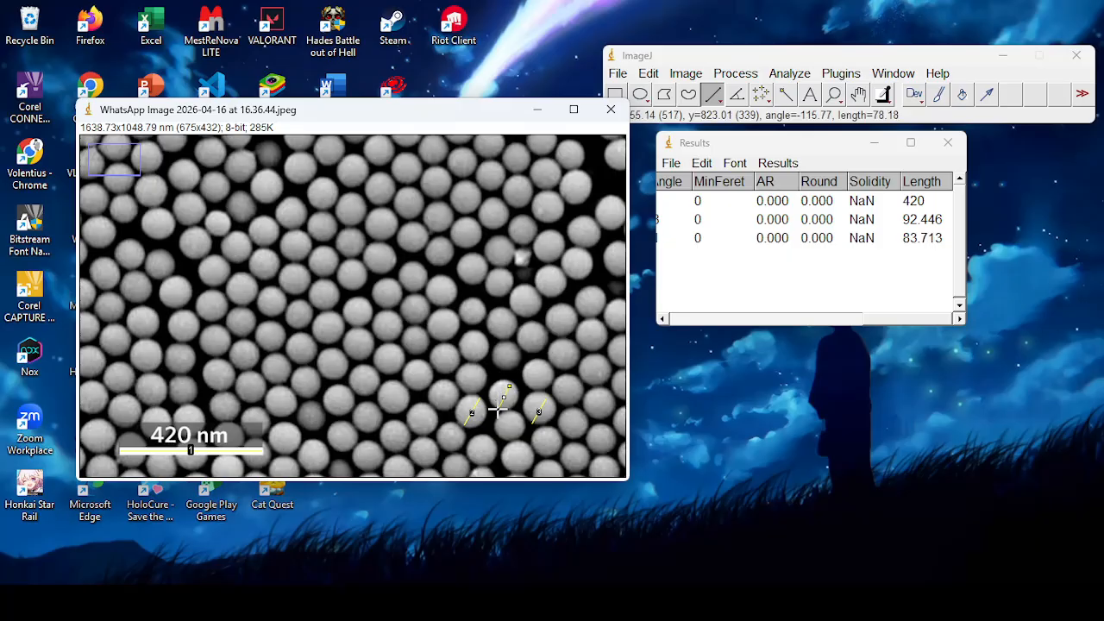
{"action": "key", "text": "ctrl+m"}
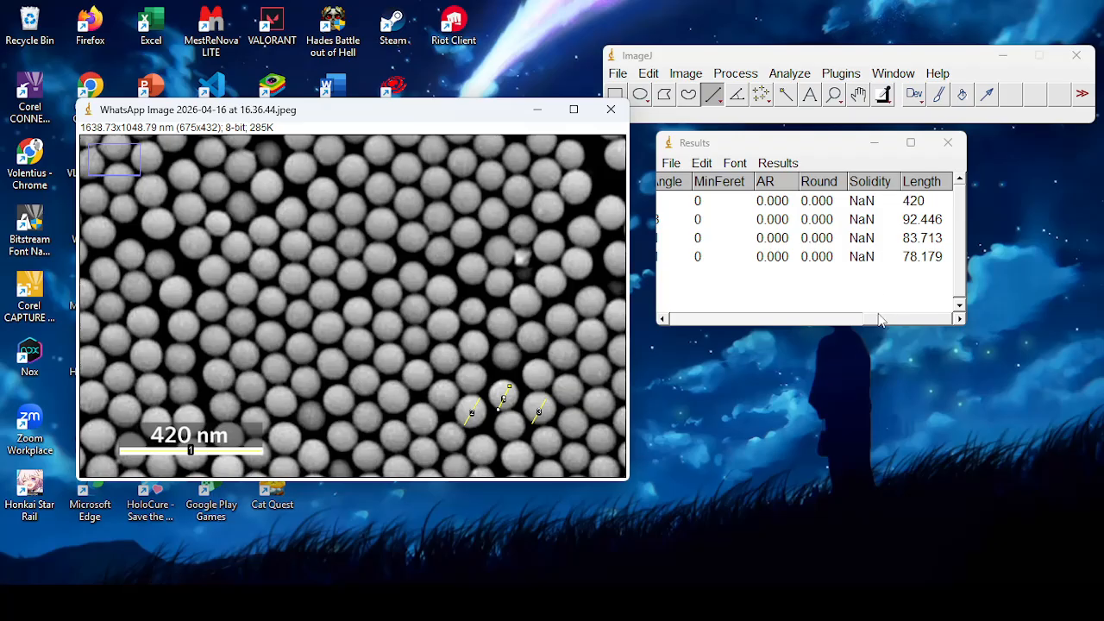
{"action": "left_click_drag", "start_coordinate": [888, 318], "coordinate": [639, 282]}
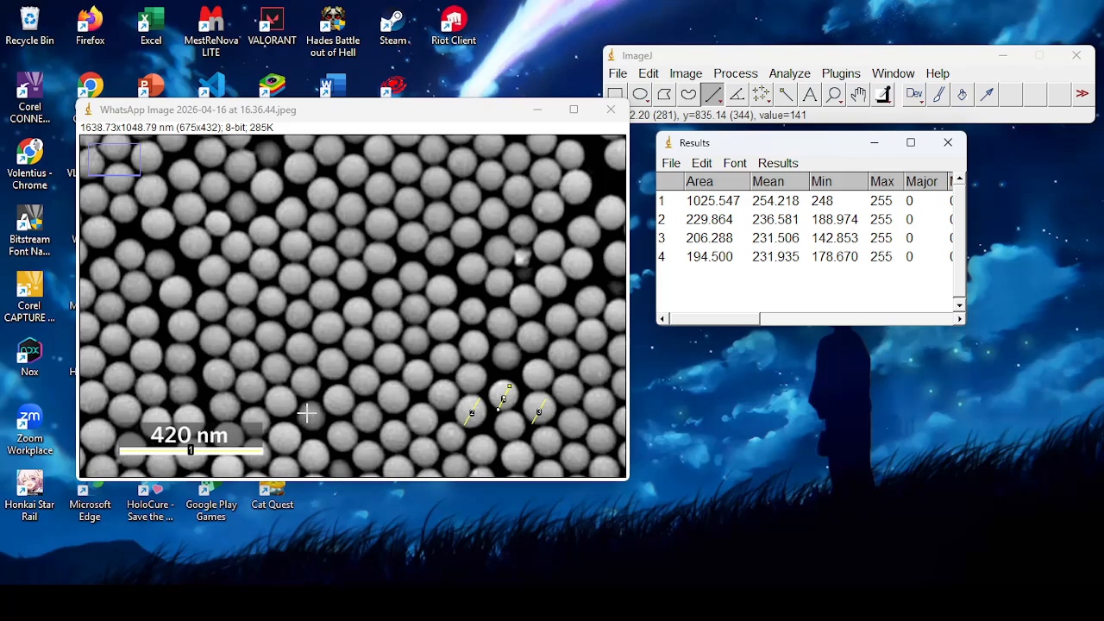
Step: Open the micrograph "WhatsApp Image 2026-04-16 at 16.36.44 (2)" from the Downloads folder
{"action": "left_click", "coordinate": [639, 75]}
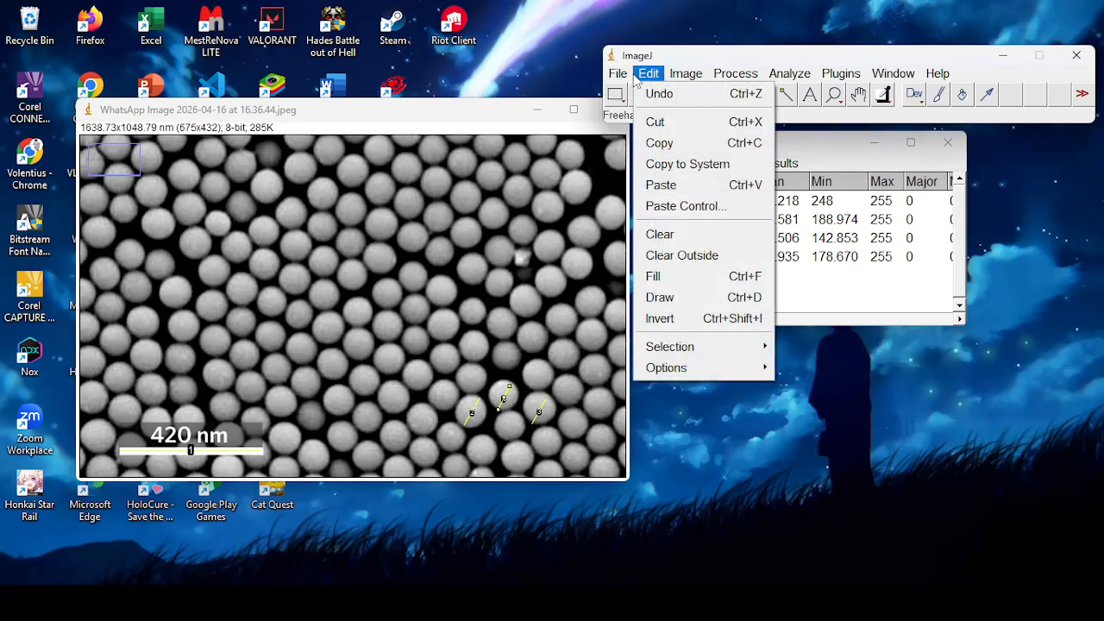
{"action": "mouse_move", "coordinate": [621, 75]}
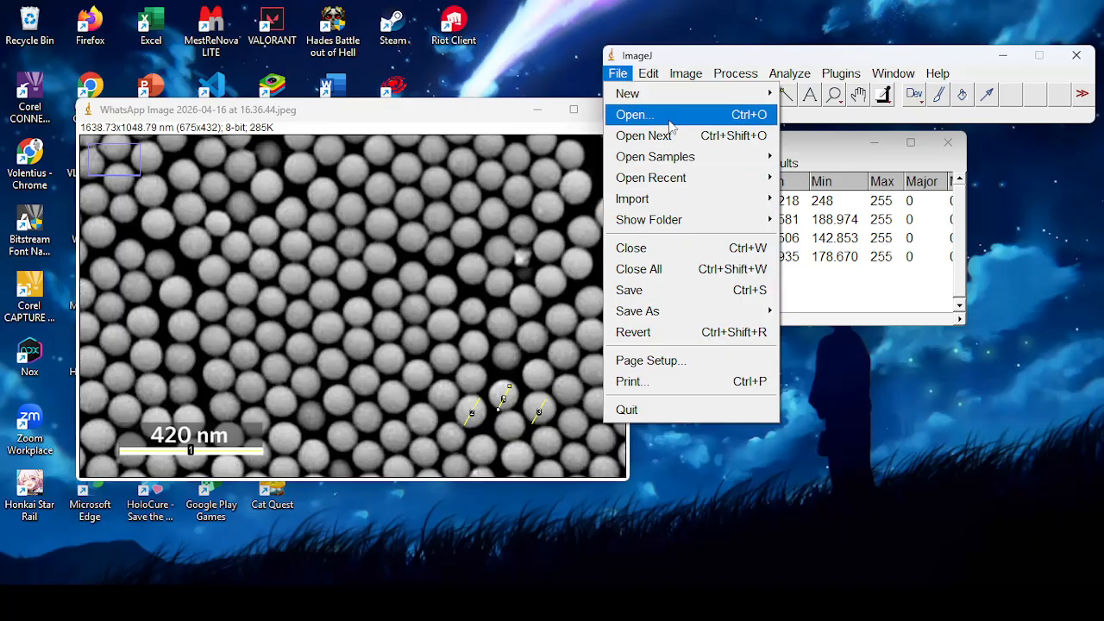
{"action": "left_click", "coordinate": [634, 115]}
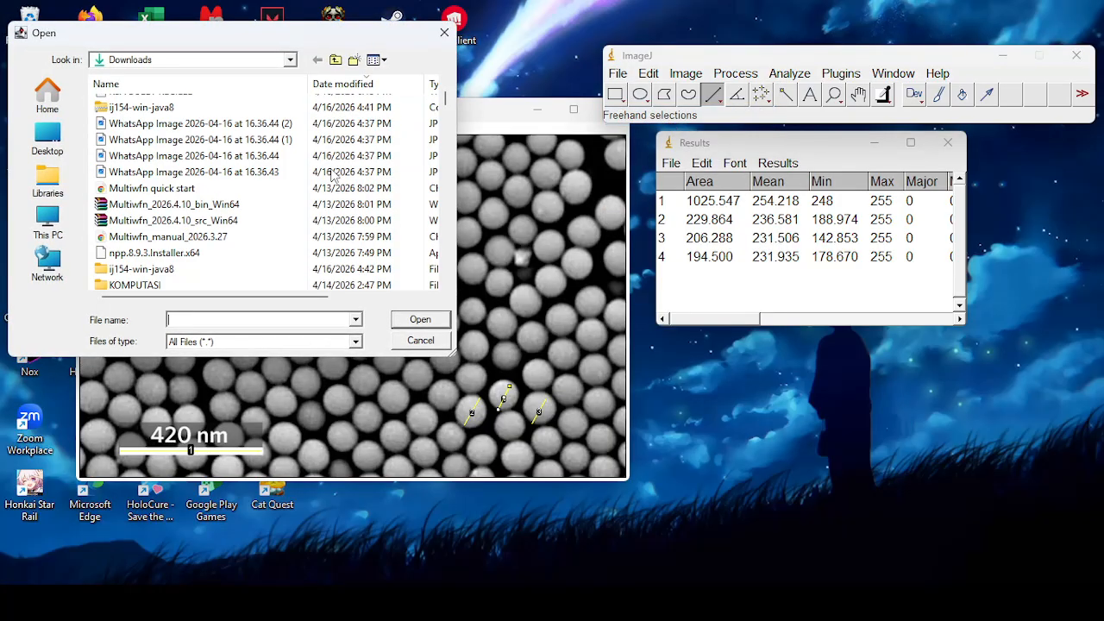
{"action": "scroll", "coordinate": [332, 176], "scroll_direction": "down", "scroll_amount": 2}
{"action": "scroll", "coordinate": [311, 185], "scroll_direction": "up", "scroll_amount": 3}
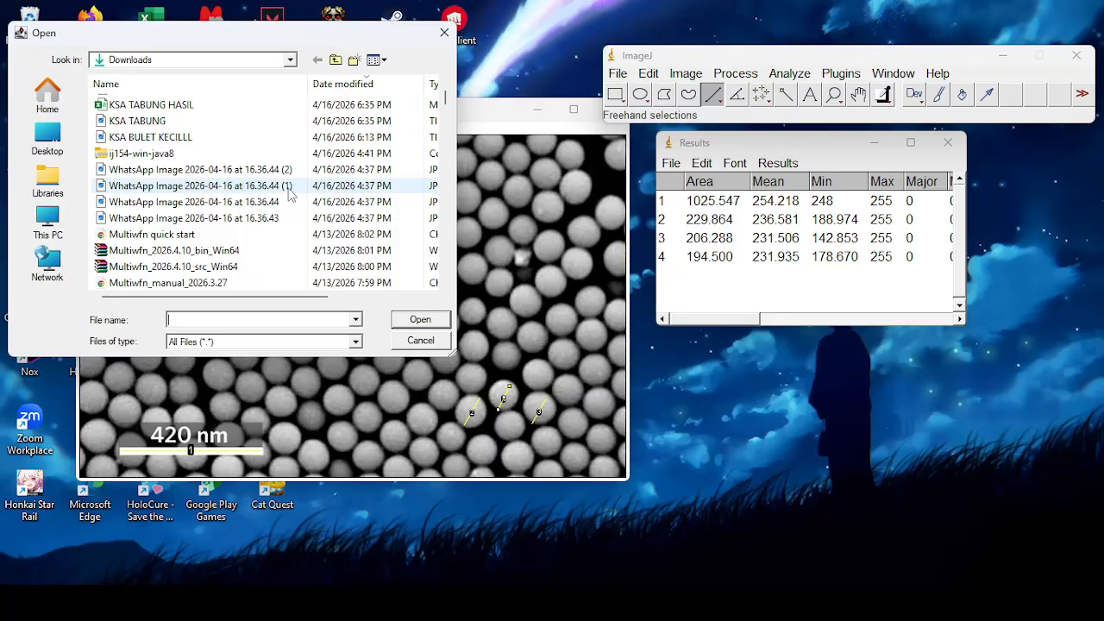
{"action": "left_click", "coordinate": [285, 170]}
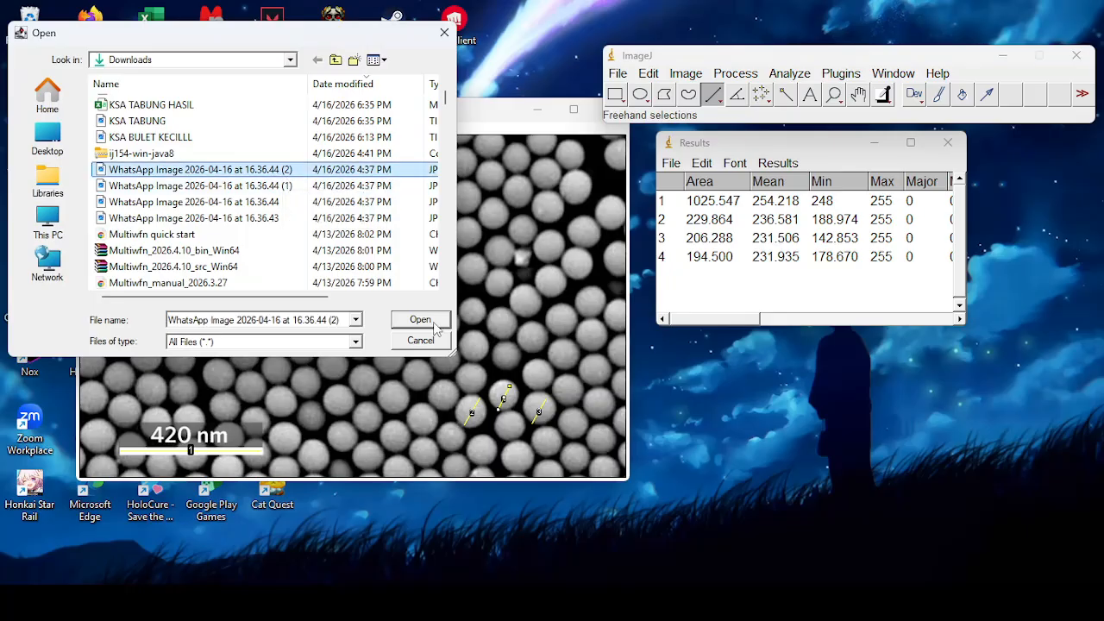
{"action": "left_click", "coordinate": [420, 319]}
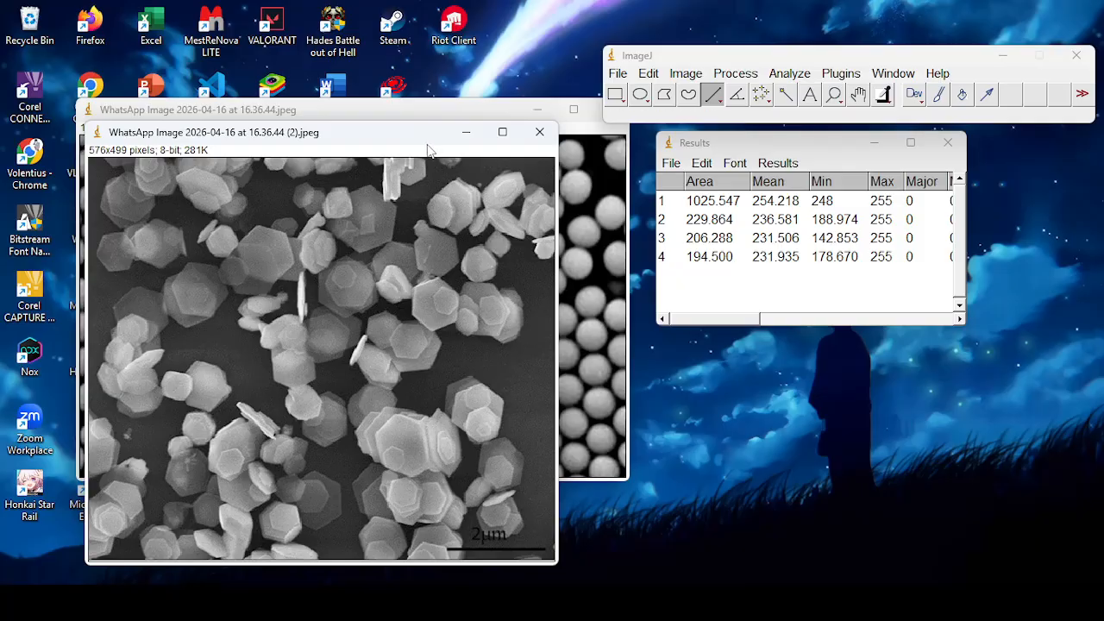
Step: Compare the hexagonal-plate micrograph side by side with the spherical-particle image, and close the hexagonal one
{"action": "left_click_drag", "start_coordinate": [428, 150], "coordinate": [963, 104]}
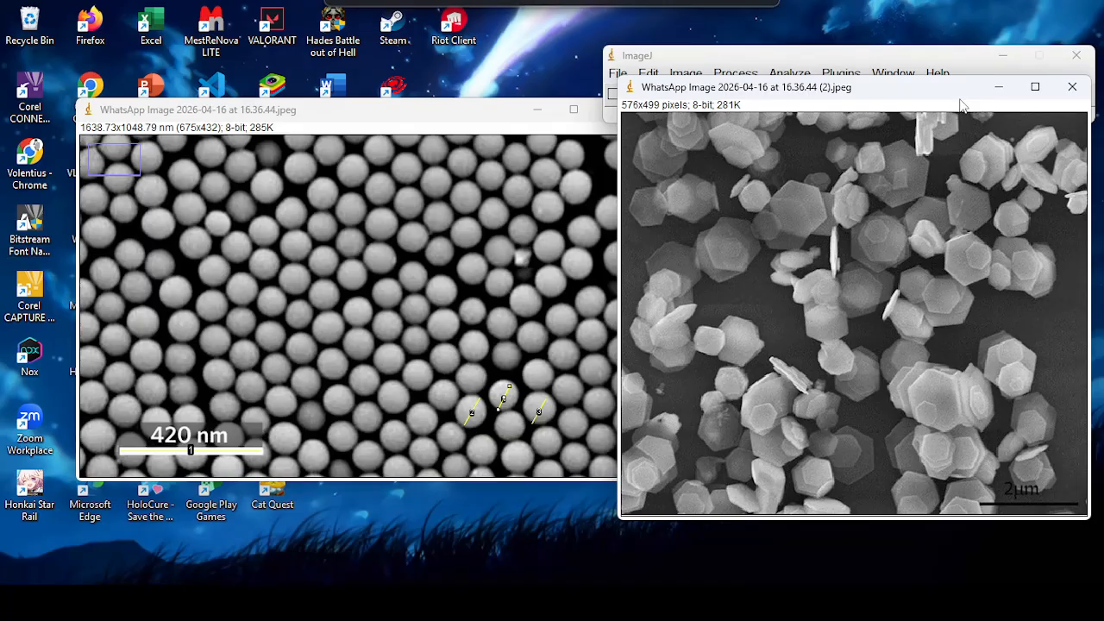
{"action": "left_click", "coordinate": [447, 118]}
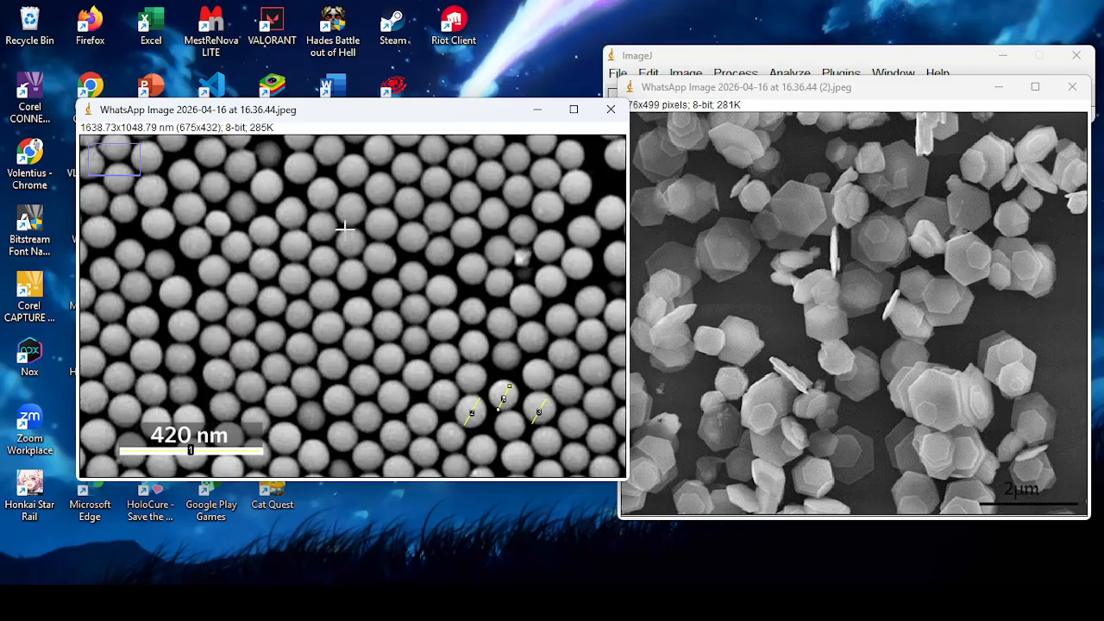
{"action": "left_click", "coordinate": [1073, 87]}
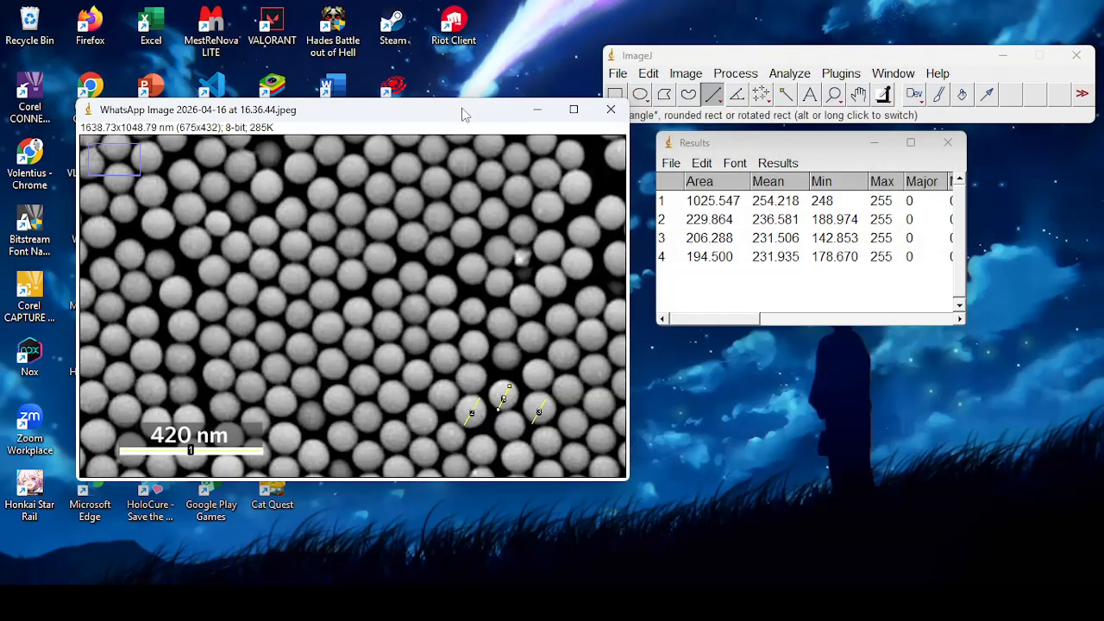
Step: Close the results table and the spherical-particle image without saving the measurements or the changes
{"action": "left_click", "coordinate": [951, 143]}
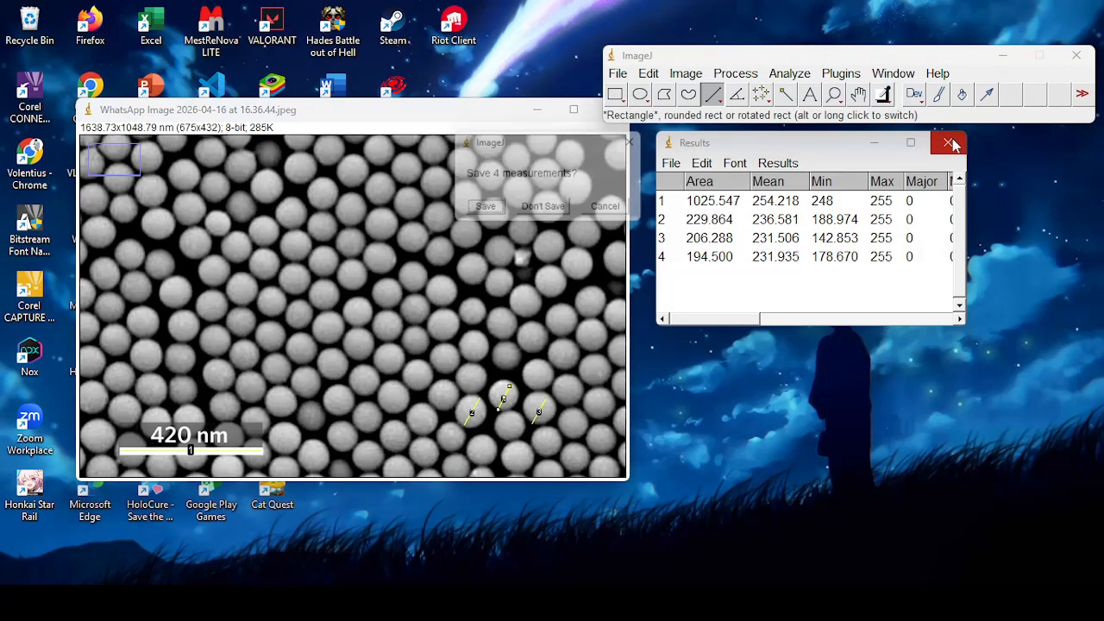
{"action": "left_click", "coordinate": [544, 219]}
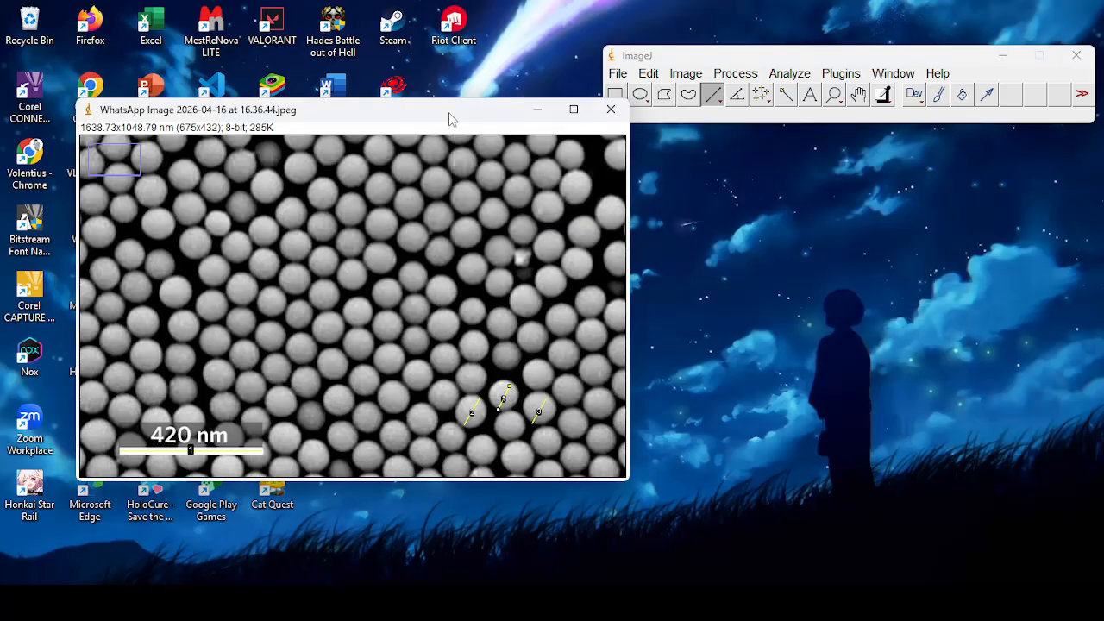
{"action": "left_click", "coordinate": [611, 109]}
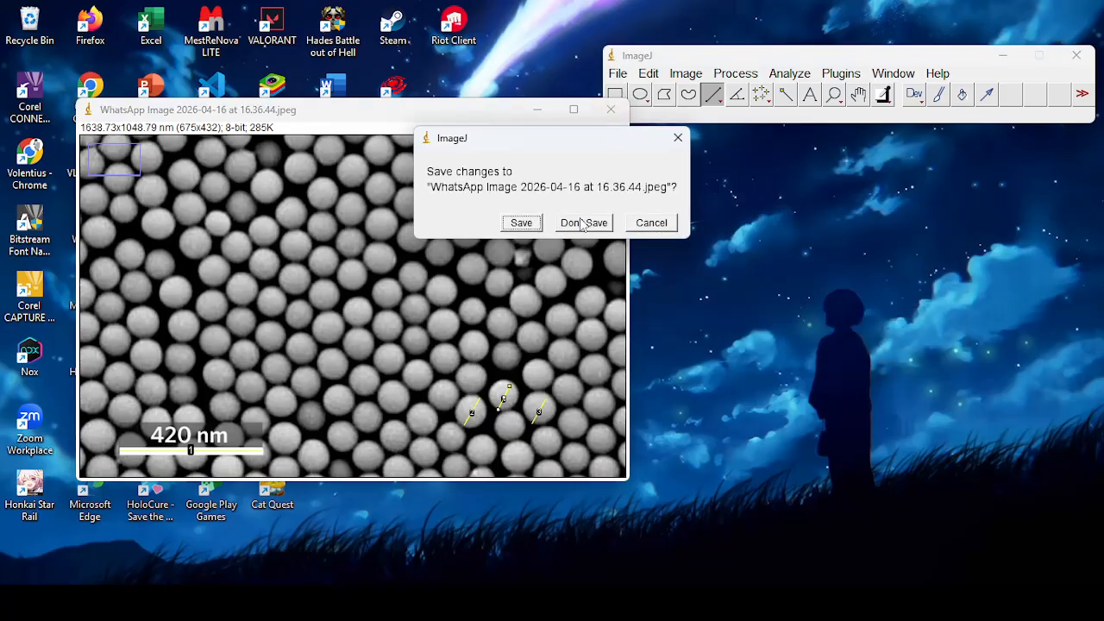
{"action": "left_click", "coordinate": [584, 224]}
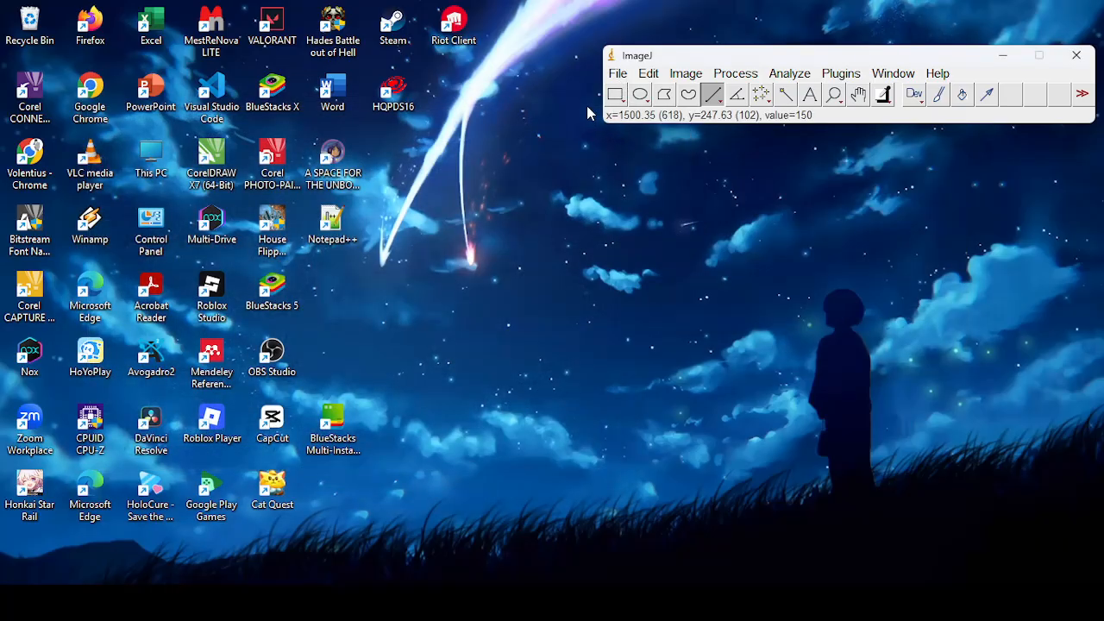
Step: Open the original spherical-particle image "WhatsApp Image 2026-04-16 at 16.36.44" from the Downloads folder
{"action": "left_click", "coordinate": [617, 74]}
{"action": "left_click", "coordinate": [645, 121]}
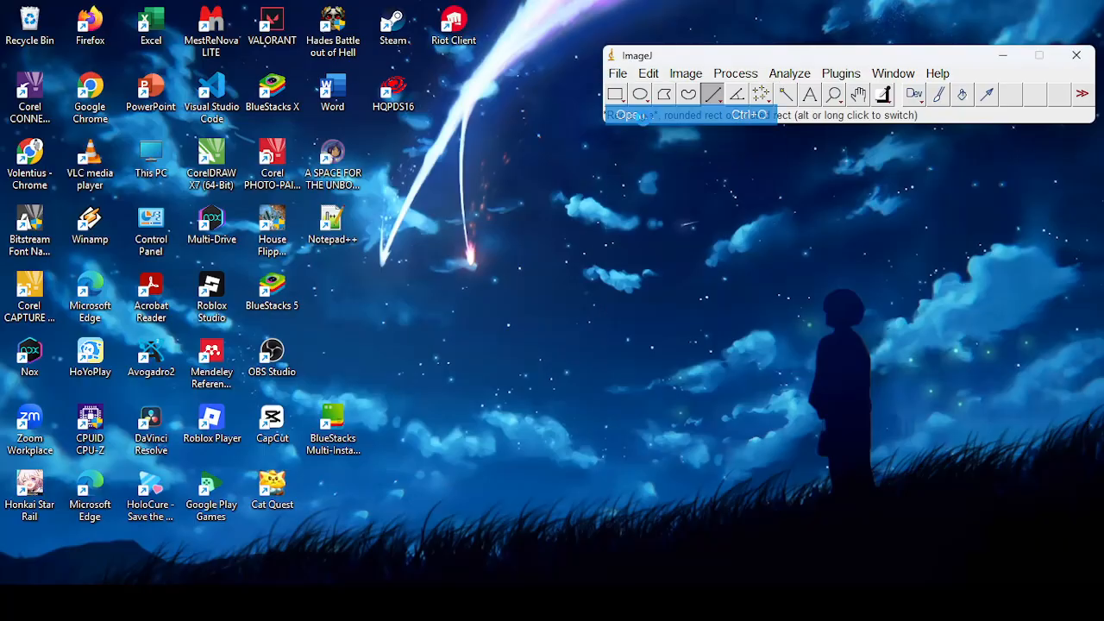
{"action": "scroll", "coordinate": [196, 194], "scroll_direction": "down", "scroll_amount": 7}
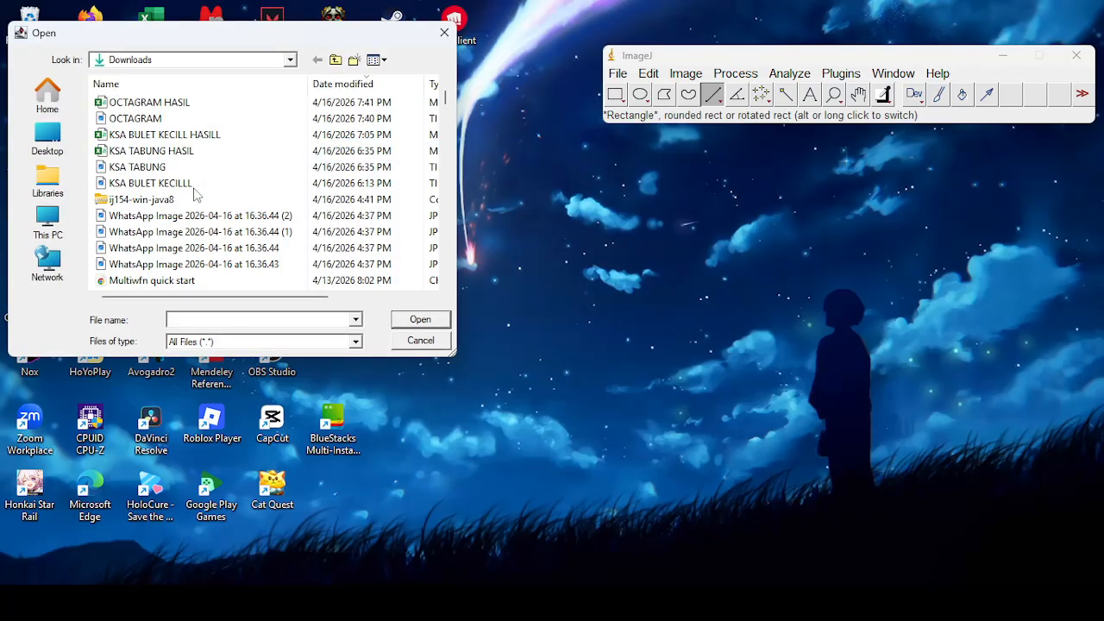
{"action": "left_click", "coordinate": [215, 159]}
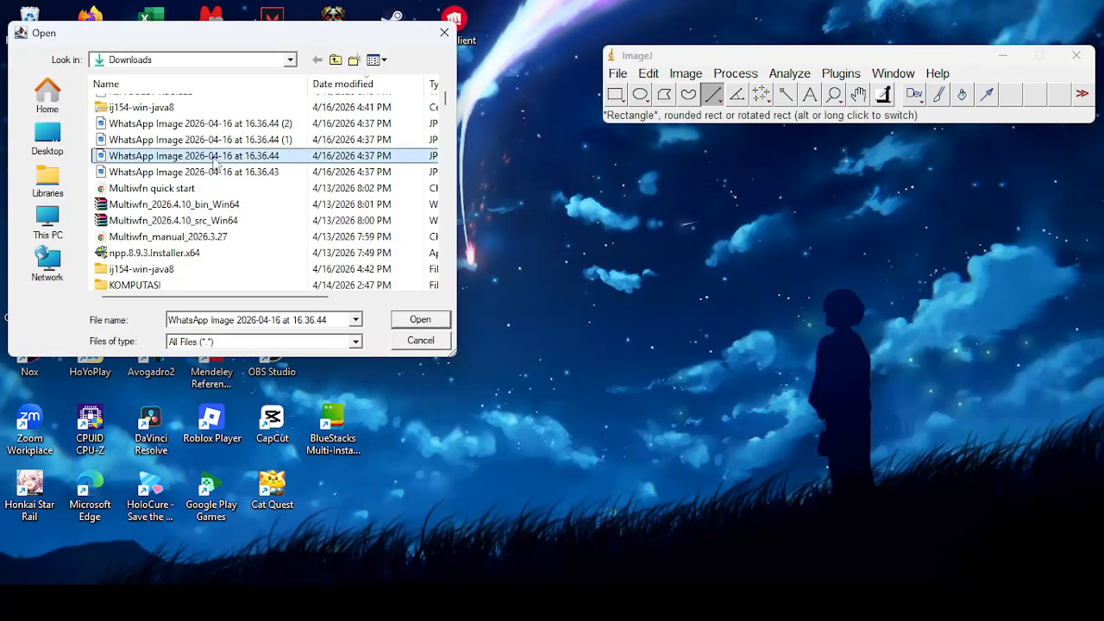
{"action": "left_click", "coordinate": [430, 326]}
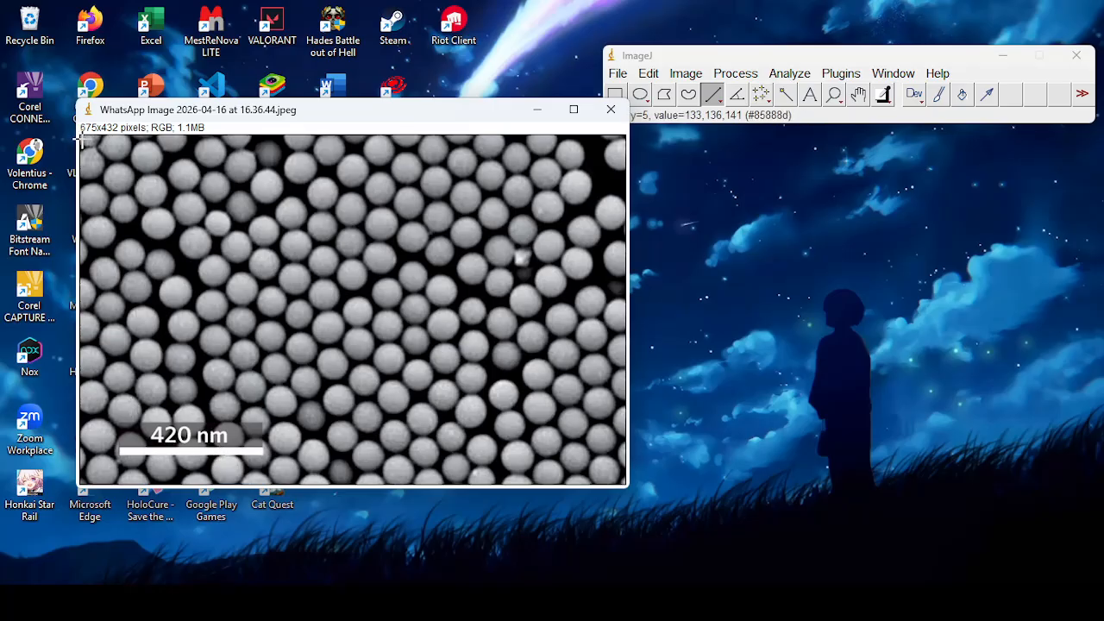
Step: Draw a rectangular selection of about 674 × 353 pixels over the image area above the 420 nm scale bar
{"action": "mouse_move", "coordinate": [82, 138]}
{"action": "left_mouse_down"}
{"action": "mouse_move", "coordinate": [97, 326]}
{"action": "mouse_move", "coordinate": [123, 282]}
{"action": "left_mouse_up"}
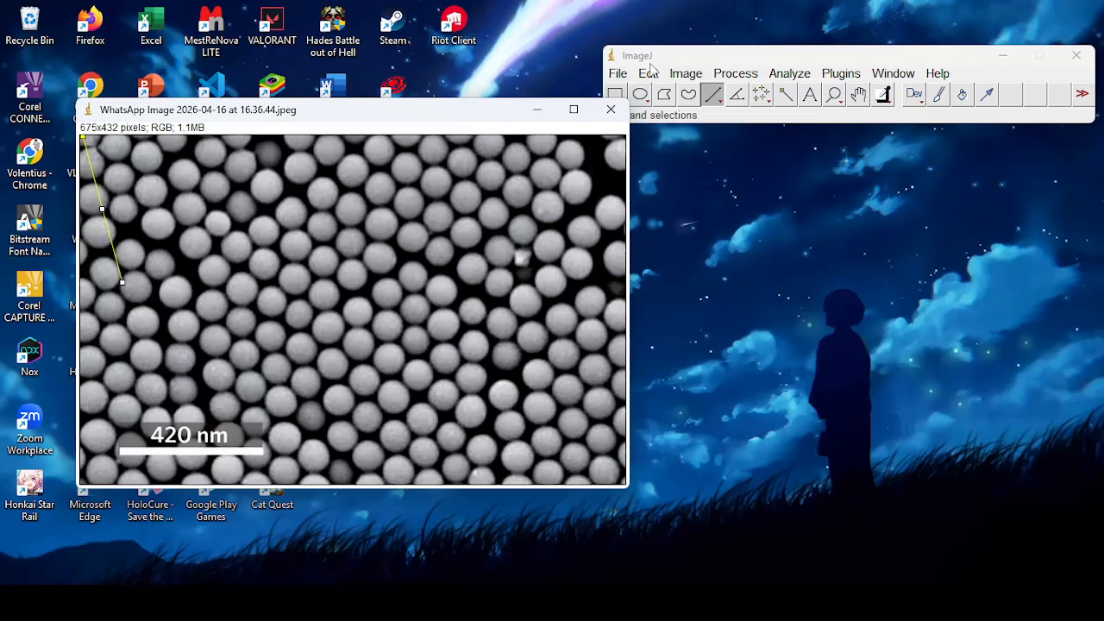
{"action": "mouse_move", "coordinate": [632, 60]}
{"action": "left_mouse_down"}
{"action": "mouse_move", "coordinate": [606, 76]}
{"action": "mouse_move", "coordinate": [642, 70]}
{"action": "left_mouse_up"}
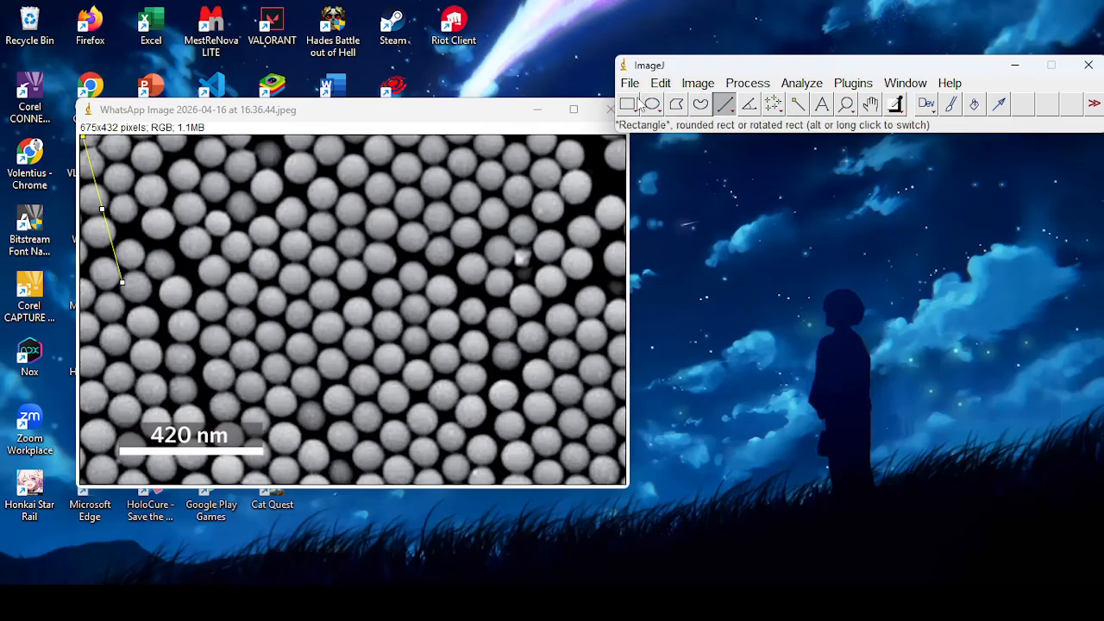
{"action": "left_click", "coordinate": [627, 104]}
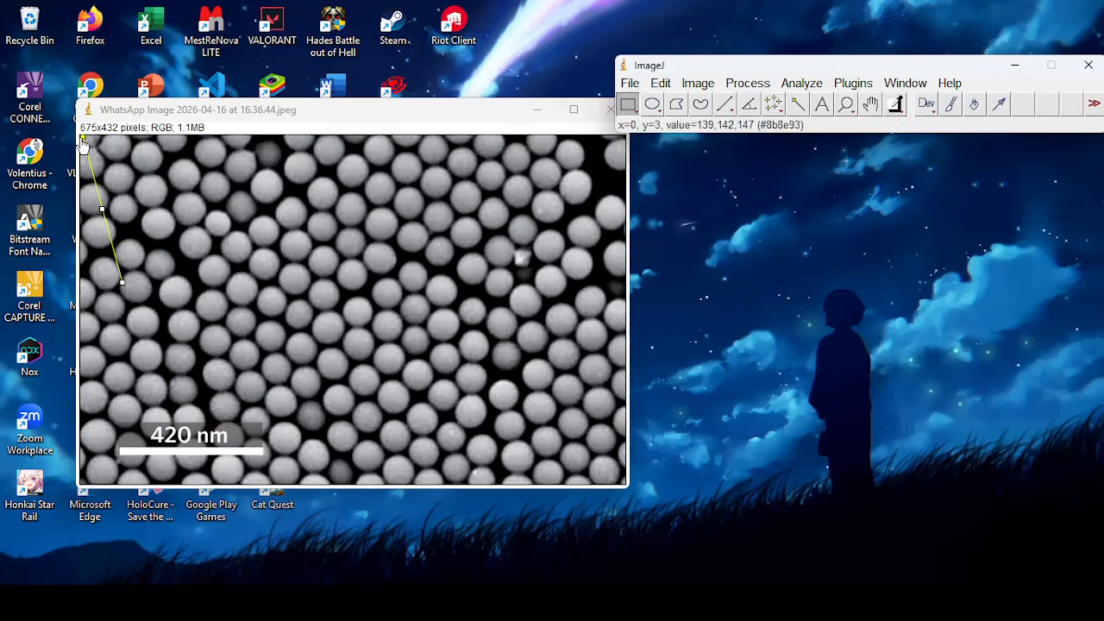
{"action": "left_click", "coordinate": [164, 205]}
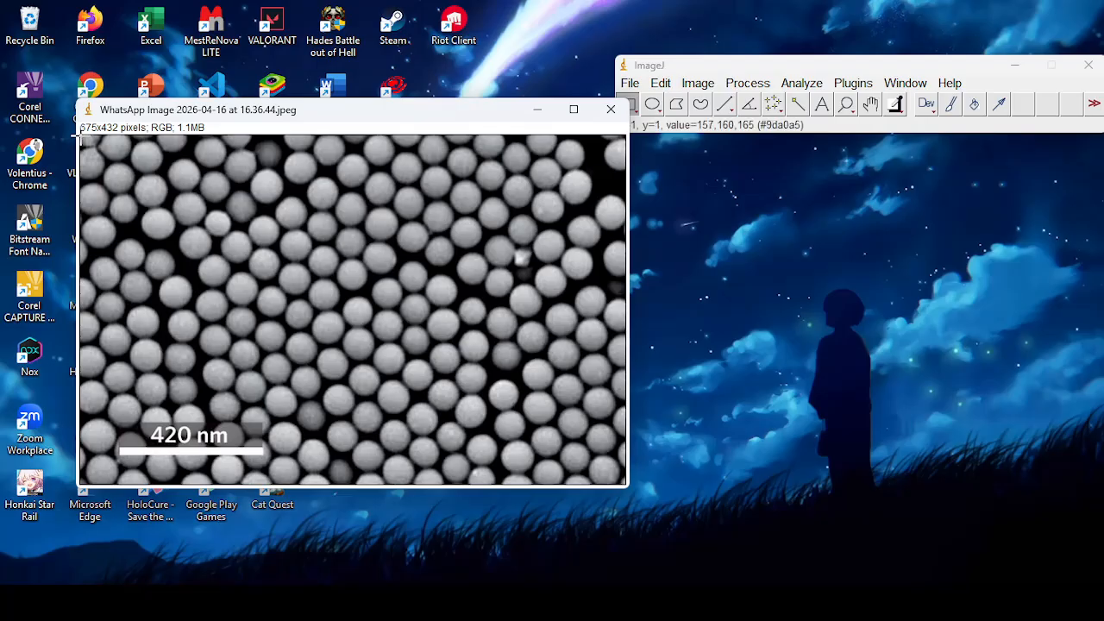
{"action": "left_click_drag", "start_coordinate": [80, 136], "coordinate": [627, 425]}
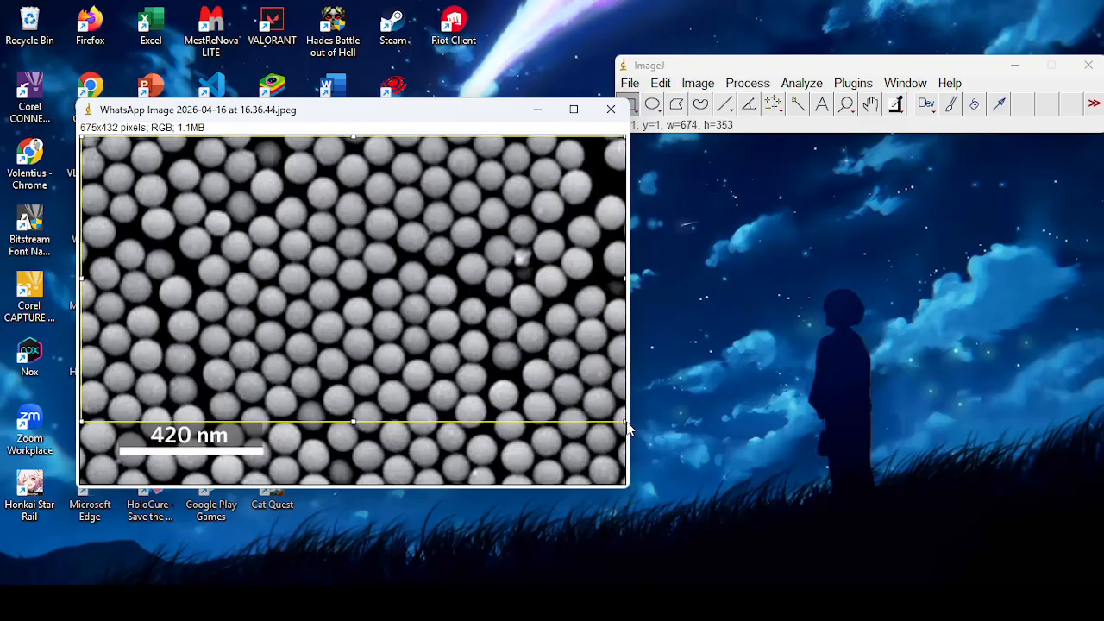
Step: Duplicate the selected area into a new image with the default title and close the original image
{"action": "right_click", "coordinate": [367, 252]}
{"action": "left_click", "coordinate": [421, 347]}
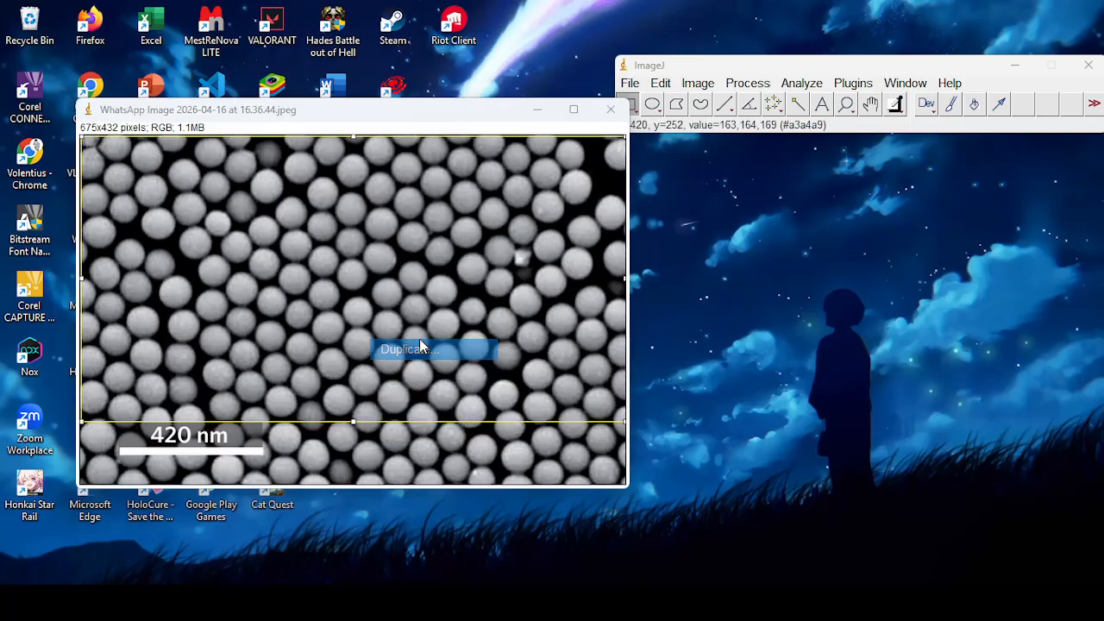
{"action": "left_click", "coordinate": [553, 234]}
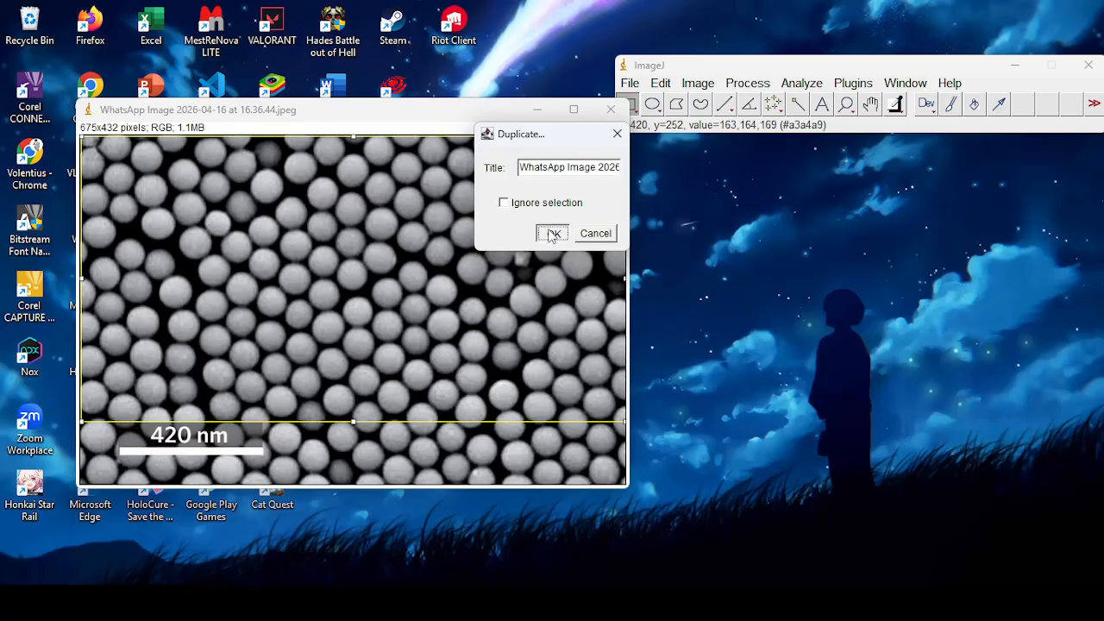
{"action": "left_click", "coordinate": [462, 102]}
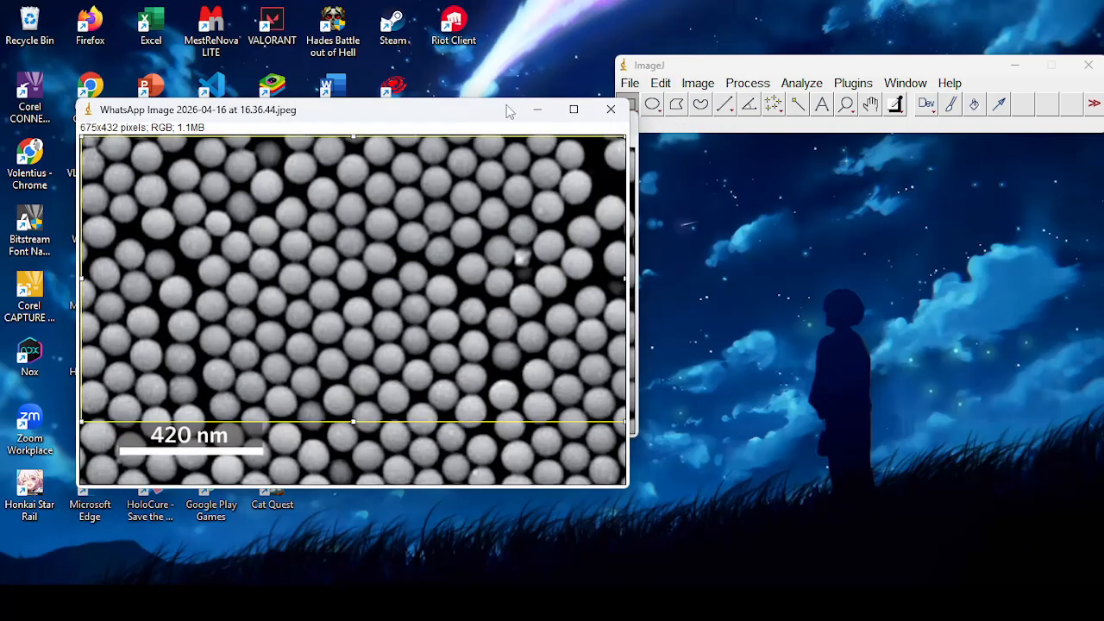
{"action": "left_click", "coordinate": [610, 115]}
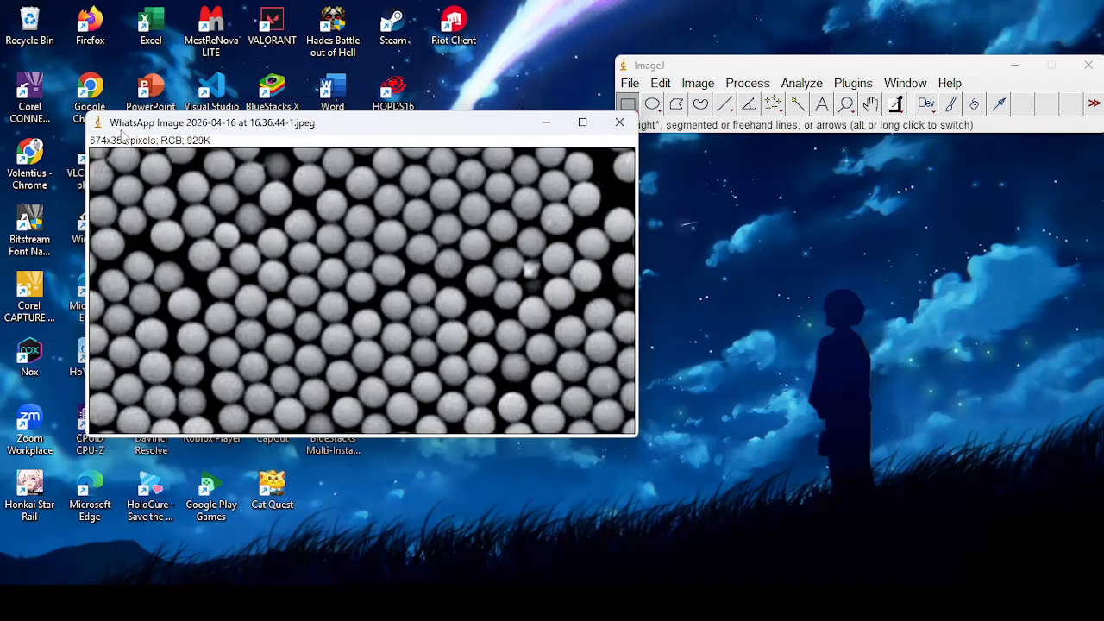
Step: Convert the duplicated particle image from RGB to 8-bit grayscale
{"action": "left_click", "coordinate": [705, 84]}
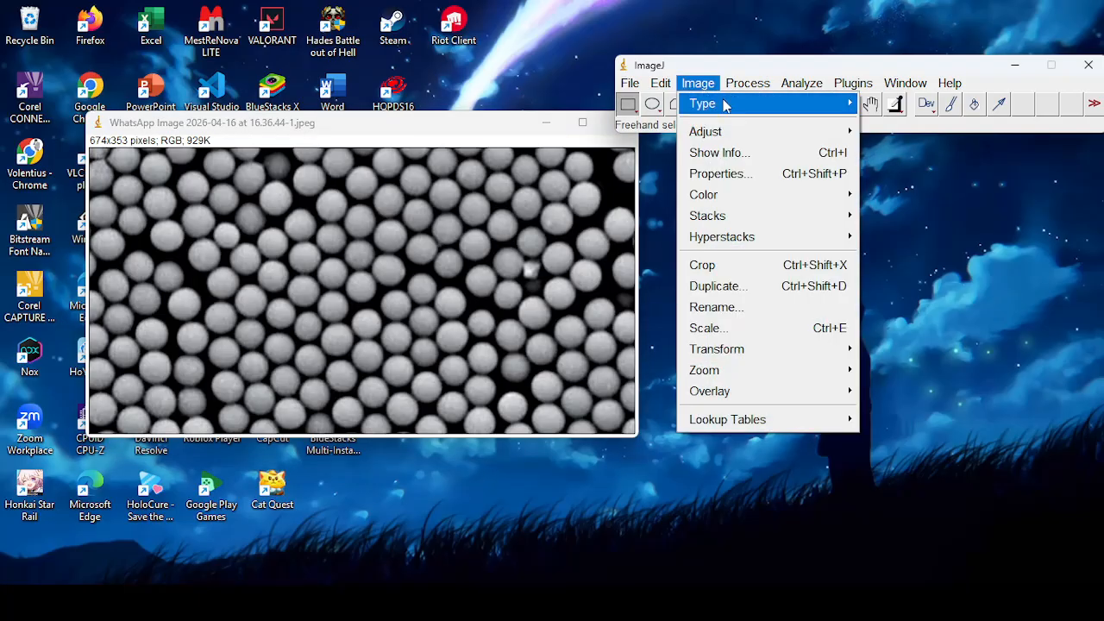
{"action": "mouse_move", "coordinate": [715, 104]}
{"action": "left_click", "coordinate": [879, 103]}
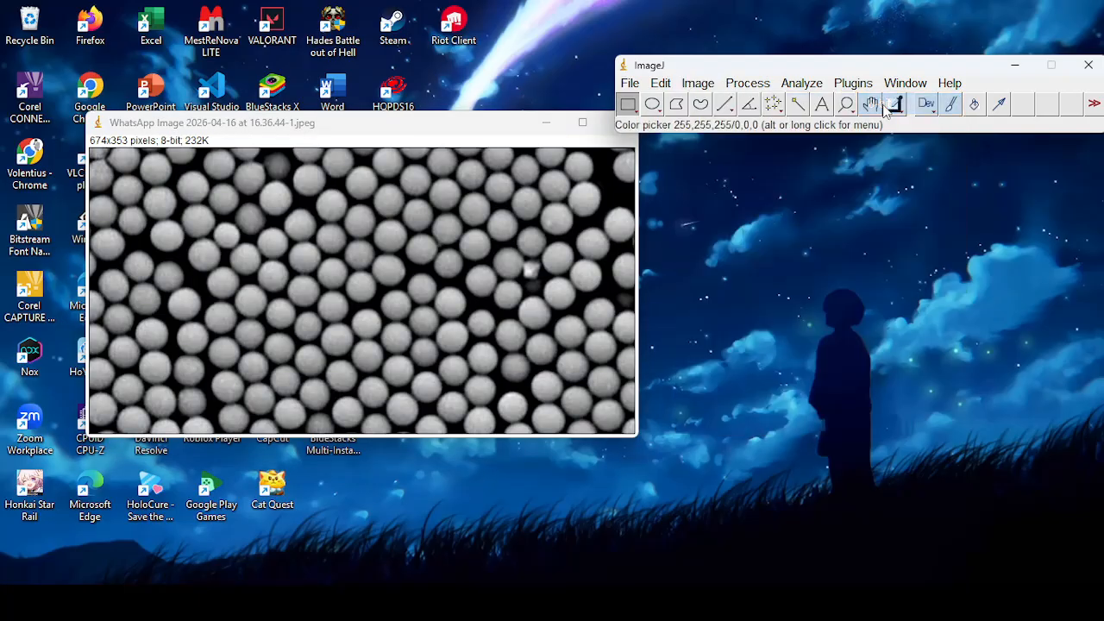
Step: Apply a Default threshold of 100 to 255 to the image with B&W display and dark background, and close the threshold settings
{"action": "left_click", "coordinate": [698, 84]}
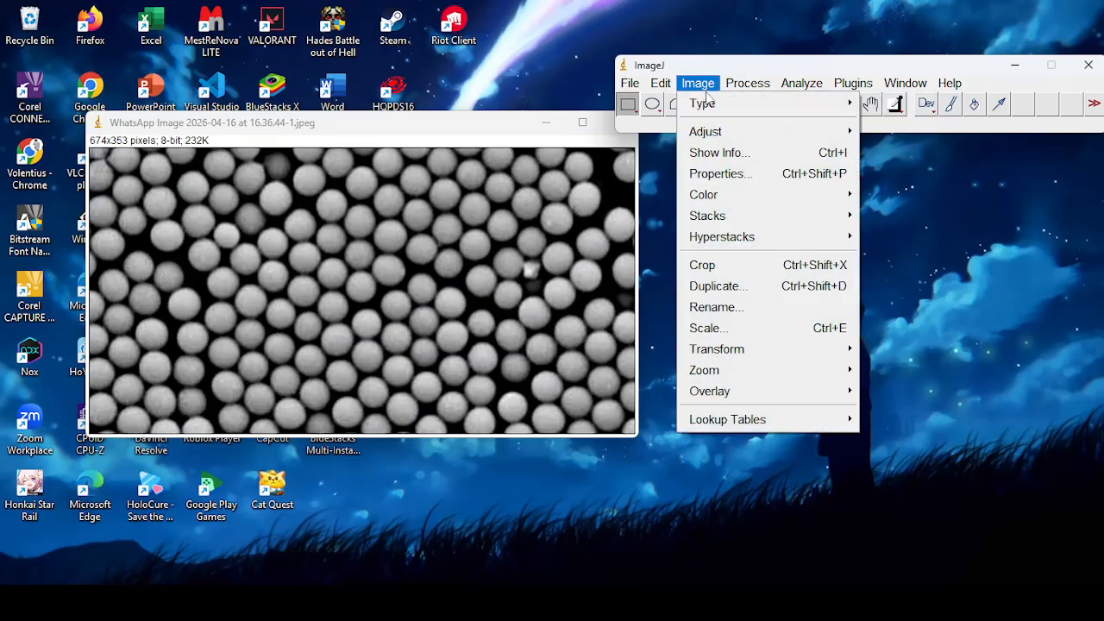
{"action": "mouse_move", "coordinate": [814, 132]}
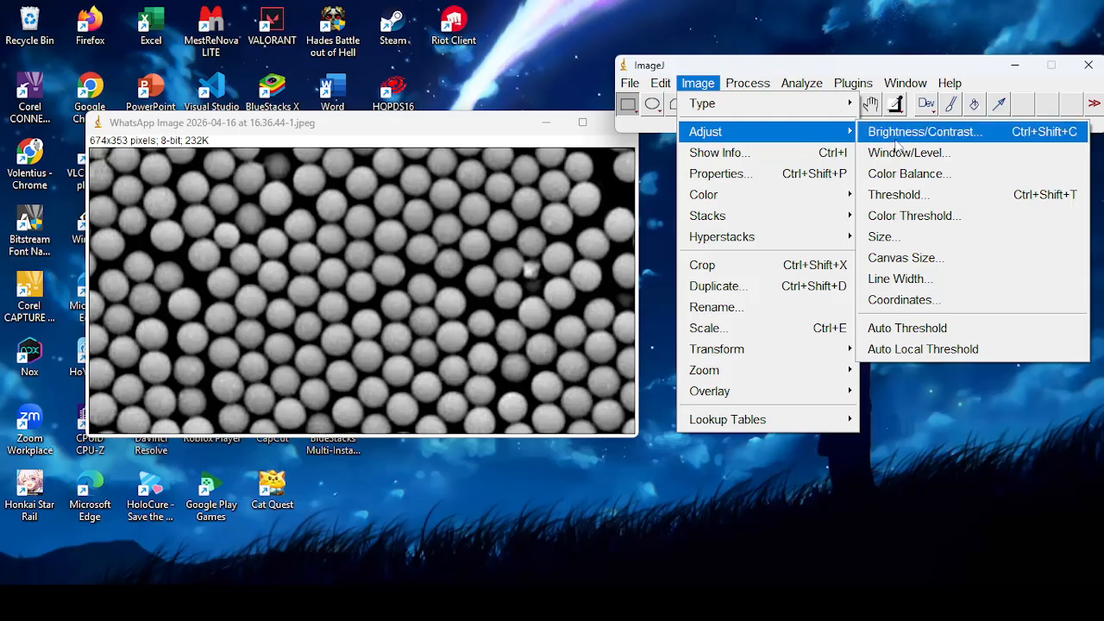
{"action": "left_click", "coordinate": [936, 198]}
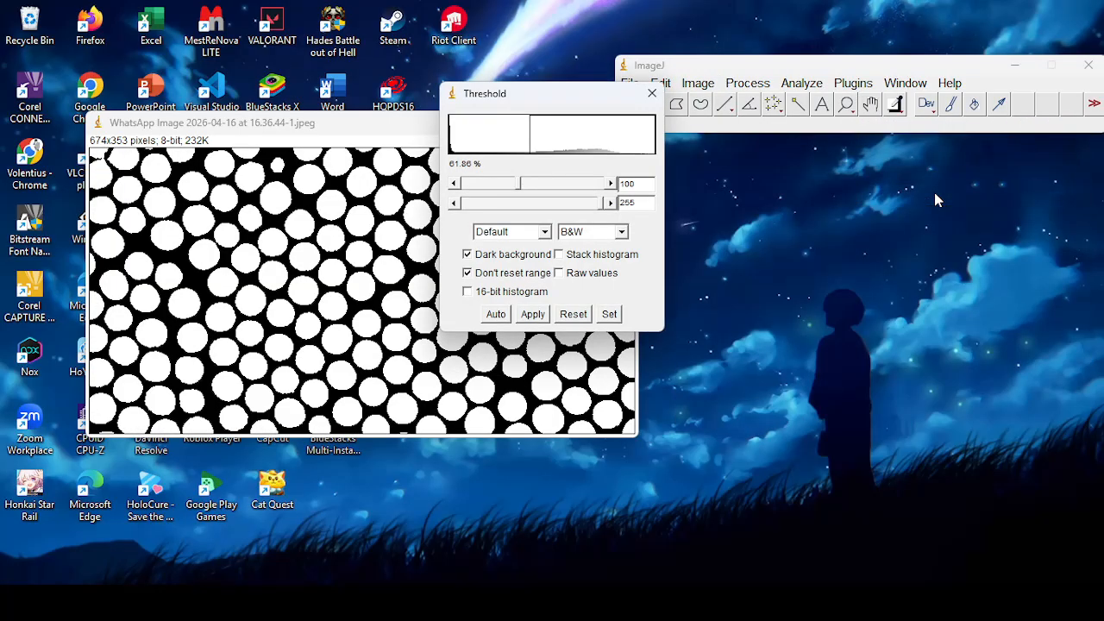
{"action": "left_click", "coordinate": [622, 233]}
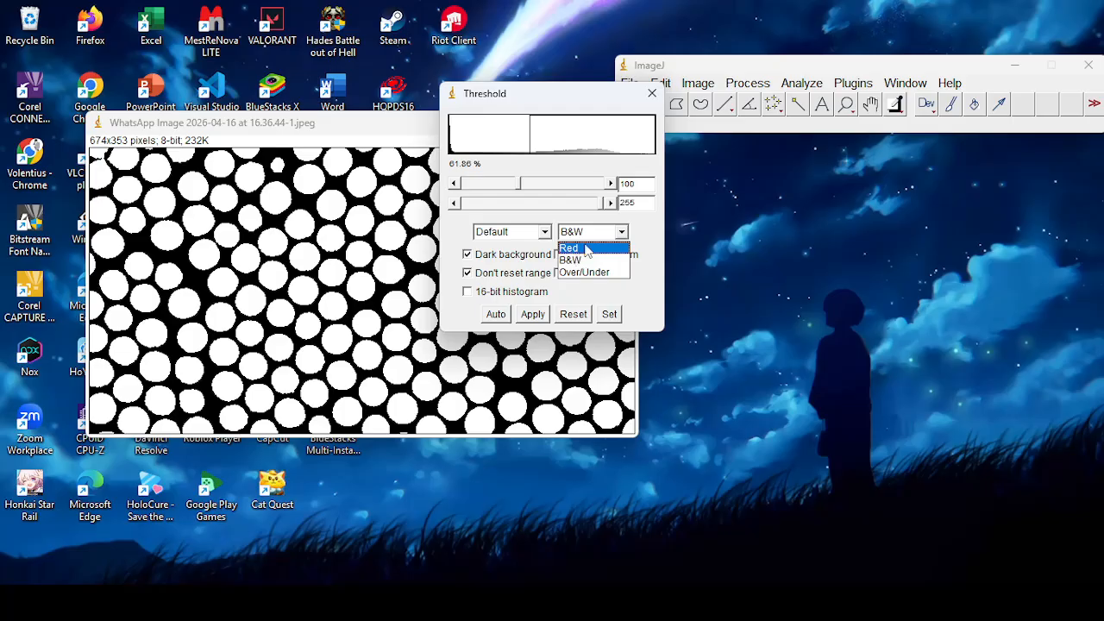
{"action": "left_click", "coordinate": [622, 235]}
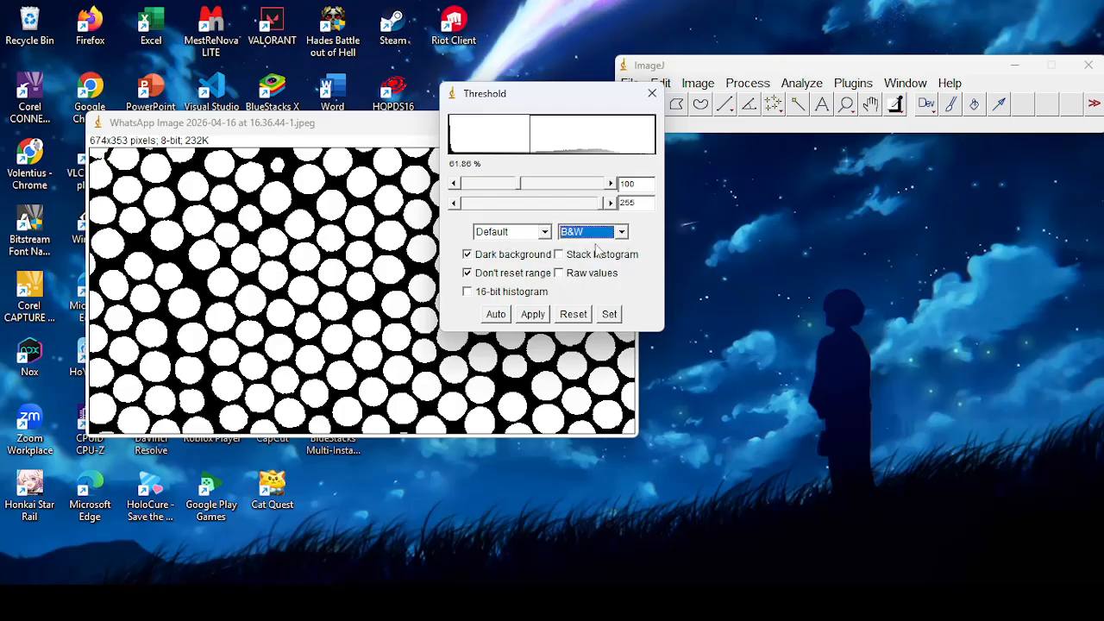
{"action": "left_click", "coordinate": [532, 314]}
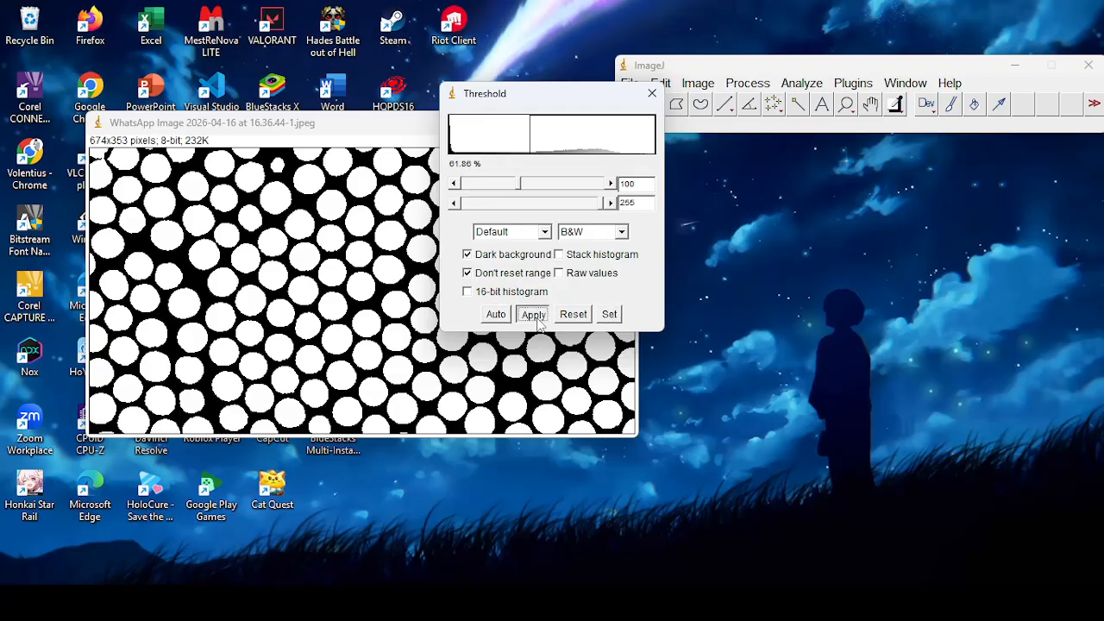
{"action": "left_click", "coordinate": [652, 93]}
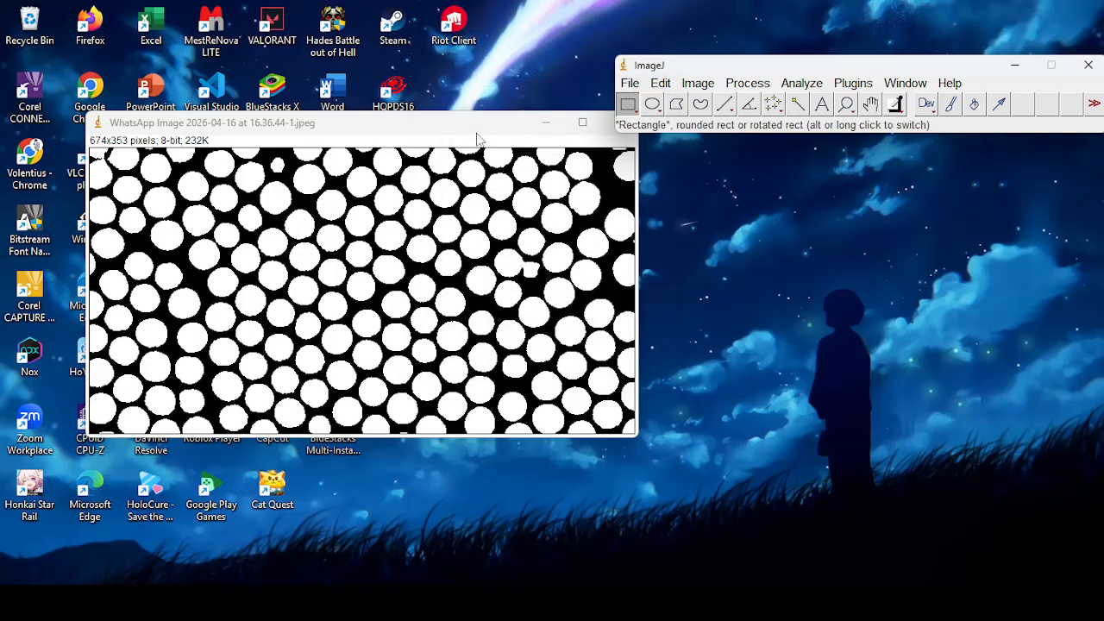
Step: Set the image scale's pixel aspect ratio to 420 and its unit of length to nm
{"action": "left_click", "coordinate": [801, 87]}
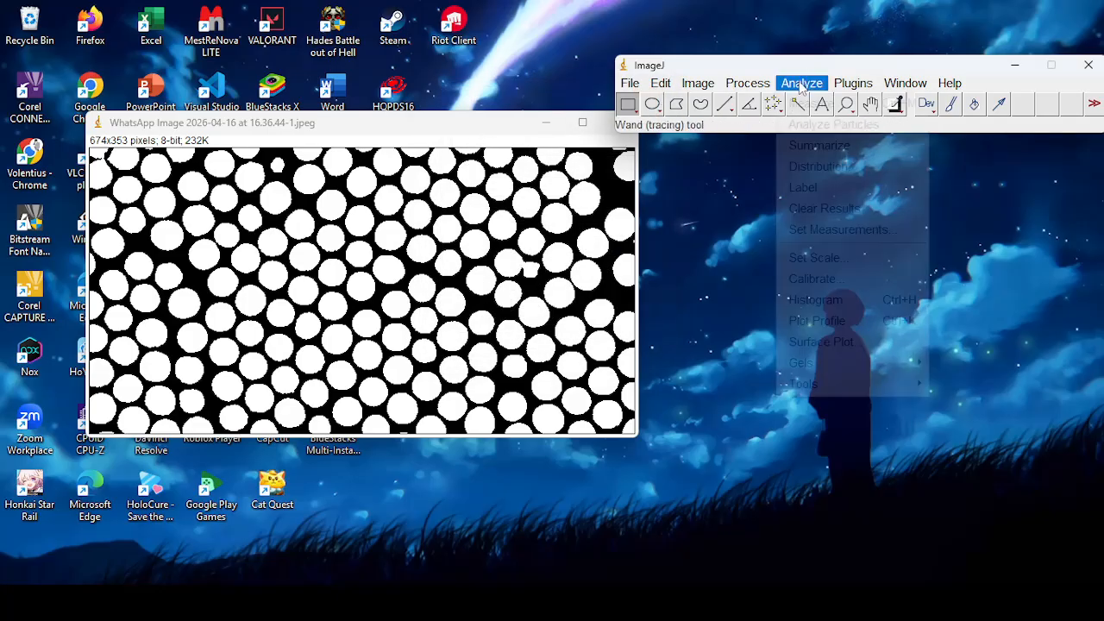
{"action": "left_click", "coordinate": [818, 258]}
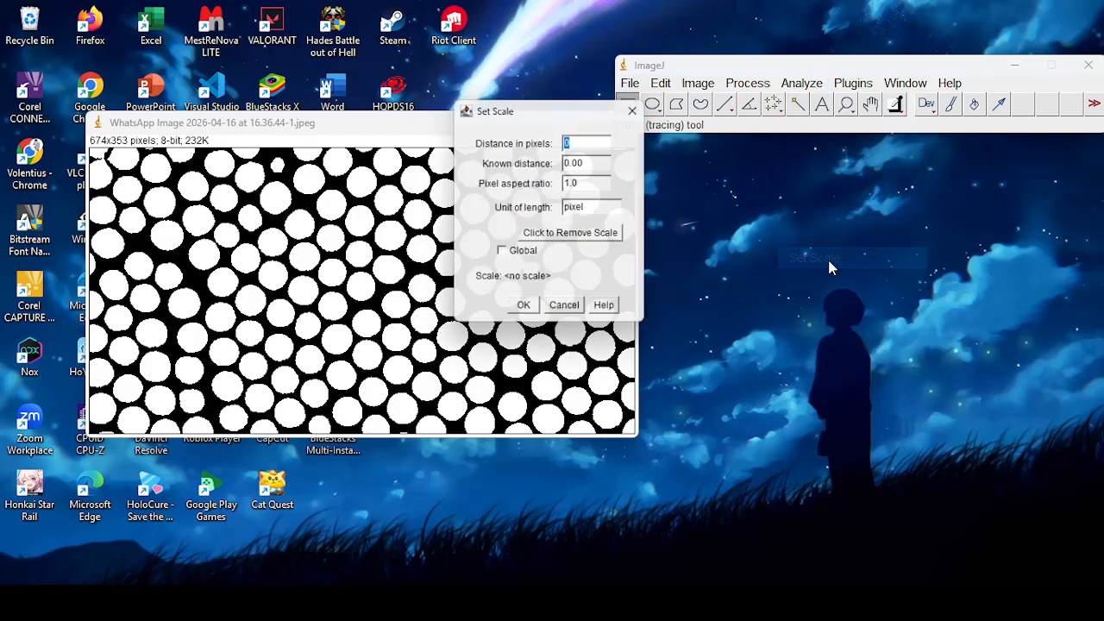
{"action": "double_click", "coordinate": [597, 184]}
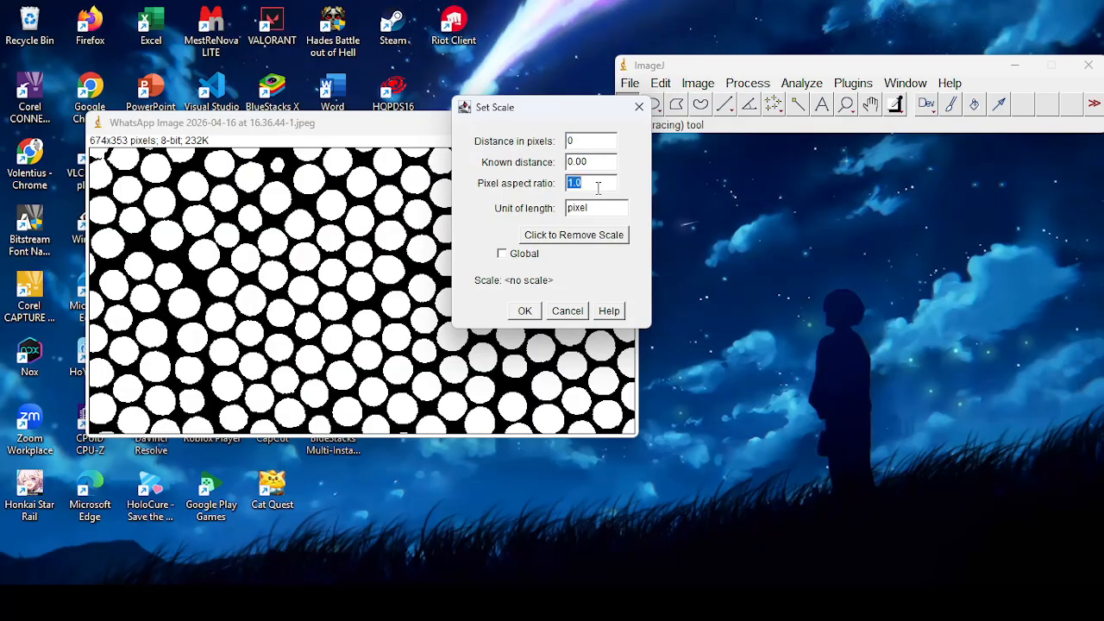
{"action": "type", "text": "420"}
{"action": "double_click", "coordinate": [587, 209]}
{"action": "type", "text": "nm"}
{"action": "left_click", "coordinate": [524, 311]}
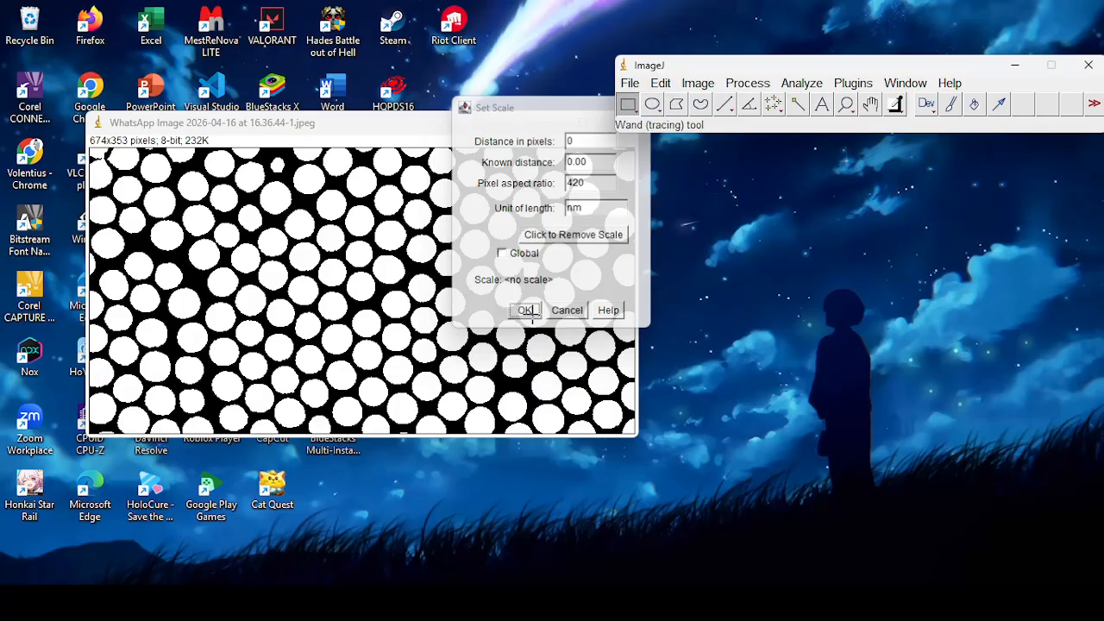
Step: Confirm the measurement set of area, mean and min/max gray value, shape descriptors, fit ellipse and Feret's diameter, with overlay
{"action": "left_click", "coordinate": [811, 85]}
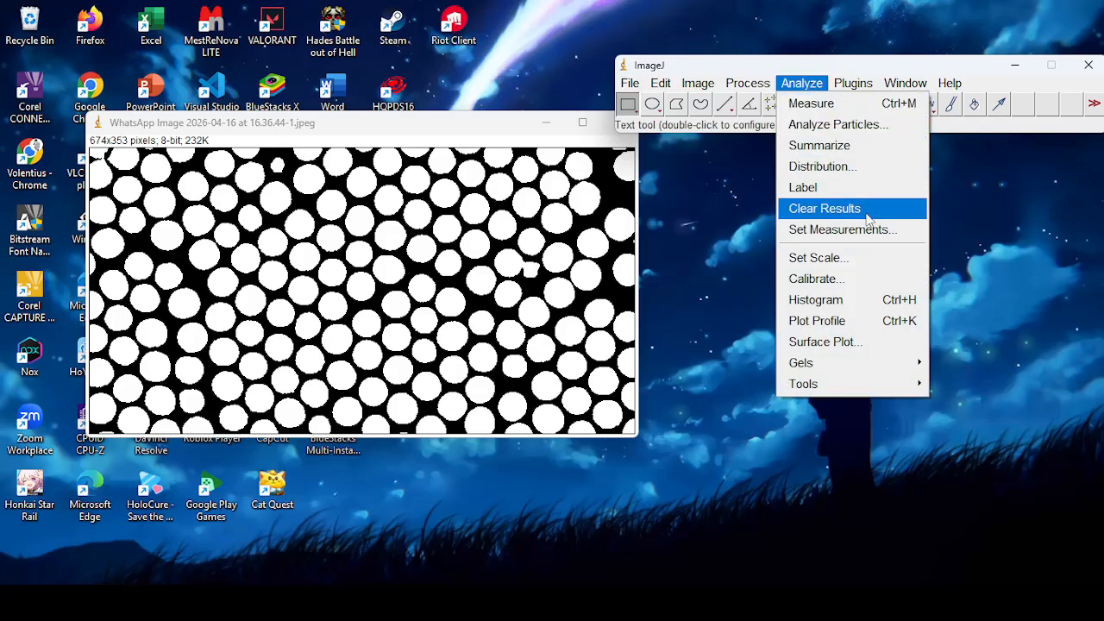
{"action": "left_click", "coordinate": [867, 244]}
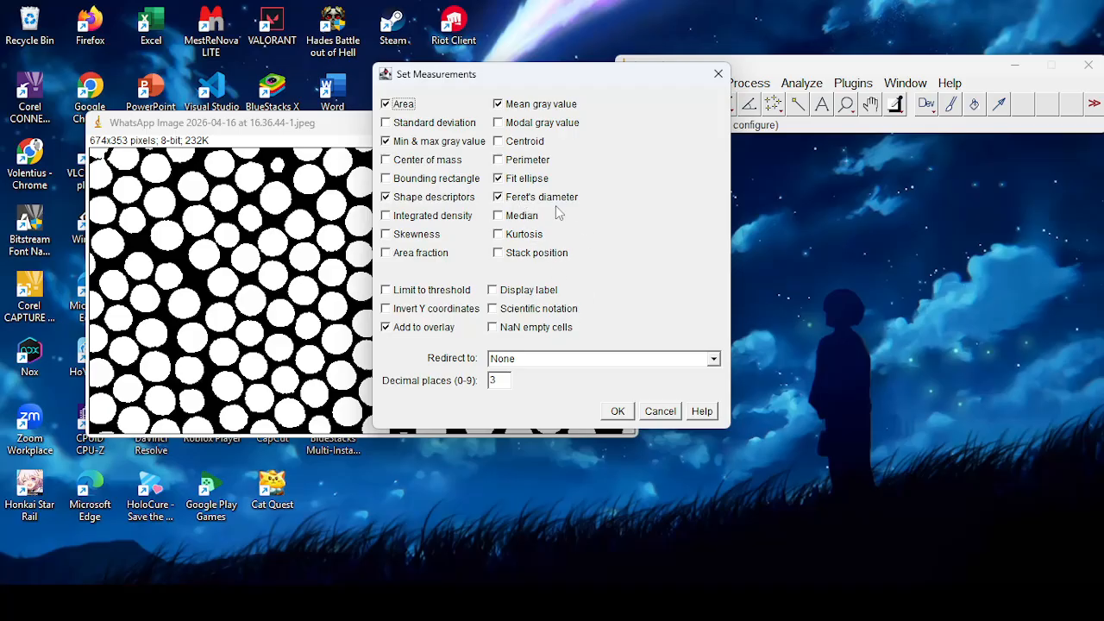
{"action": "left_click", "coordinate": [618, 412]}
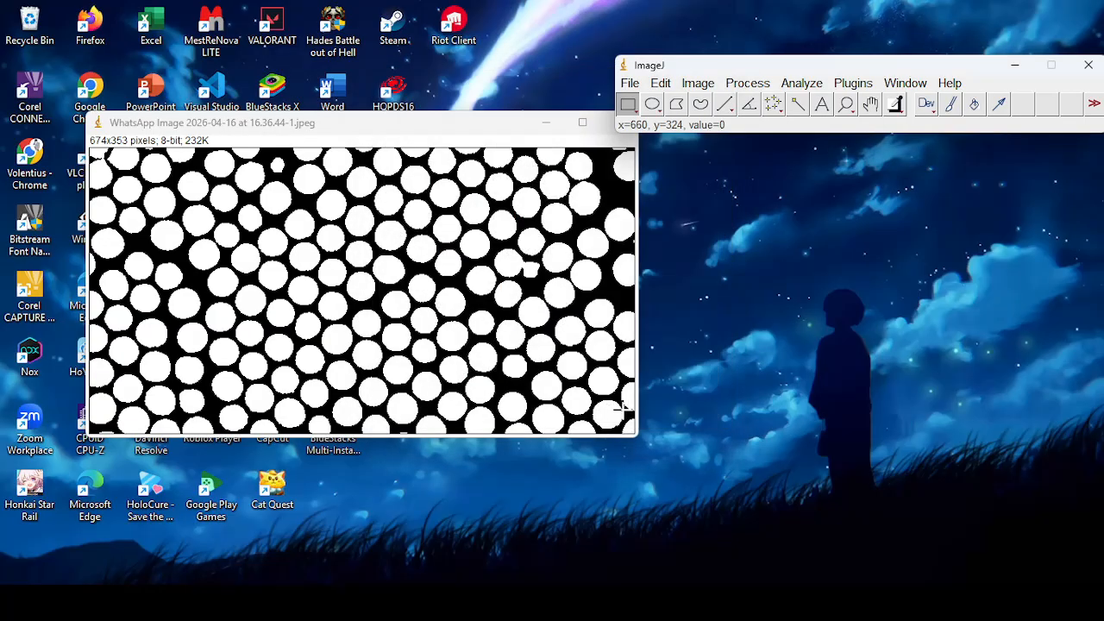
Step: Analyze particles with size 5-Infinity, circularity 0.60-1.00 and Outlines shown, displaying results, clearing earlier ones and excluding particles on edges
{"action": "left_click", "coordinate": [802, 83]}
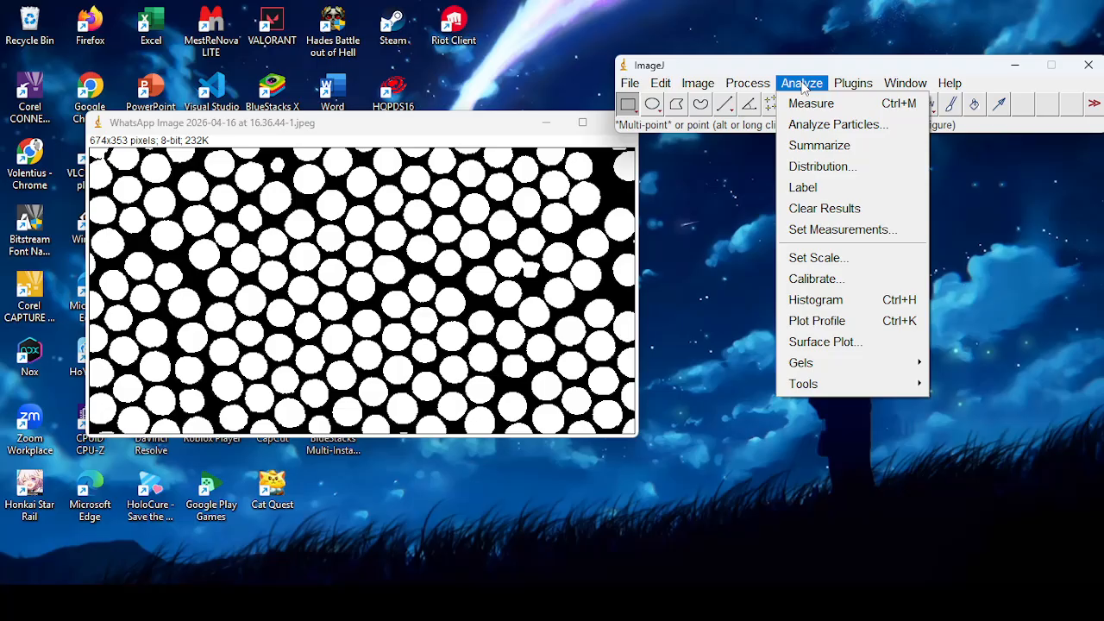
{"action": "left_click", "coordinate": [834, 125]}
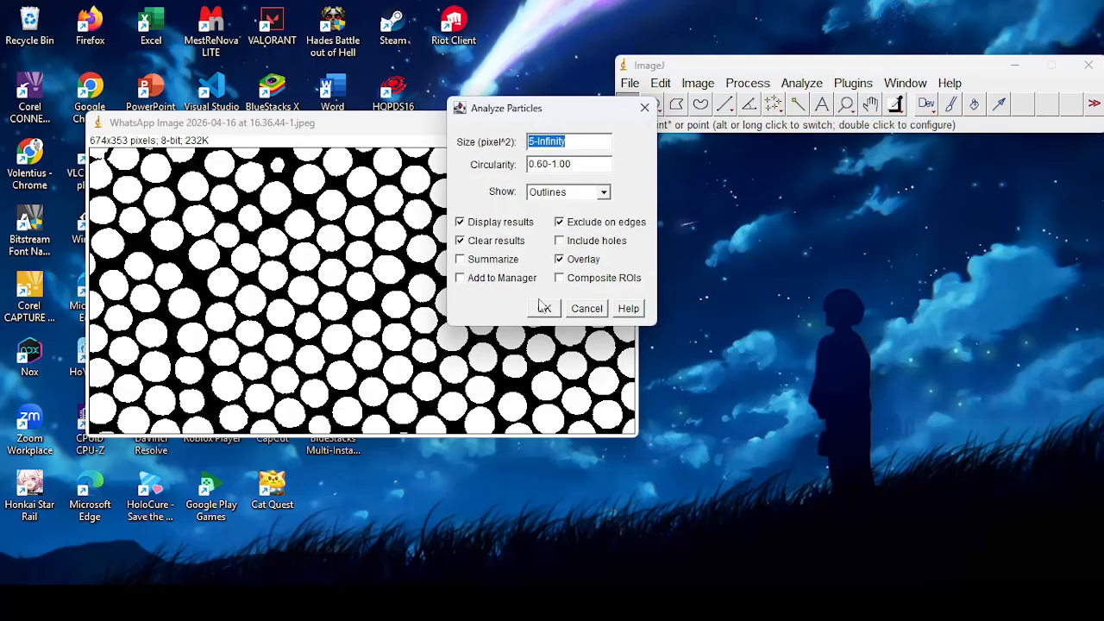
{"action": "left_click", "coordinate": [539, 144]}
{"action": "double_click", "coordinate": [545, 164]}
{"action": "left_click", "coordinate": [545, 164]}
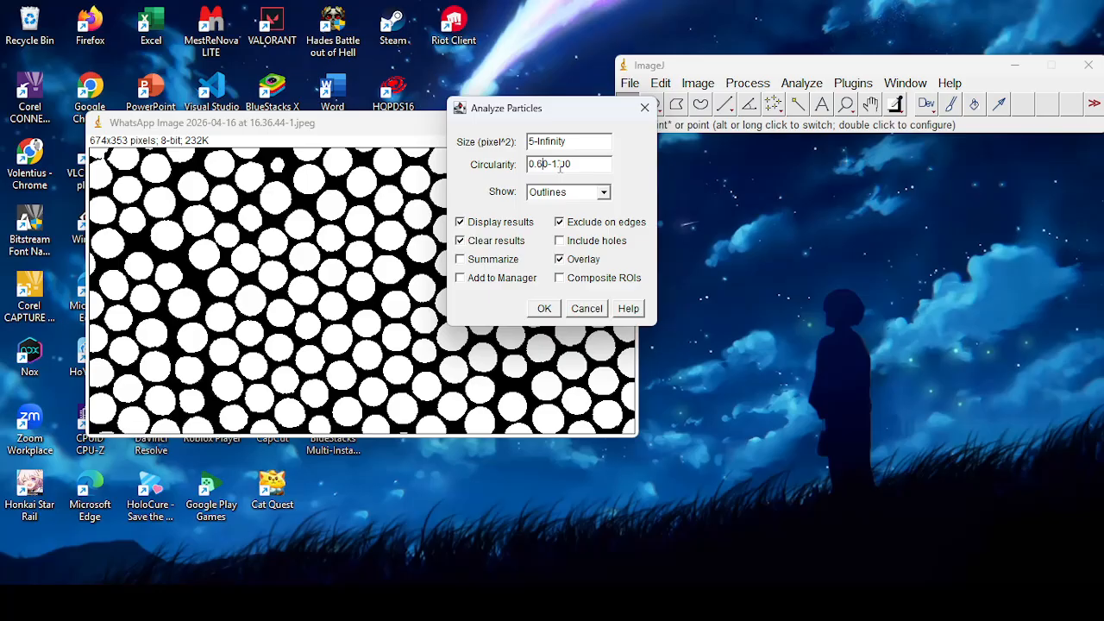
{"action": "left_click", "coordinate": [604, 193]}
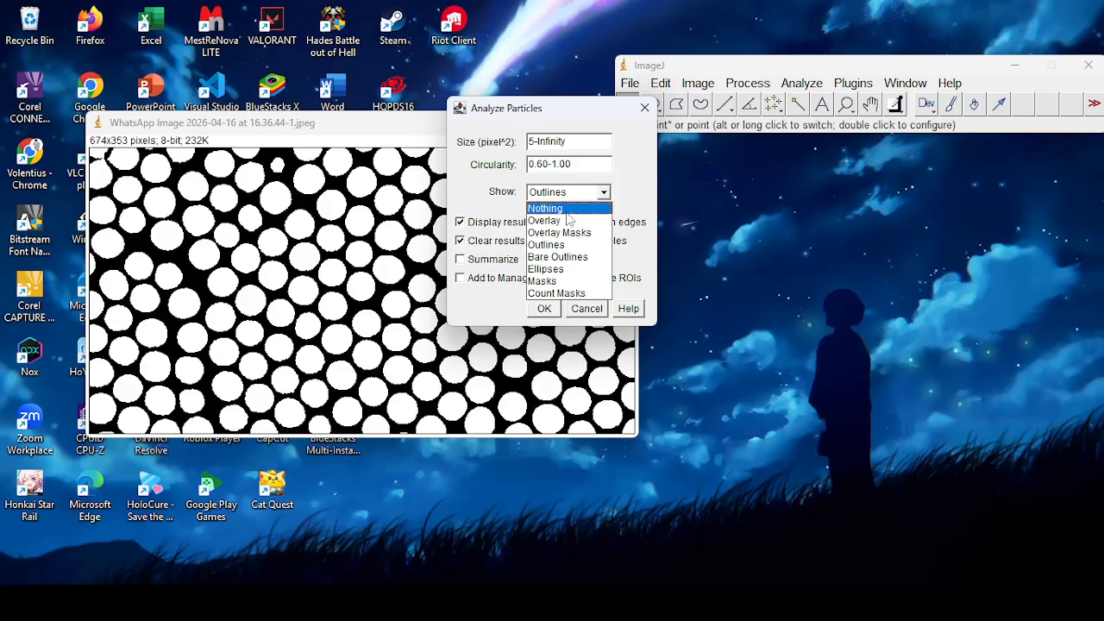
{"action": "left_click", "coordinate": [562, 246]}
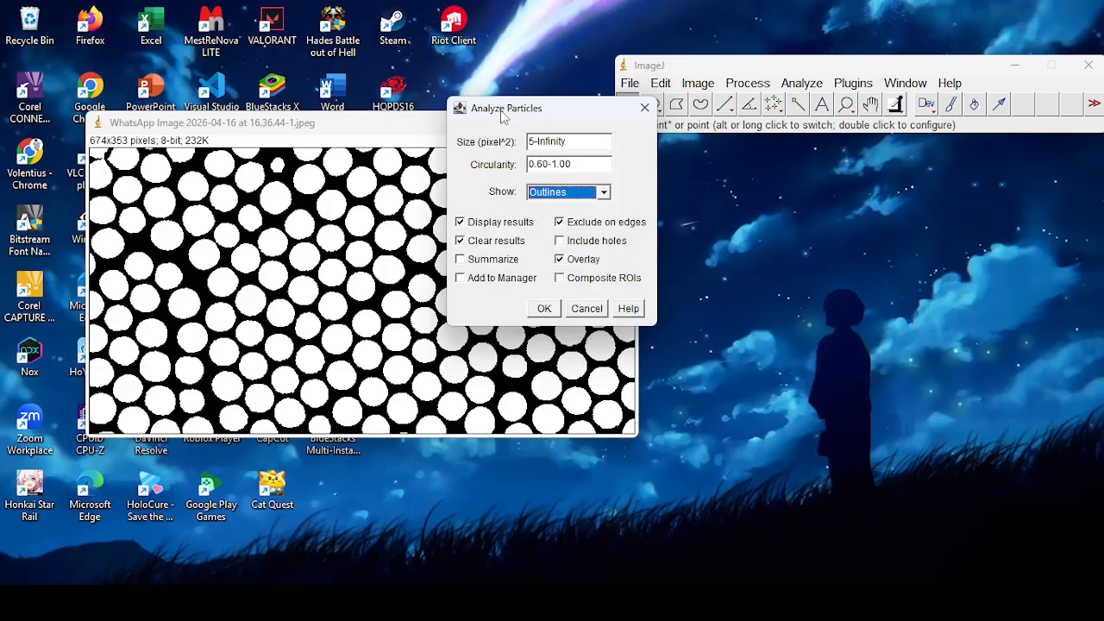
{"action": "left_click_drag", "start_coordinate": [503, 117], "coordinate": [755, 185]}
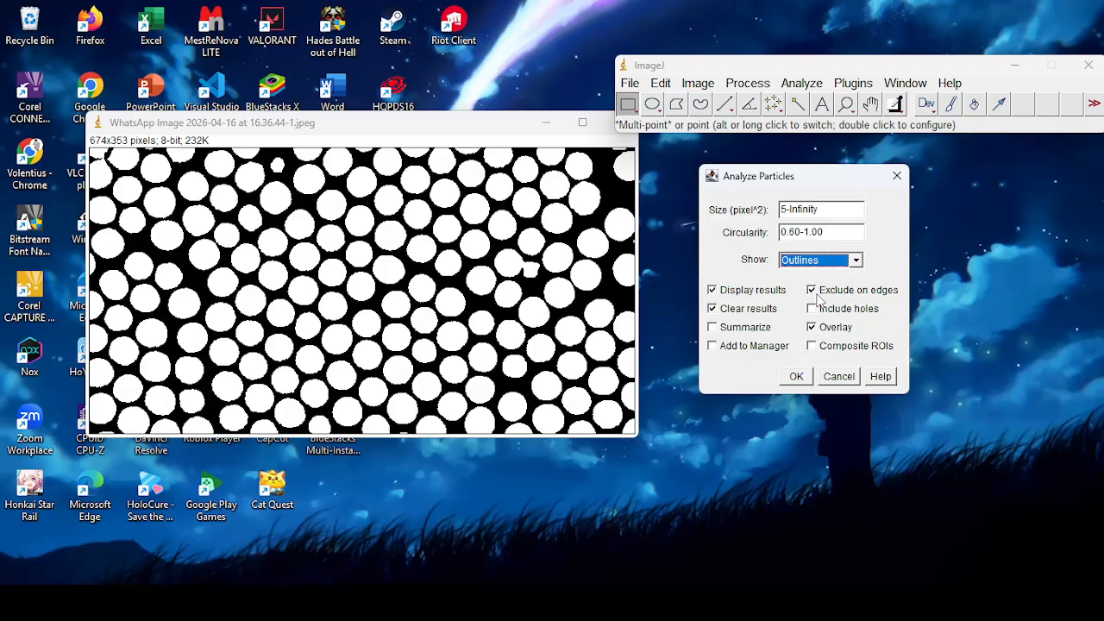
{"action": "left_click", "coordinate": [793, 377]}
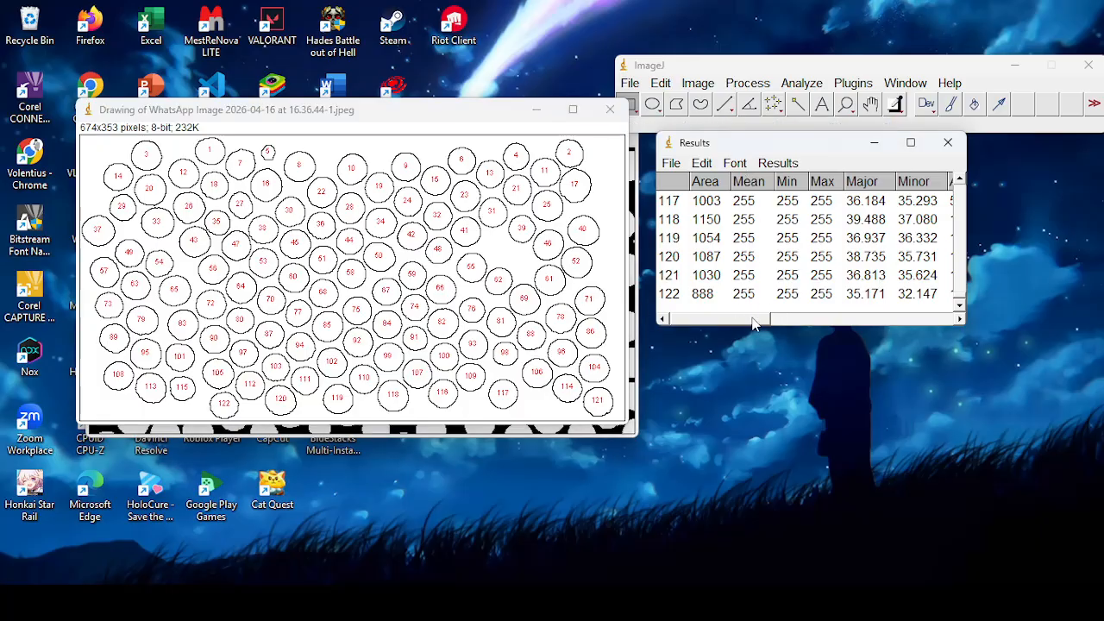
Step: Move the outline drawing lower and save the results table as "SEM PARTIKEL" in the Downloads folder
{"action": "mouse_move", "coordinate": [250, 127]}
{"action": "left_mouse_down"}
{"action": "mouse_move", "coordinate": [276, 251]}
{"action": "mouse_move", "coordinate": [246, 197]}
{"action": "left_mouse_up"}
{"action": "left_click", "coordinate": [721, 149]}
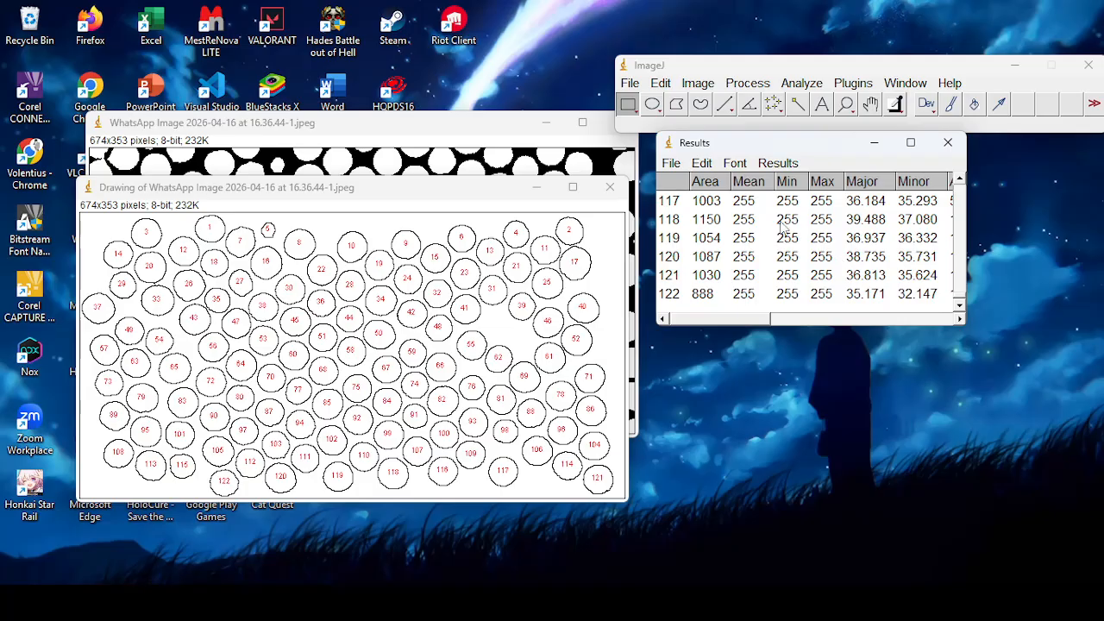
{"action": "left_click", "coordinate": [671, 165]}
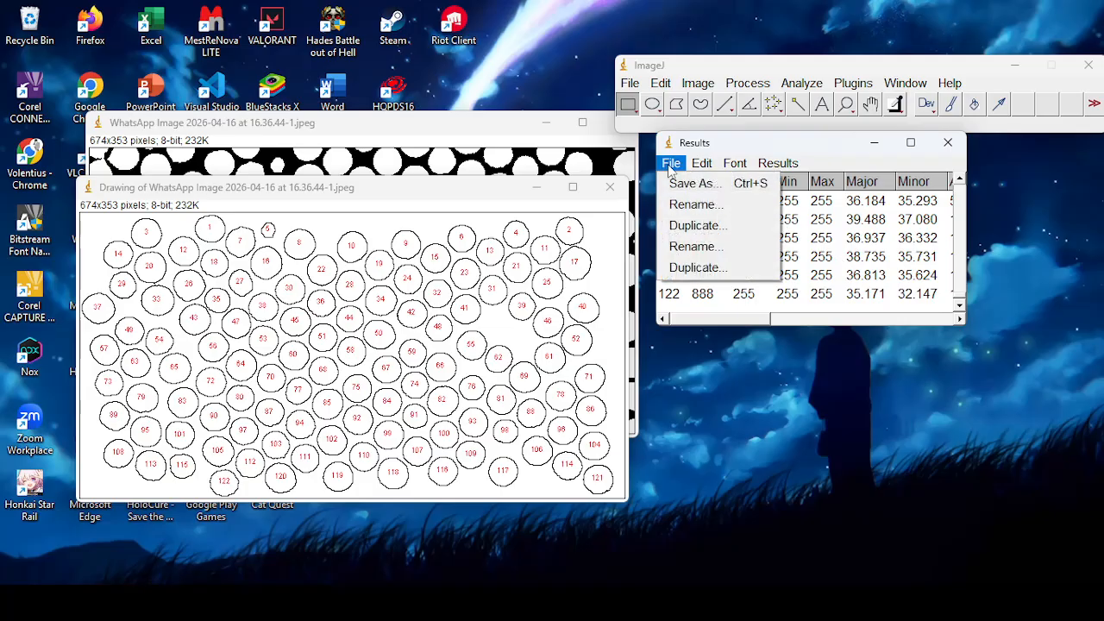
{"action": "left_click", "coordinate": [692, 183]}
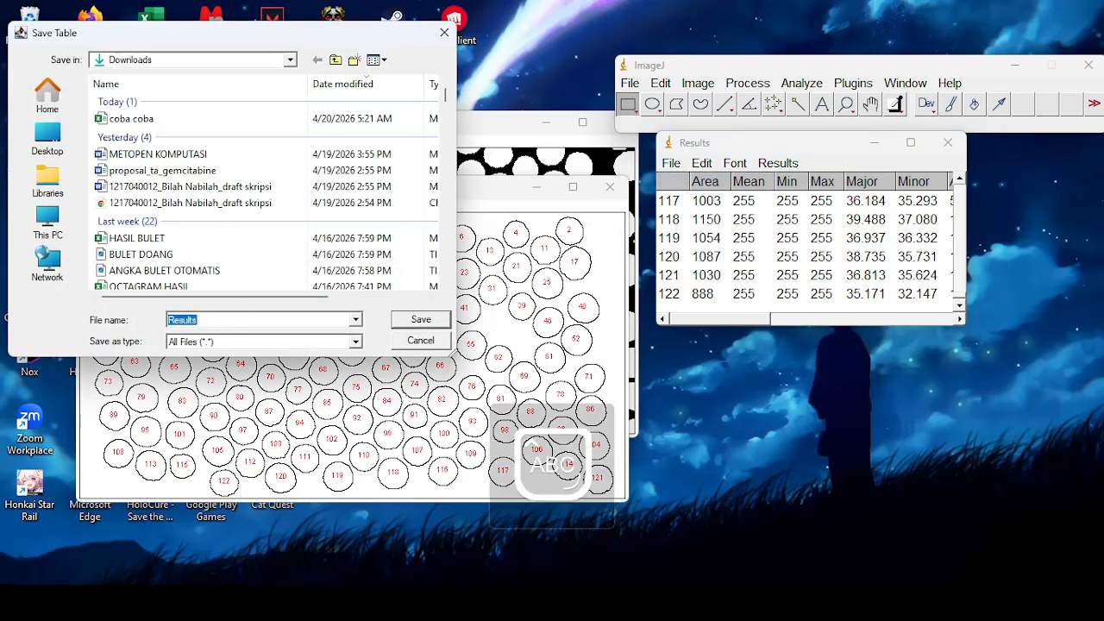
{"action": "type", "text": "SEM PARTIKEL"}
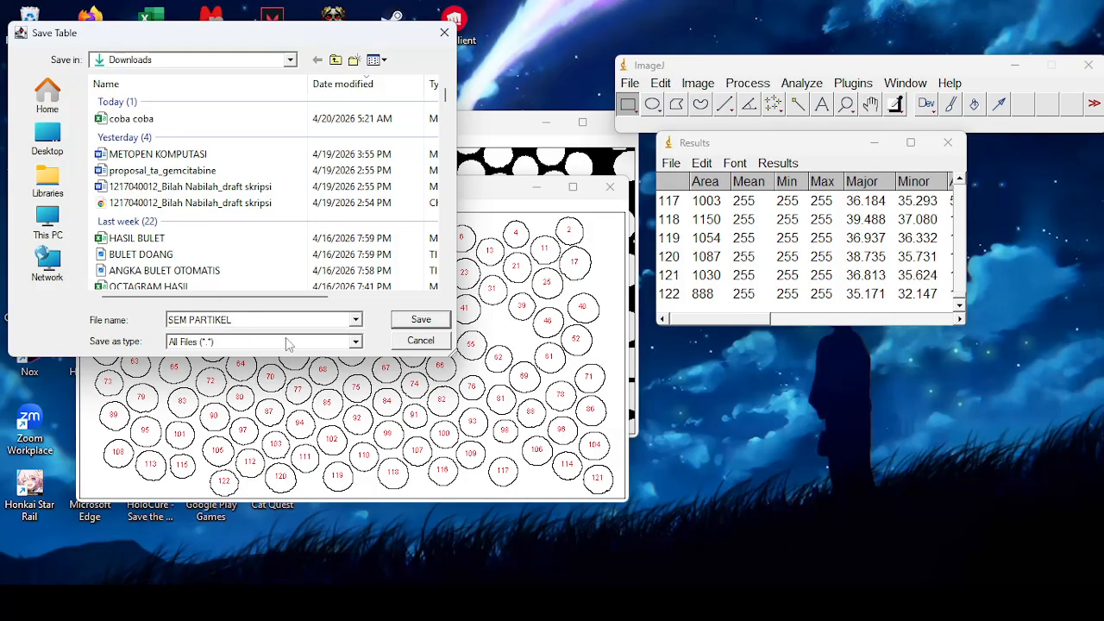
{"action": "left_click", "coordinate": [416, 323]}
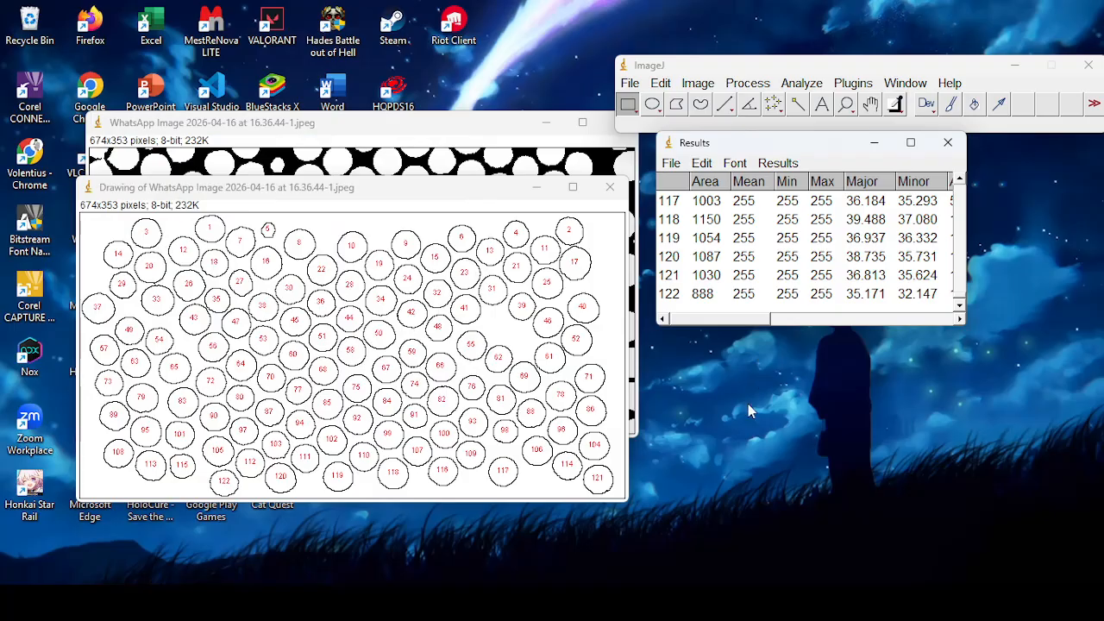
Step: Switch to the empty workbook Book2 in Excel
{"action": "key", "text": "alt+Tab"}
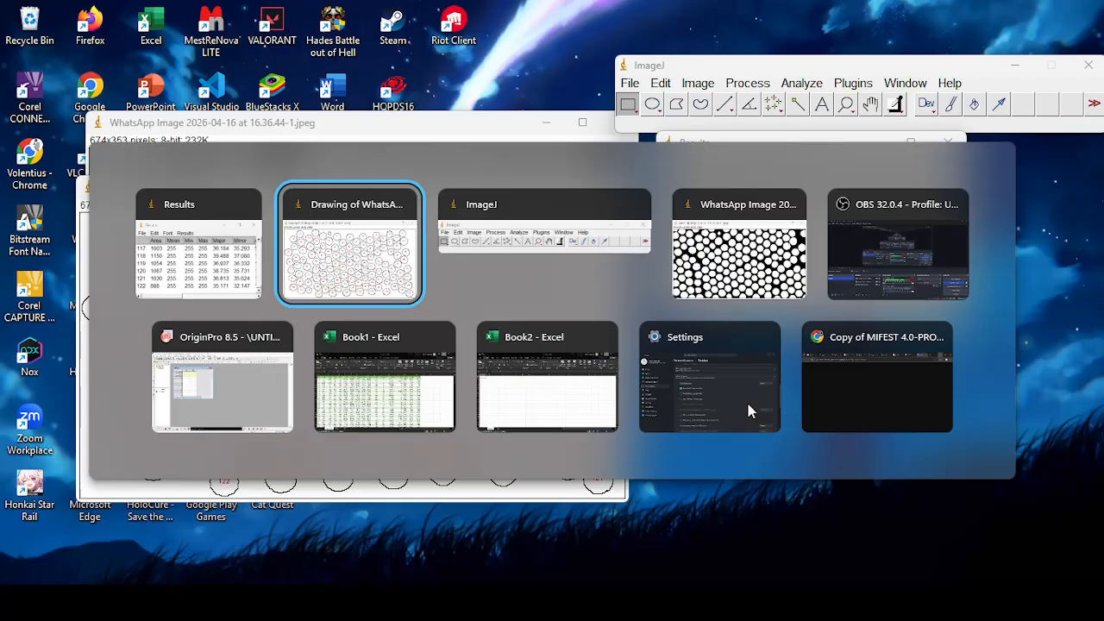
{"action": "key", "text": "alt+Tab"}
{"action": "key", "text": "alt+Tab"}
{"action": "key", "text": "alt+Tab"}
{"action": "key", "text": "alt+Tab"}
{"action": "key", "text": "alt+Tab"}
{"action": "key", "text": "alt+Tab"}
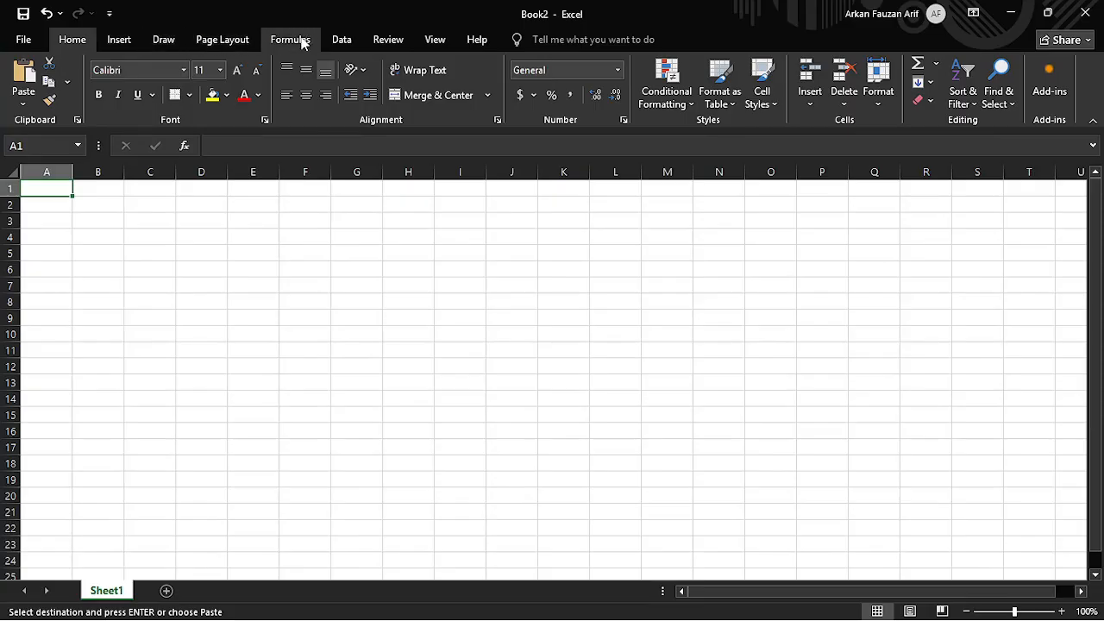
Step: Start a text/CSV data import with the file "SEM PARTIKEL" from the Downloads folder
{"action": "left_click", "coordinate": [338, 43]}
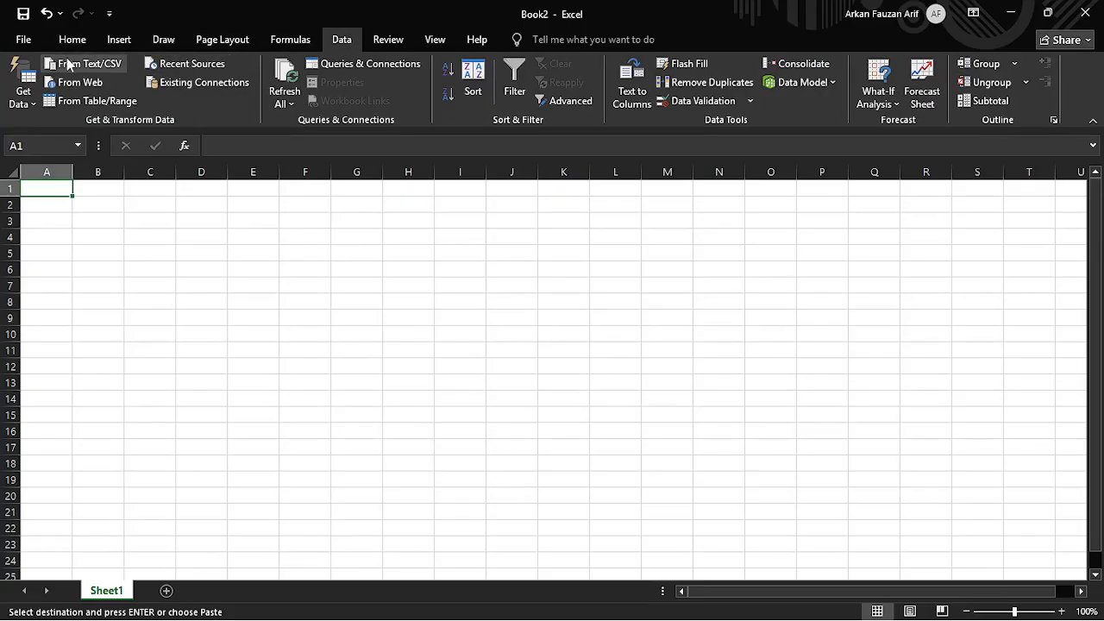
{"action": "left_click", "coordinate": [69, 65]}
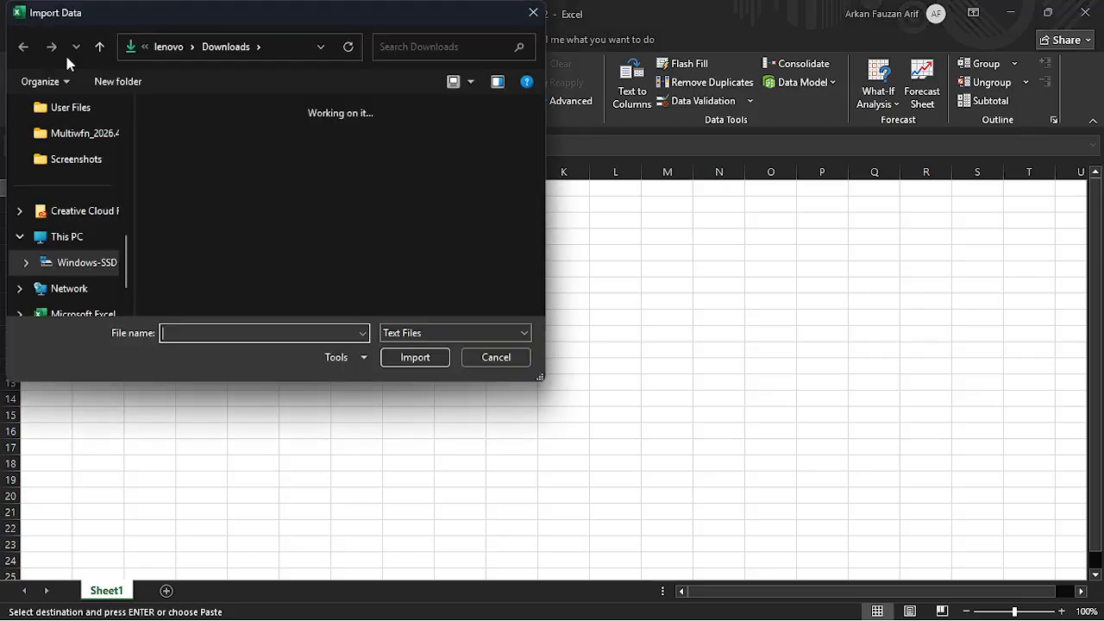
{"action": "left_click", "coordinate": [183, 157]}
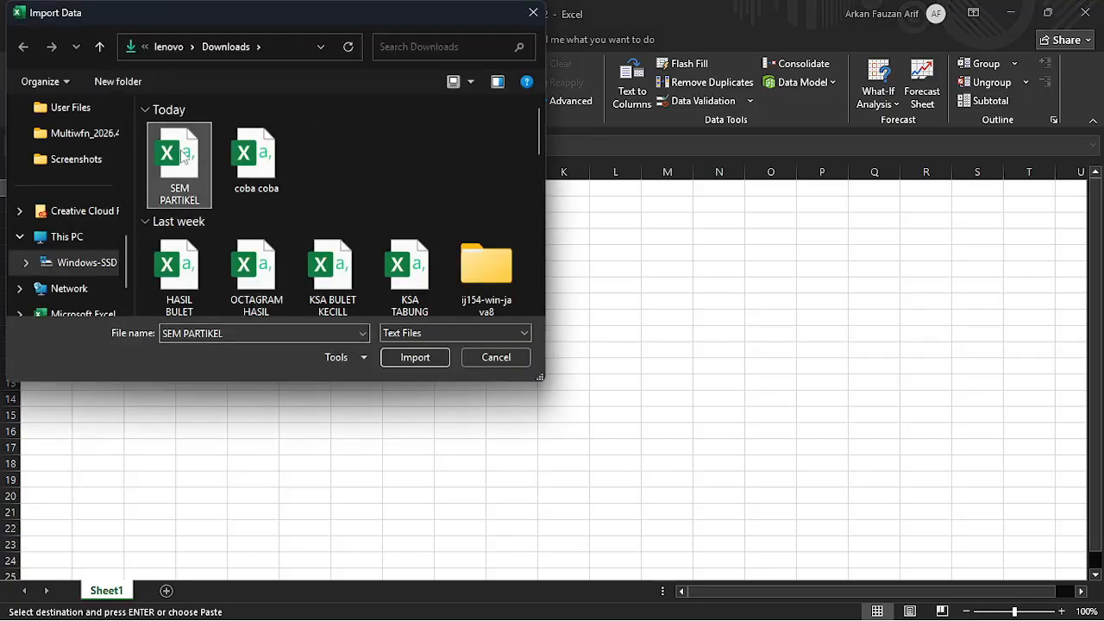
{"action": "left_click", "coordinate": [411, 359]}
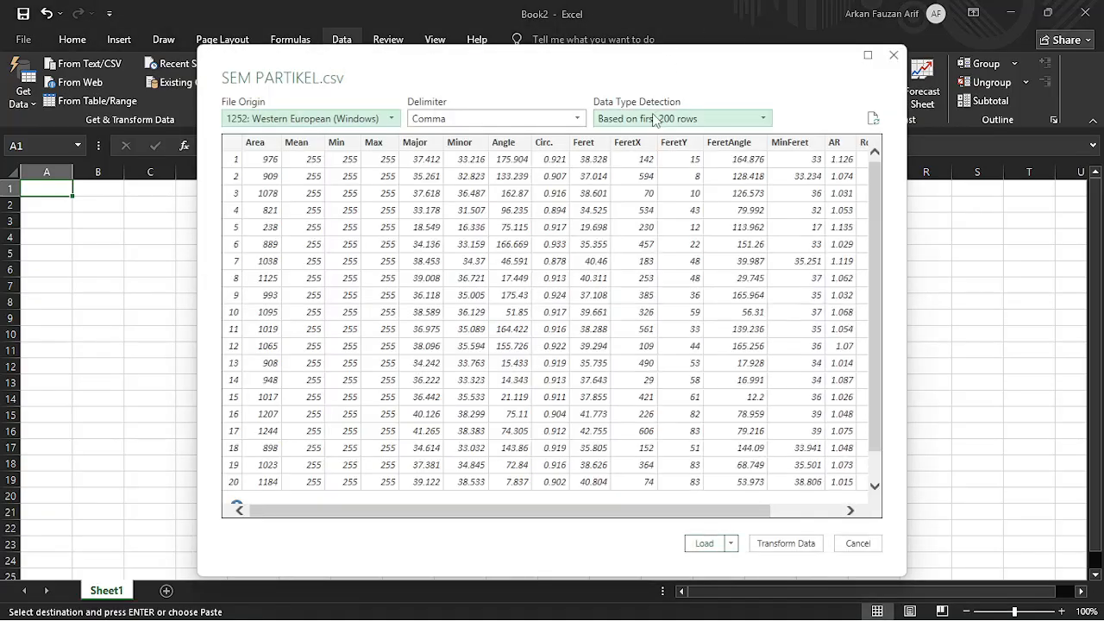
Step: Set the import's data type detection to "Based on entire dataset" and load the data into the workbook
{"action": "left_click", "coordinate": [654, 119]}
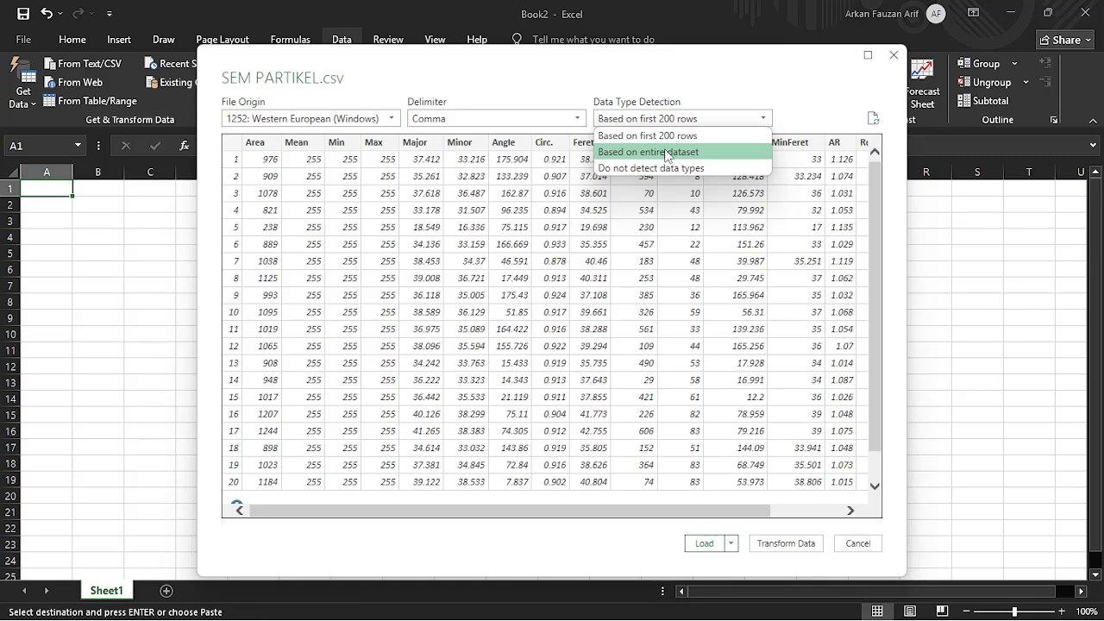
{"action": "left_click", "coordinate": [667, 153]}
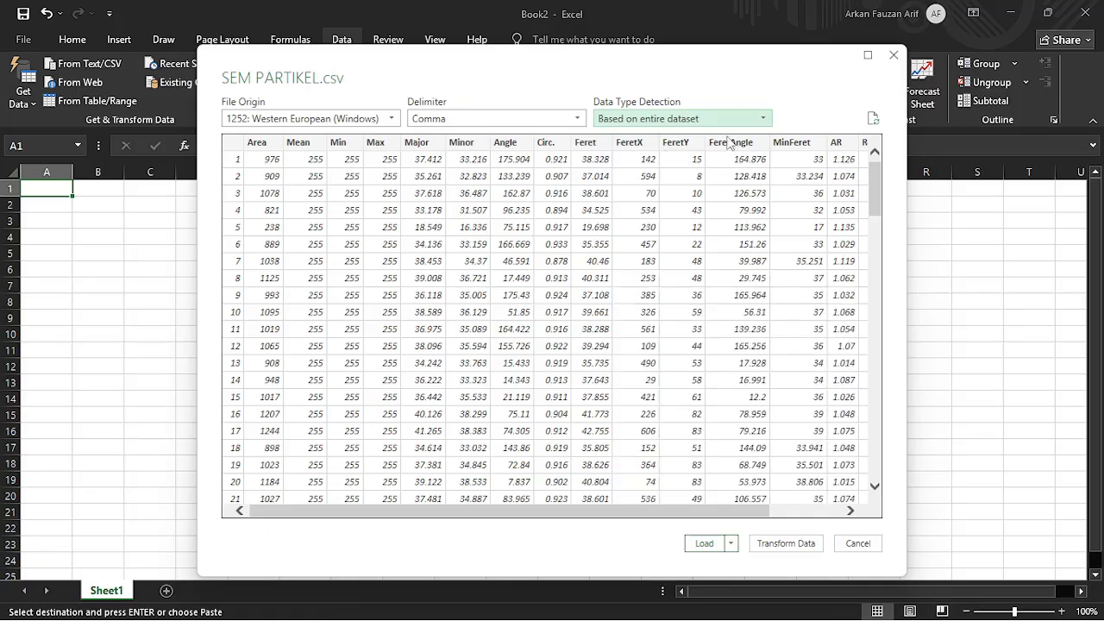
{"action": "left_click", "coordinate": [666, 121]}
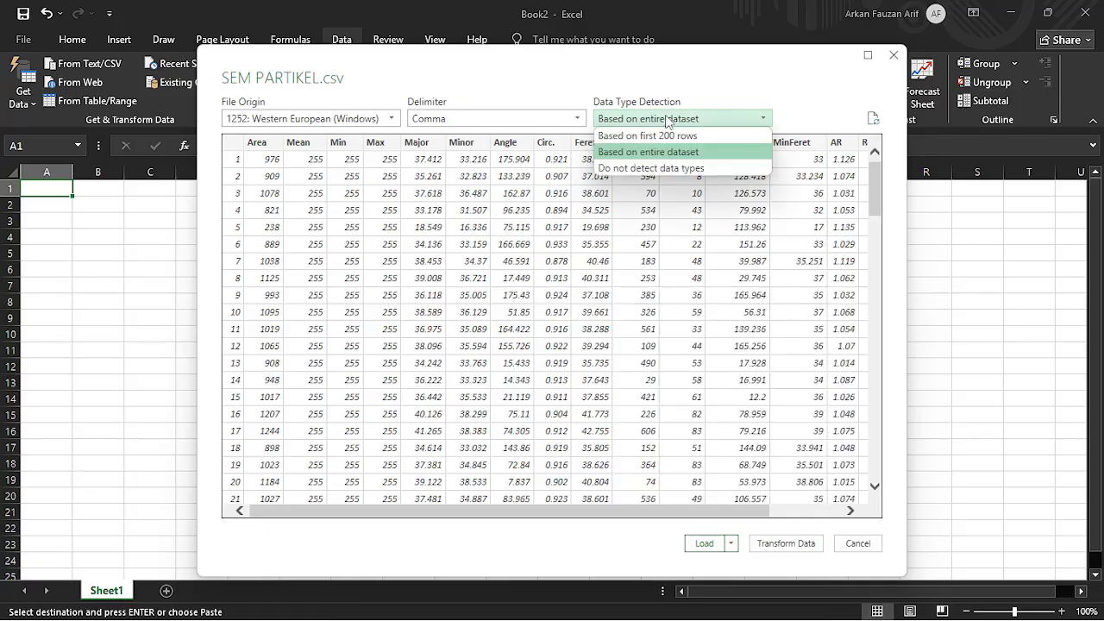
{"action": "left_click", "coordinate": [686, 158]}
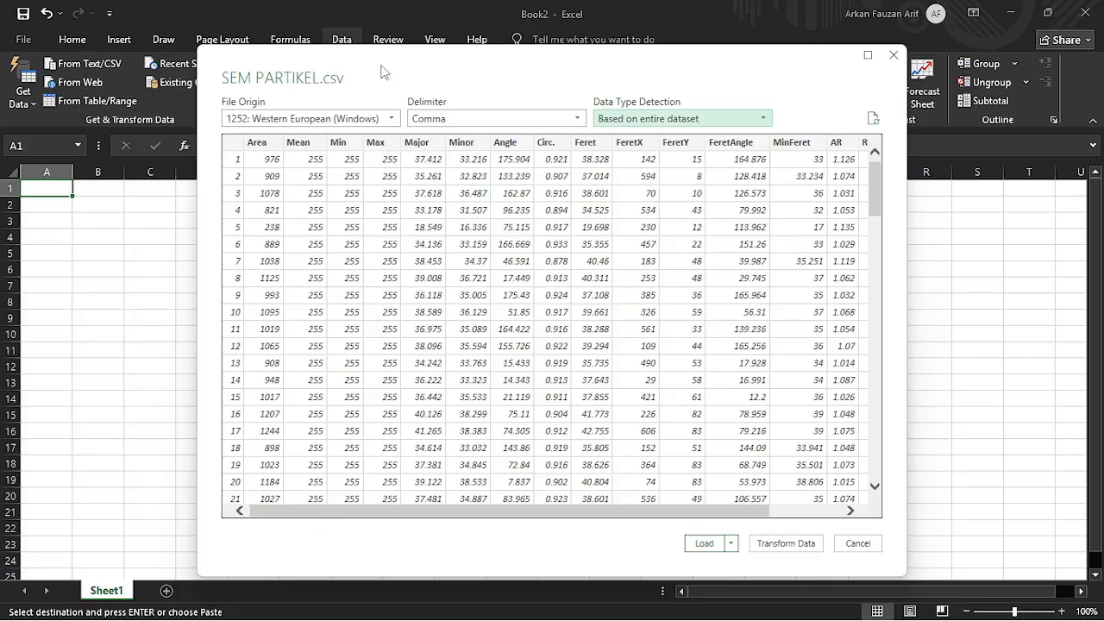
{"action": "left_click", "coordinate": [695, 549]}
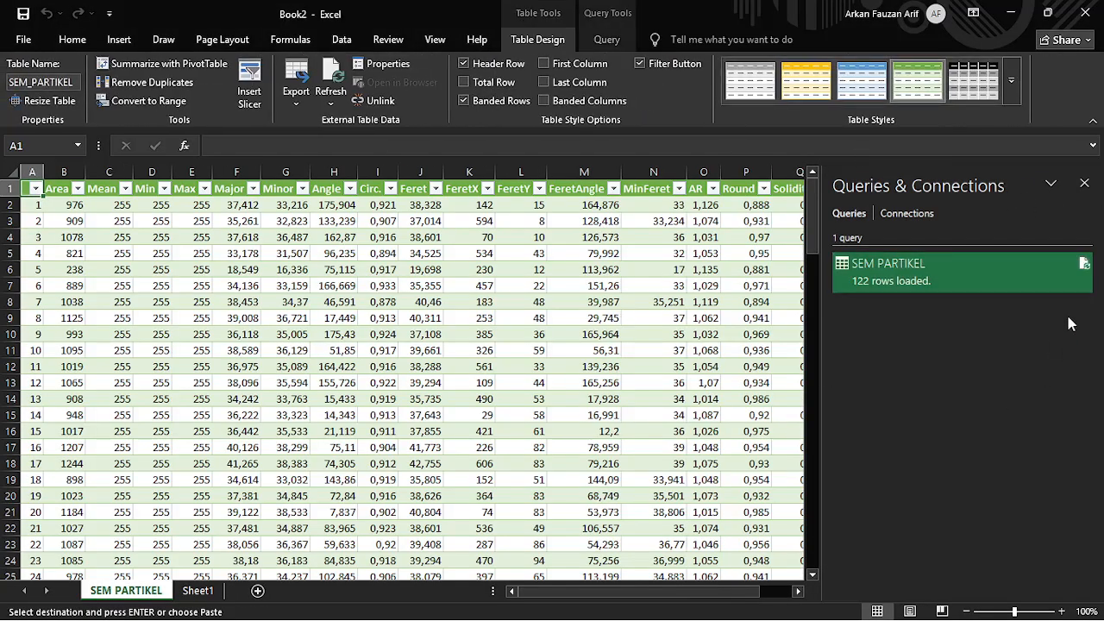
Step: Close the queries list and convert the imported SEM_PARTIKEL table to a normal range, removing its query definition
{"action": "left_click", "coordinate": [1084, 183]}
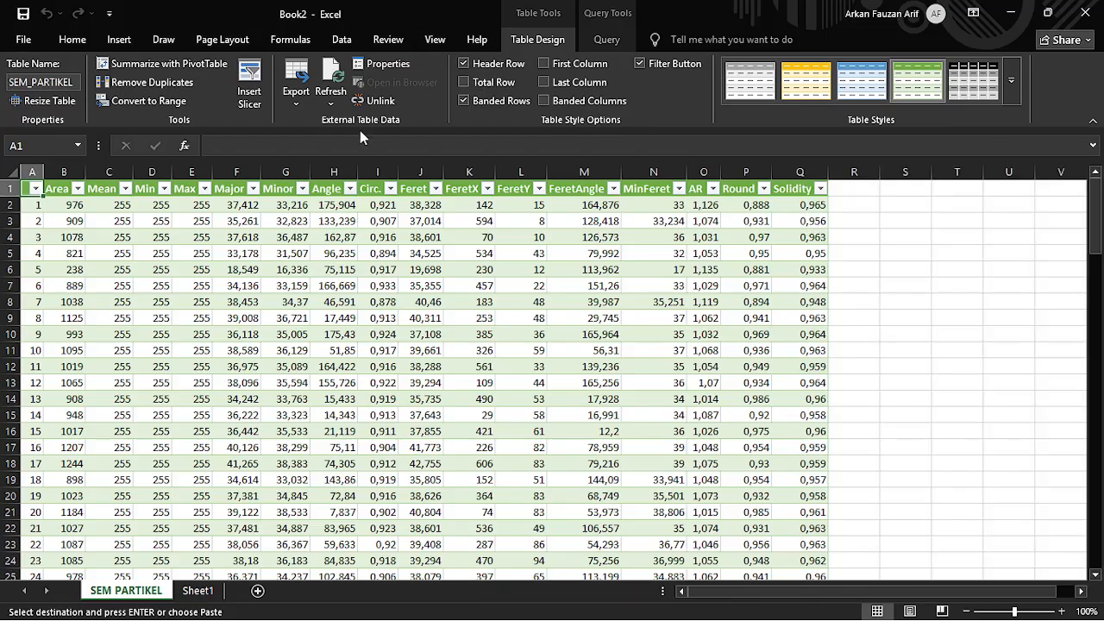
{"action": "left_click", "coordinate": [131, 104]}
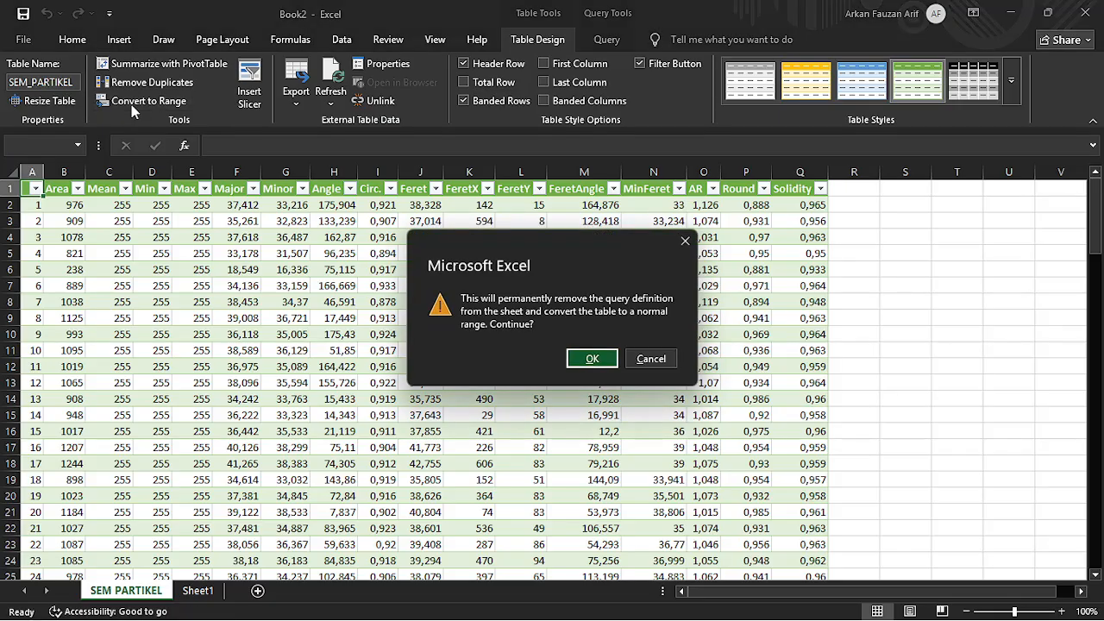
{"action": "left_click", "coordinate": [599, 359]}
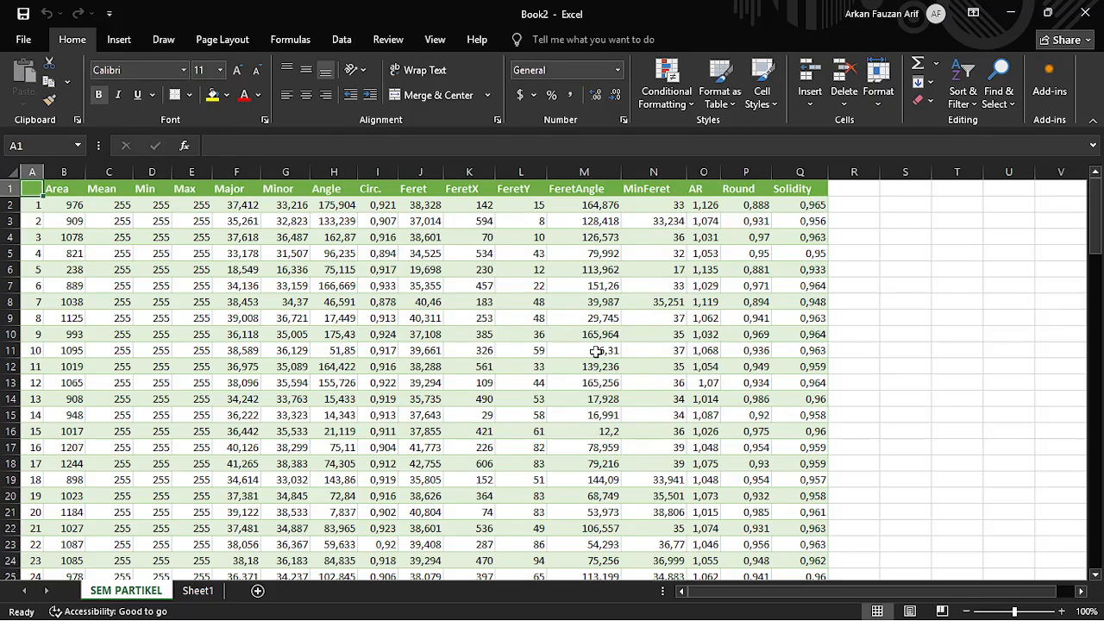
Step: Copy all values of the Feret column, from J2 down to its last row
{"action": "left_click", "coordinate": [431, 207]}
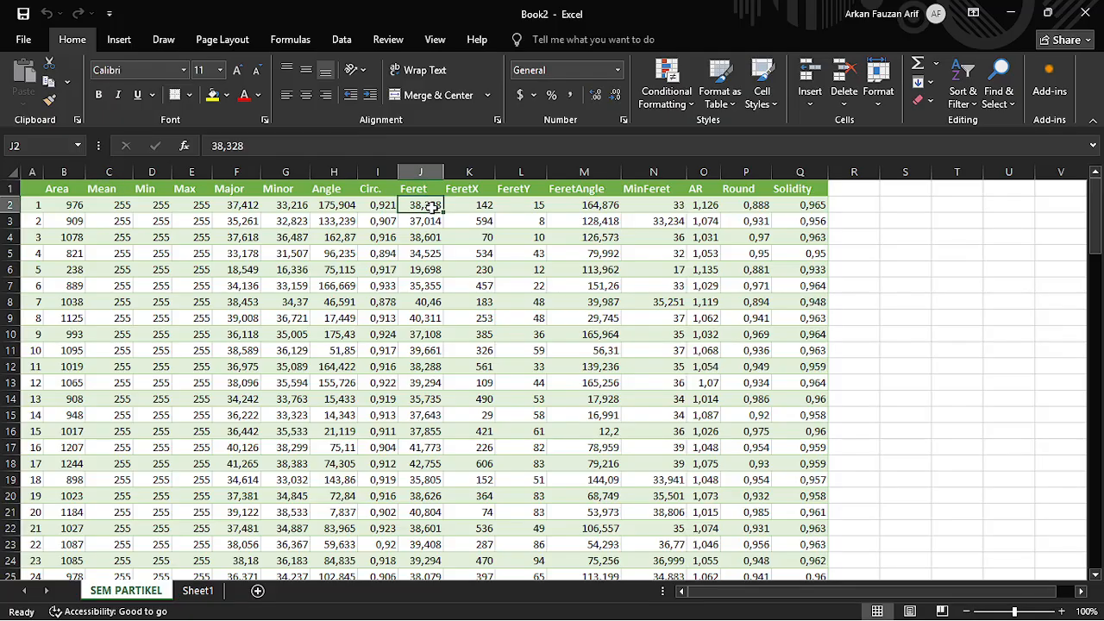
{"action": "left_click", "coordinate": [424, 236]}
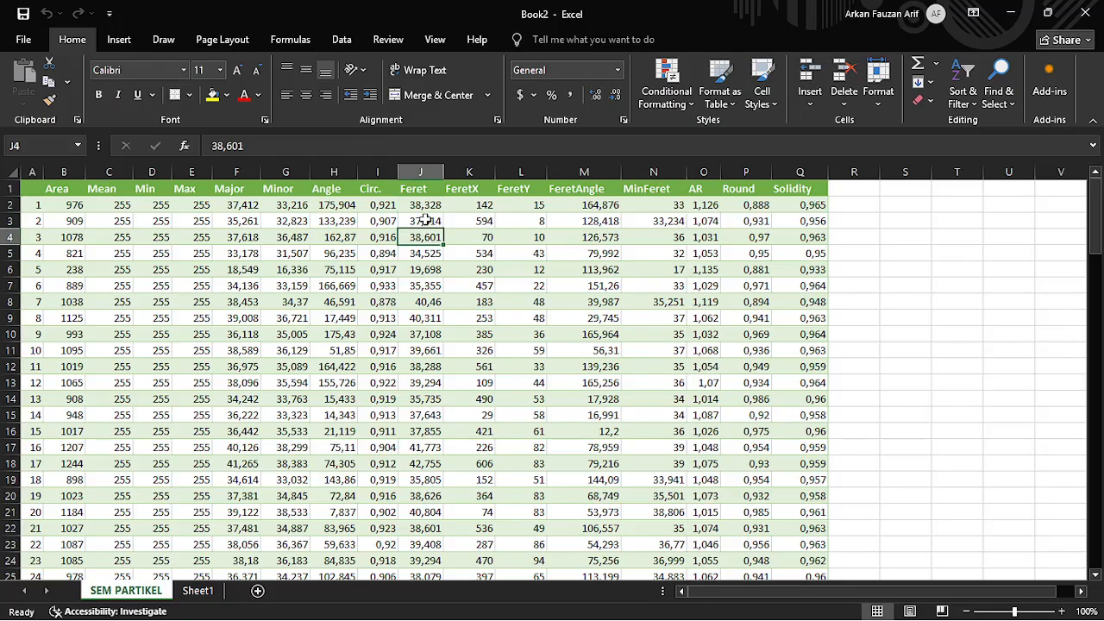
{"action": "left_click", "coordinate": [423, 204]}
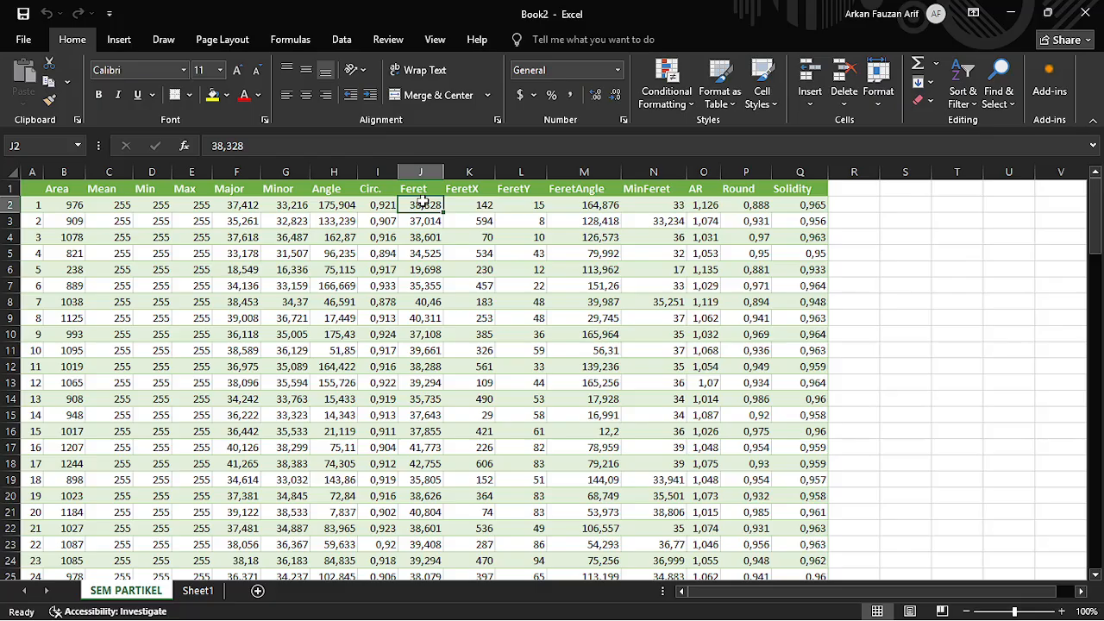
{"action": "key", "text": "ctrl+shift+Down"}
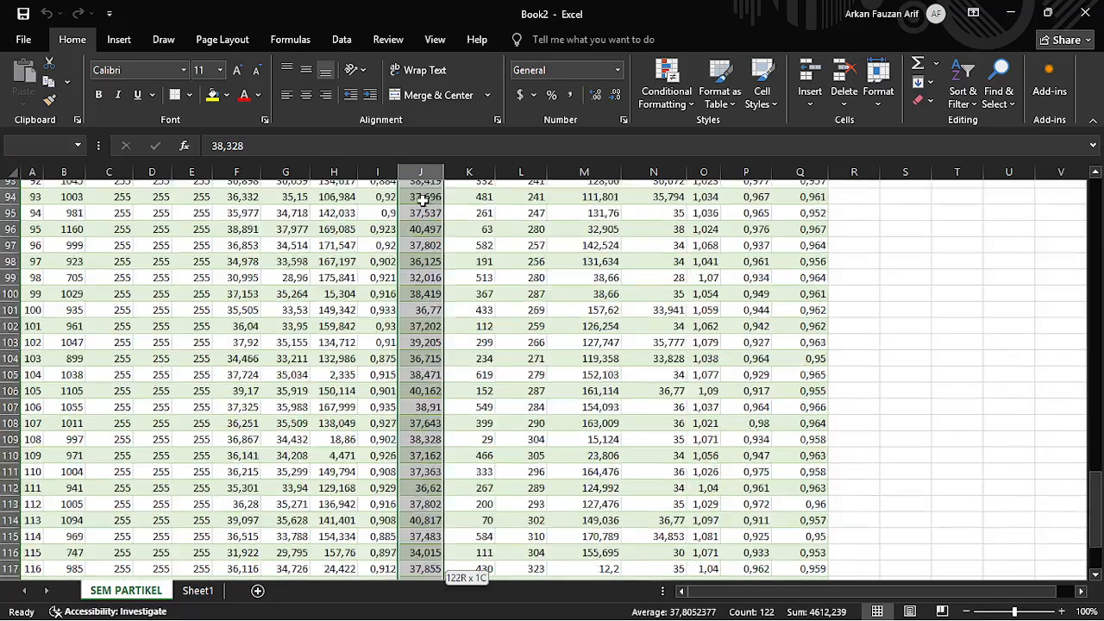
{"action": "key", "text": "ctrl+c"}
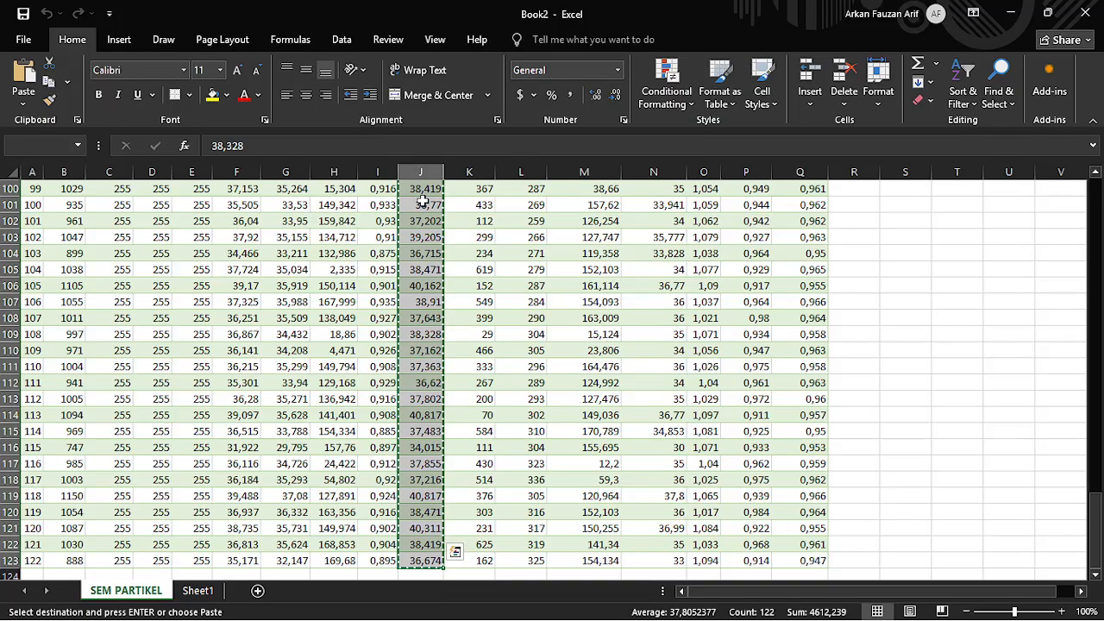
Step: Switch to OriginPro and paste the copied Feret values into column B(Y) of Book1, starting at row 1
{"action": "key", "text": "alt+Tab"}
{"action": "key", "text": "alt+Tab"}
{"action": "key", "text": "alt+Tab"}
{"action": "key", "text": "alt+Tab"}
{"action": "key", "text": "alt+Tab"}
{"action": "key", "text": "alt+Tab"}
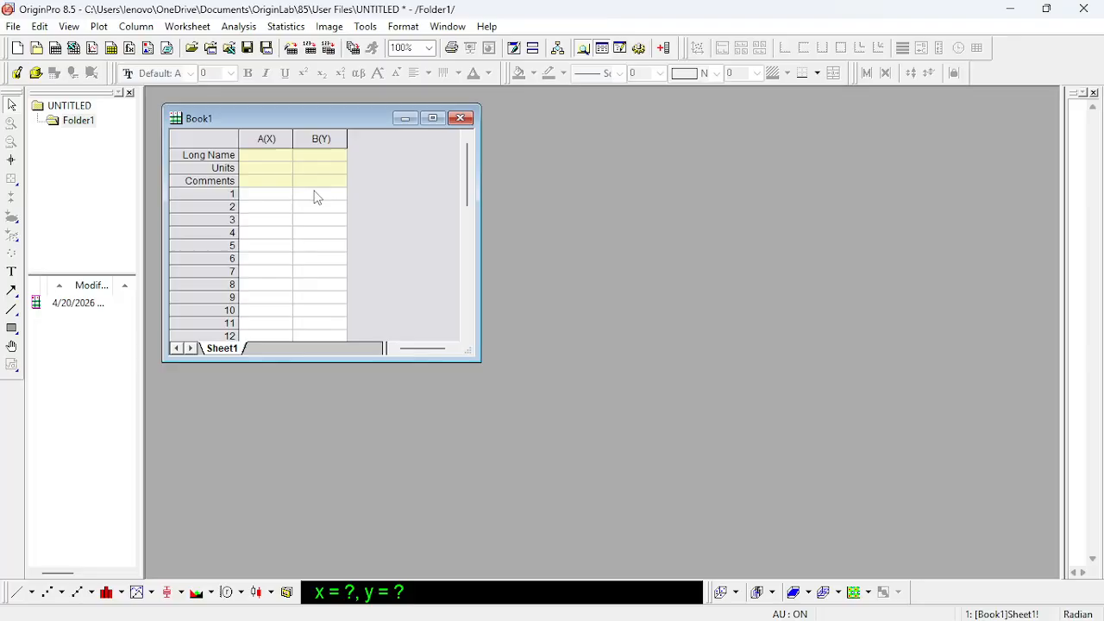
{"action": "left_click", "coordinate": [316, 197]}
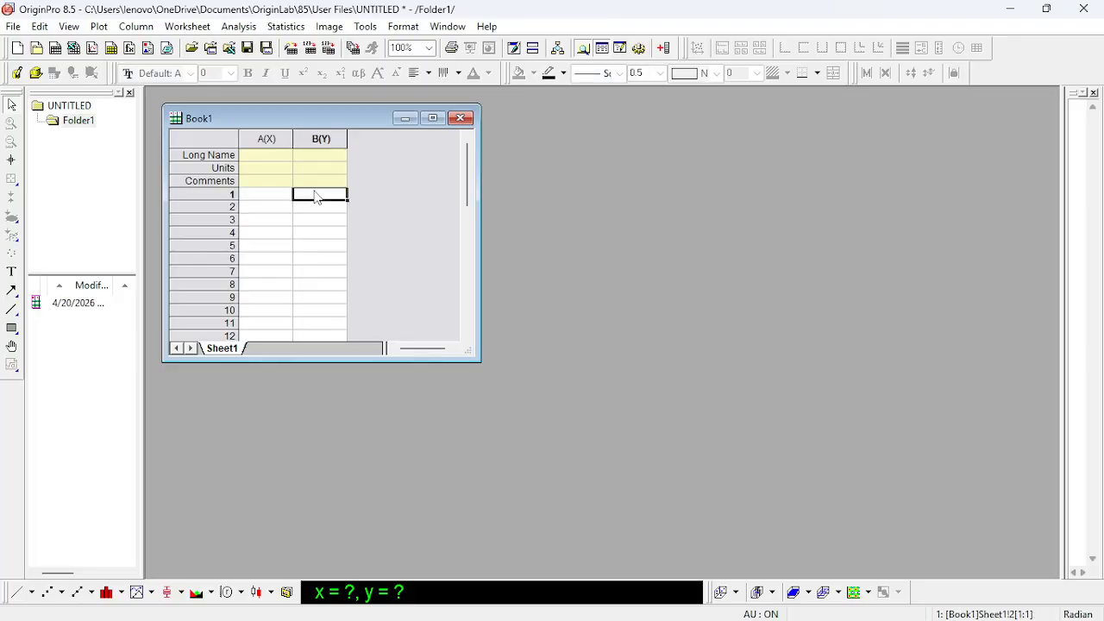
{"action": "key", "text": "ctrl+v"}
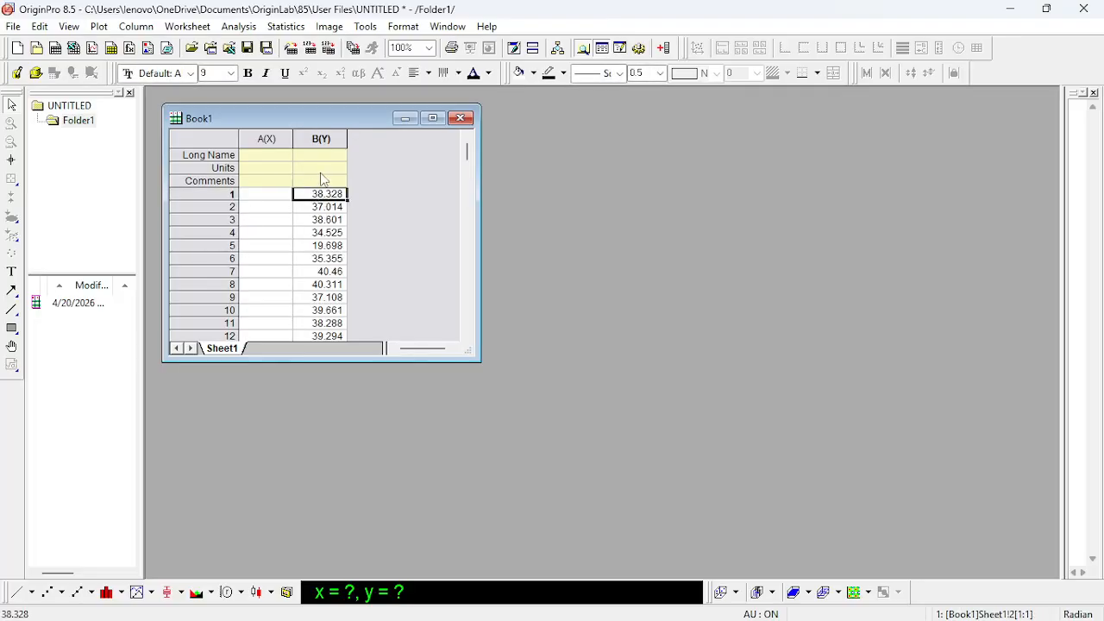
Step: Enter "Diameter" as the long name of column B(Y)
{"action": "left_click", "coordinate": [331, 157]}
{"action": "left_click", "coordinate": [330, 155]}
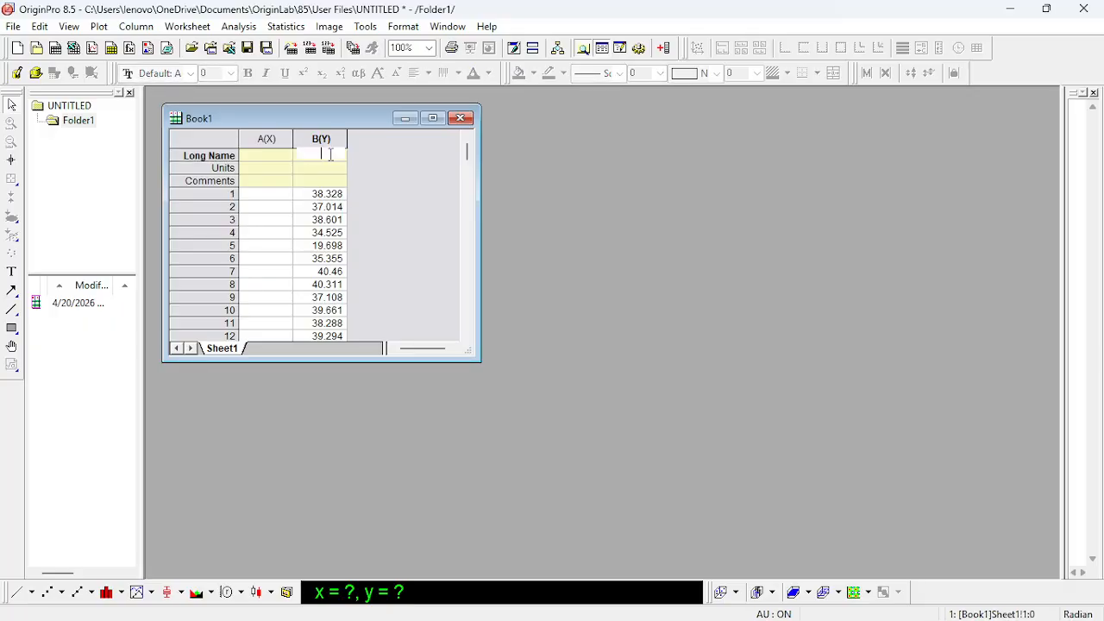
{"action": "type", "text": "Diameter"}
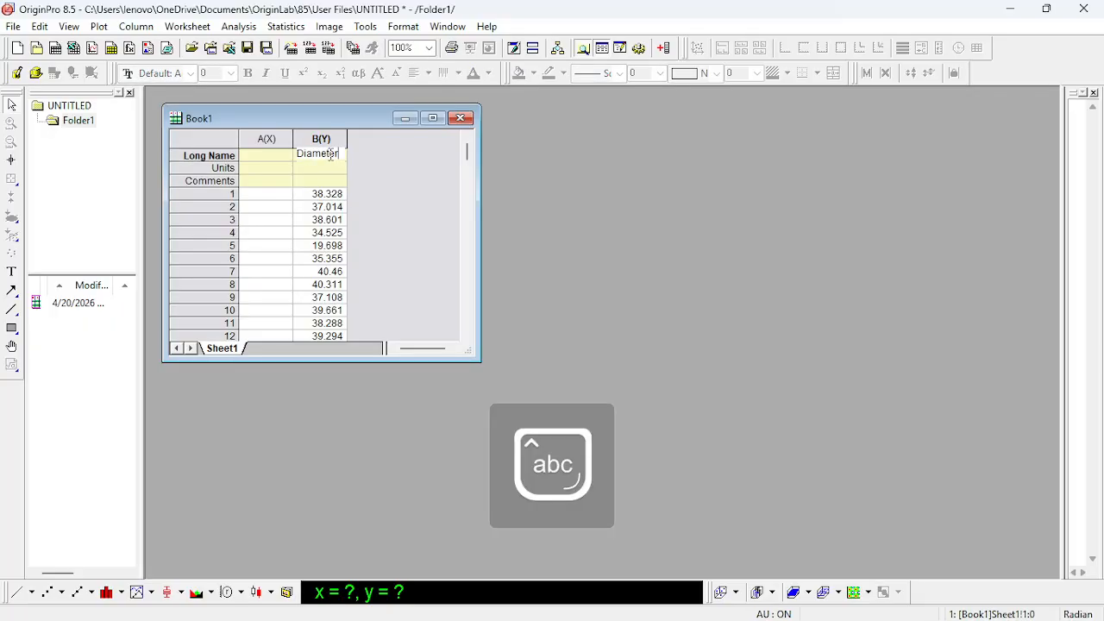
{"action": "key", "text": "Return"}
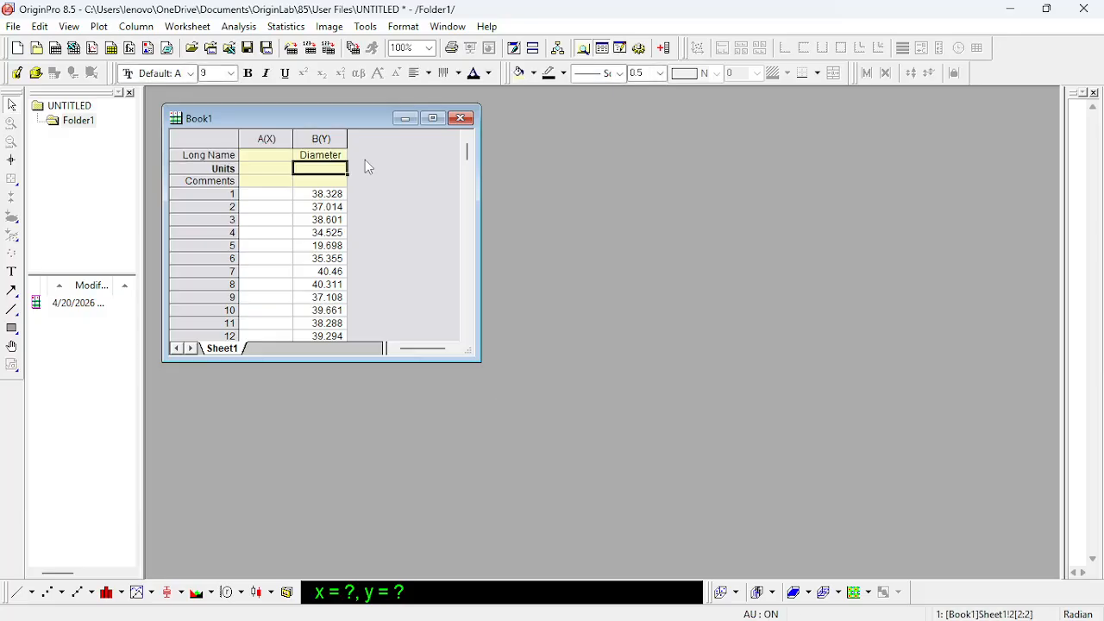
Step: Plot the Diameter column as a statistical histogram and place the graph window beside the Book1 worksheet
{"action": "left_click", "coordinate": [323, 140]}
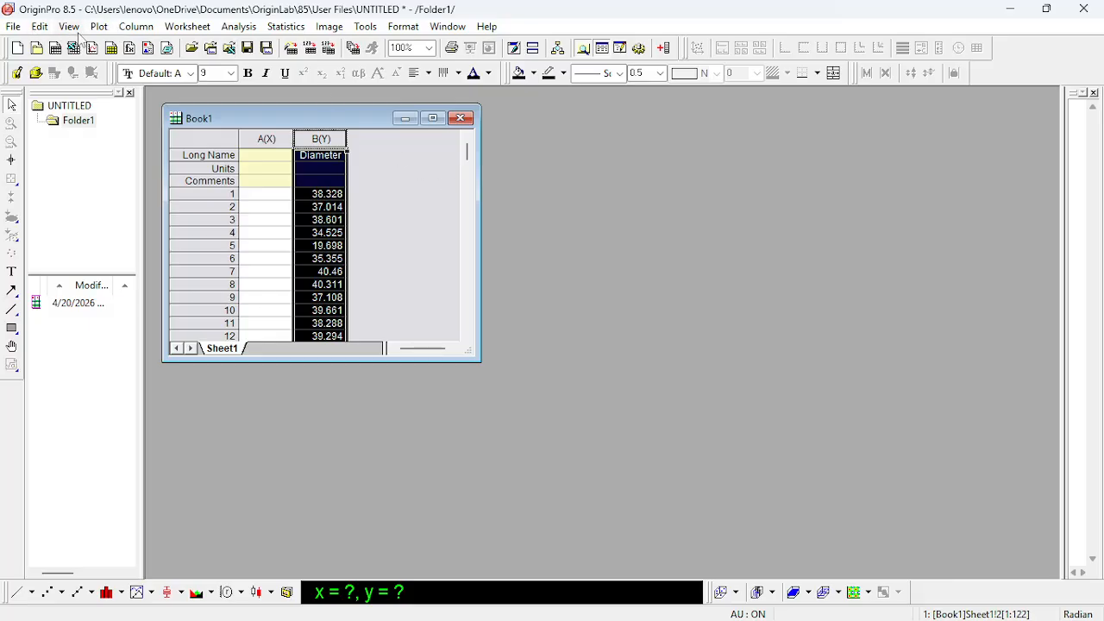
{"action": "left_click", "coordinate": [99, 27]}
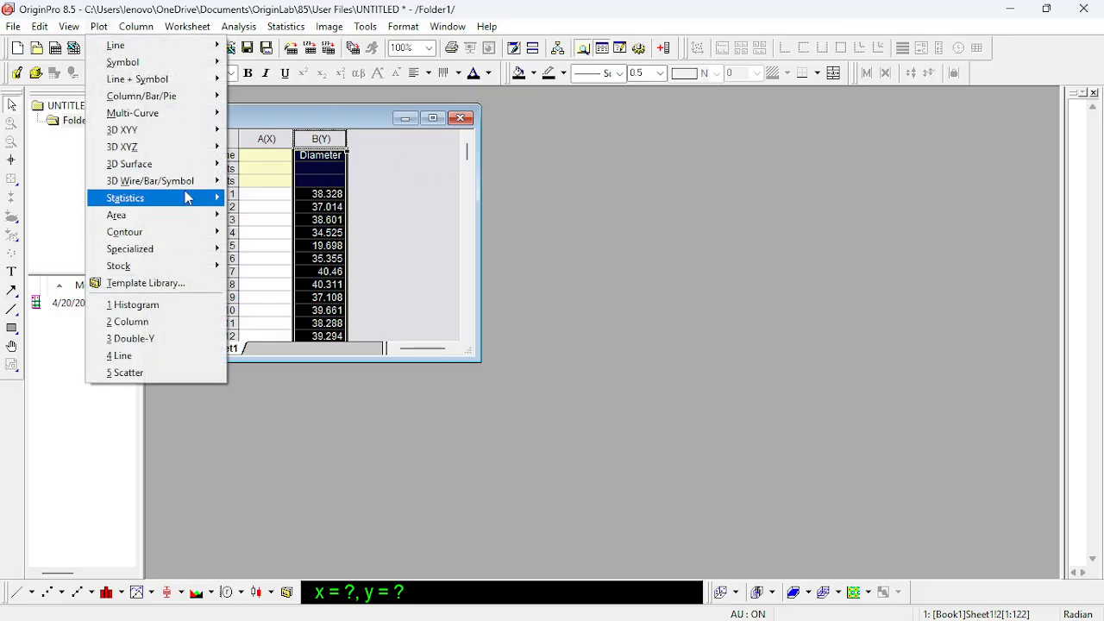
{"action": "mouse_move", "coordinate": [188, 199]}
{"action": "left_click", "coordinate": [257, 221]}
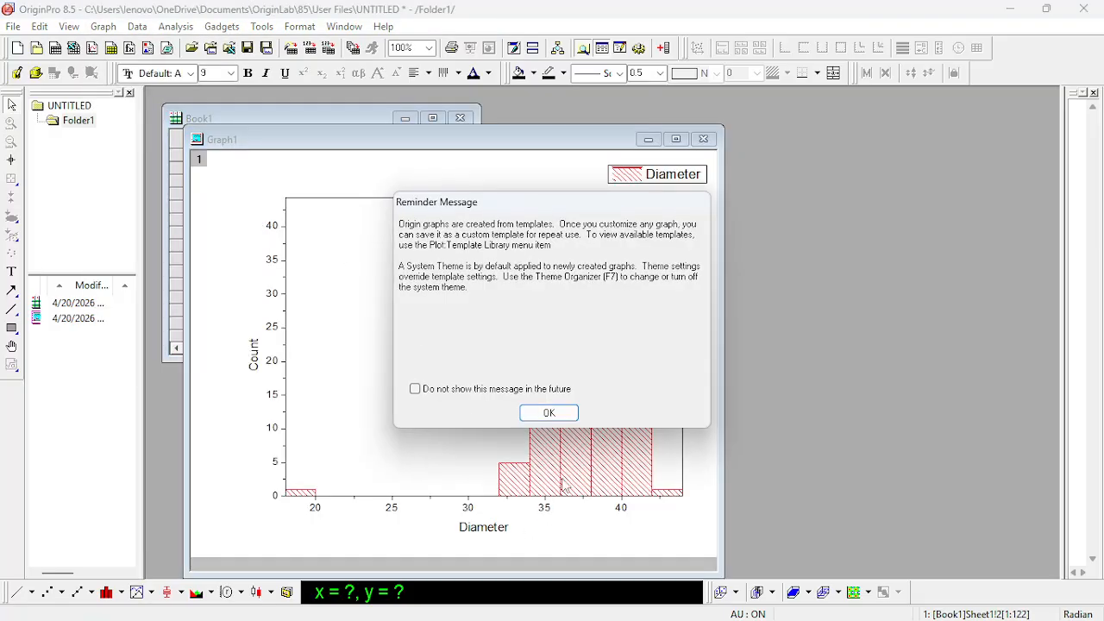
{"action": "left_click", "coordinate": [546, 413]}
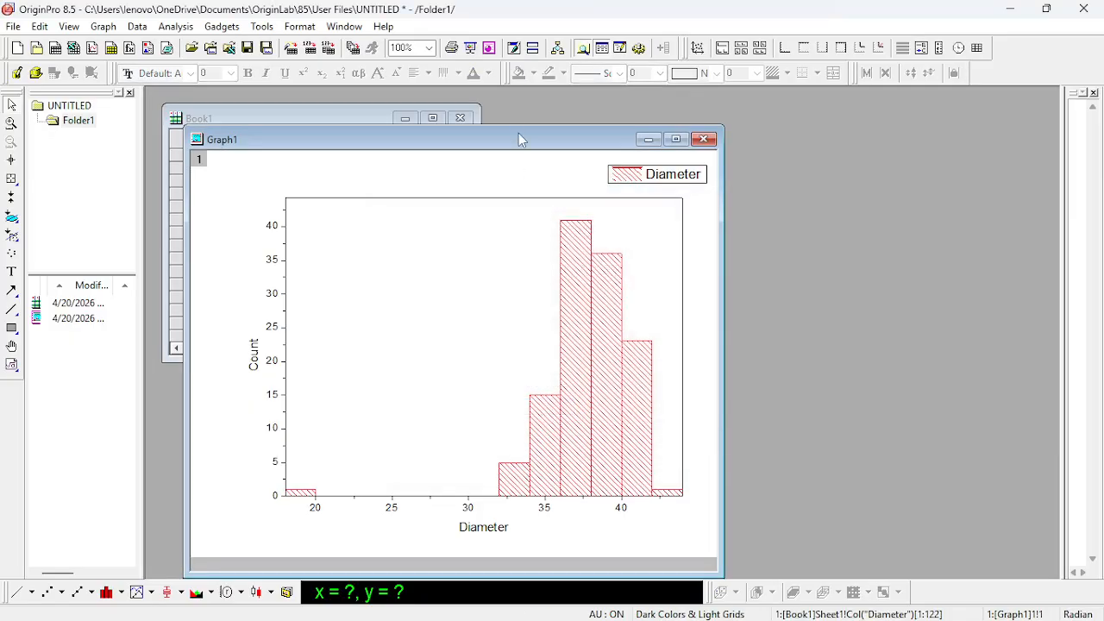
{"action": "left_click_drag", "start_coordinate": [520, 138], "coordinate": [825, 115]}
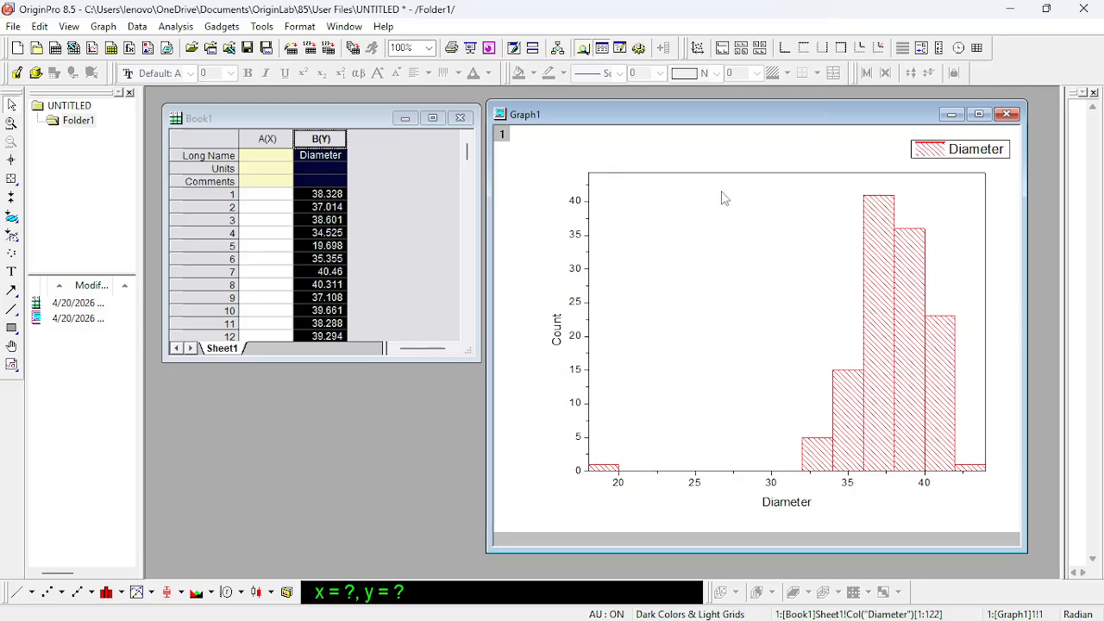
Step: Replace the histogram's vertical axis title with "Frekuensi"
{"action": "left_click", "coordinate": [558, 333]}
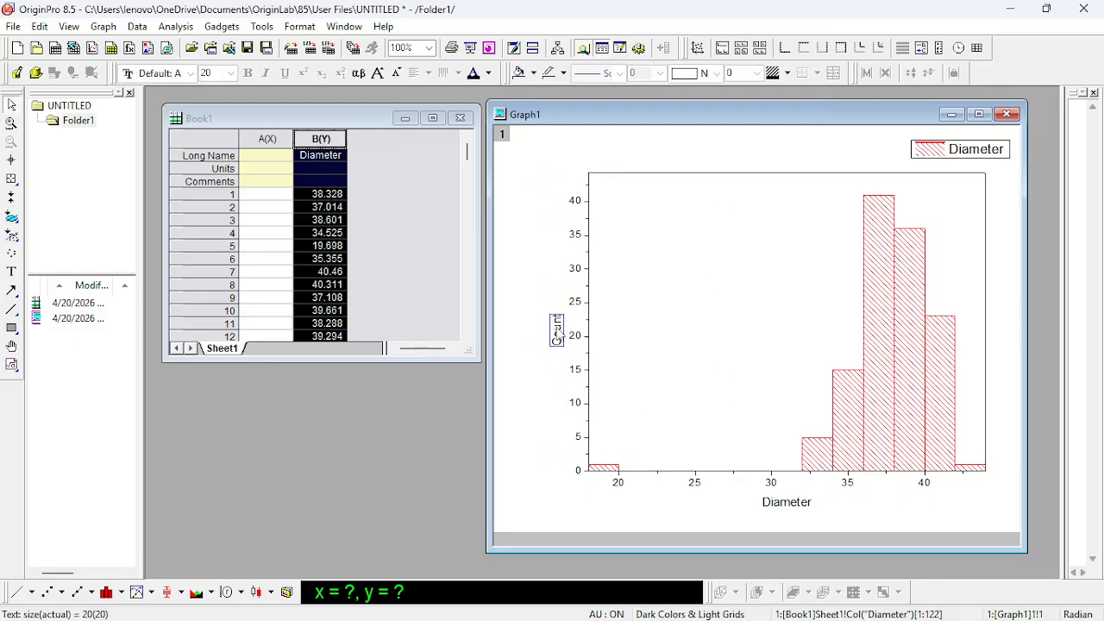
{"action": "key", "text": "Right"}
{"action": "key", "text": "BackSpace"}
{"action": "key", "text": "BackSpace"}
{"action": "key", "text": "BackSpace"}
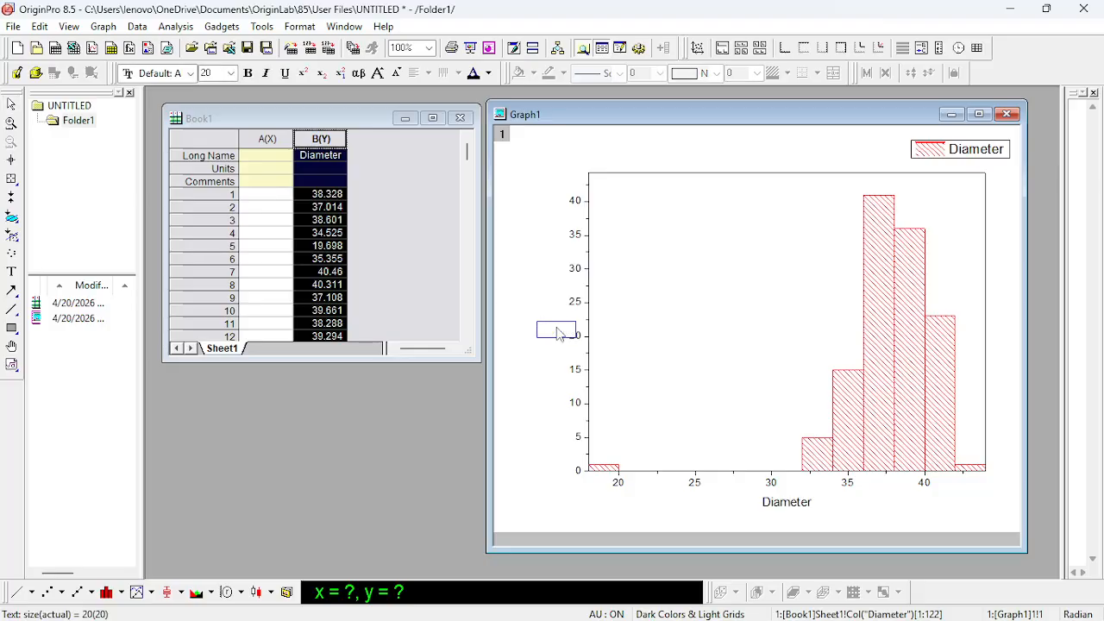
{"action": "key", "text": "Caps_Lock"}
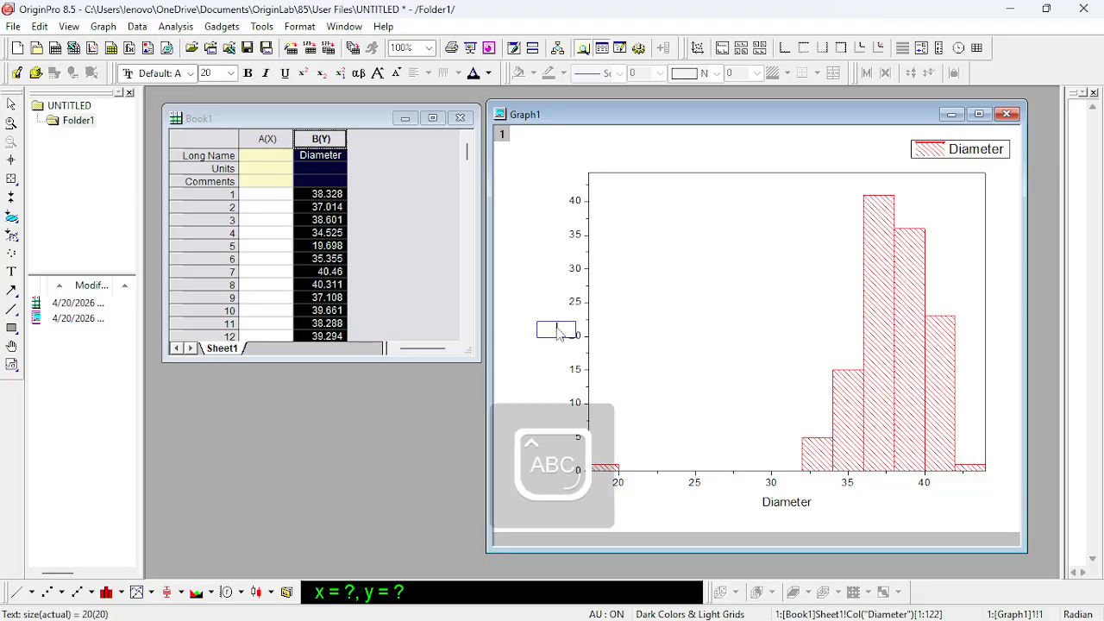
{"action": "type", "text": "F"}
{"action": "key", "text": "Caps_Lock"}
{"action": "type", "text": "reku"}
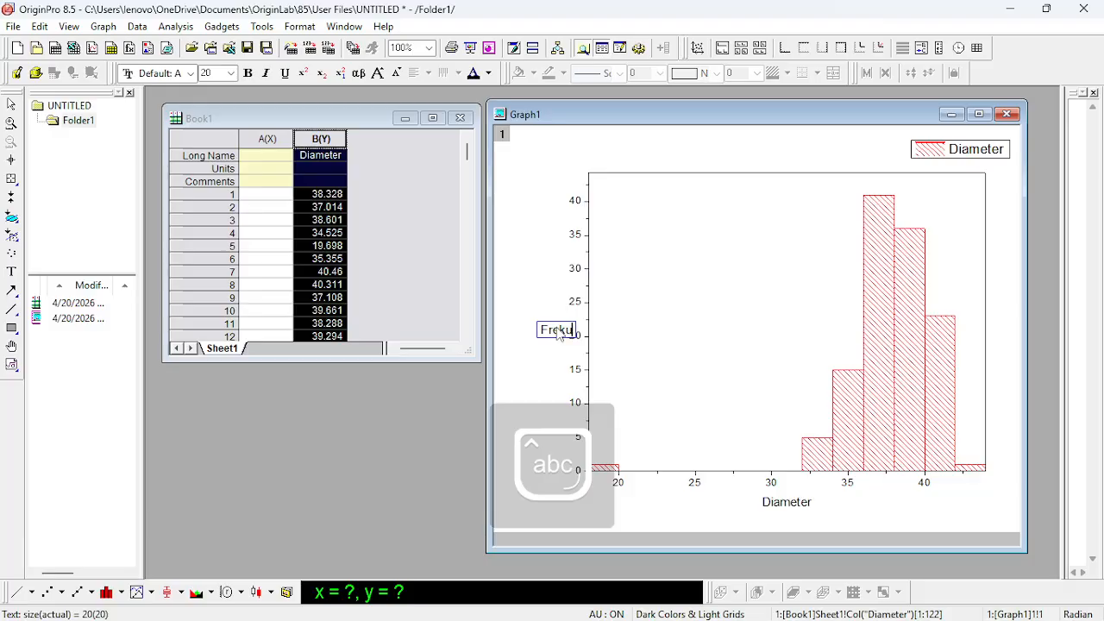
{"action": "type", "text": "ensi"}
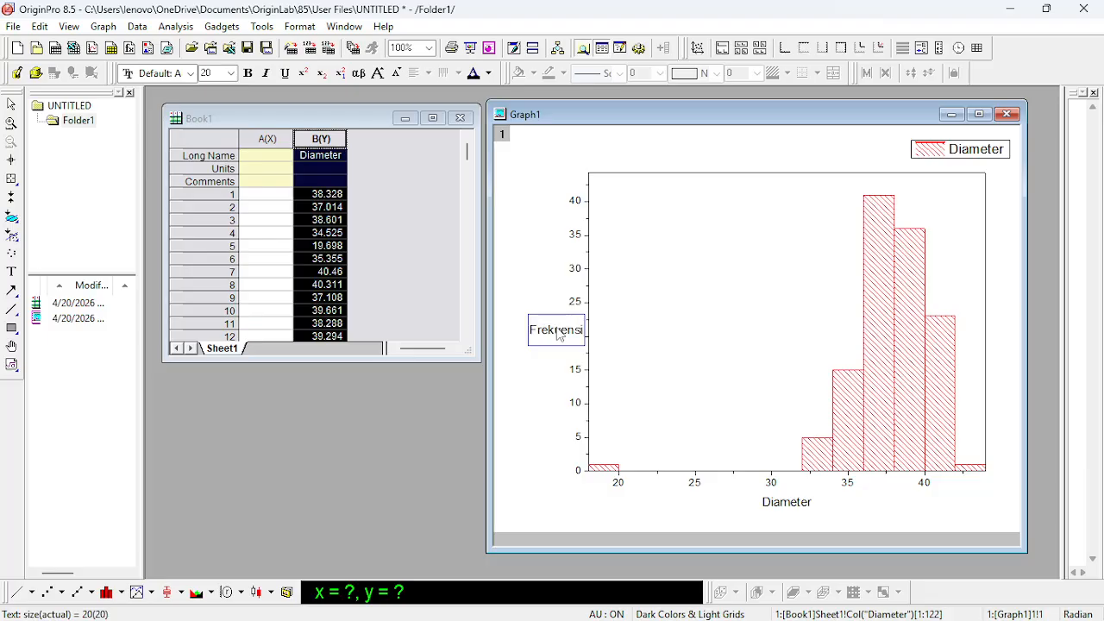
{"action": "left_click", "coordinate": [616, 287]}
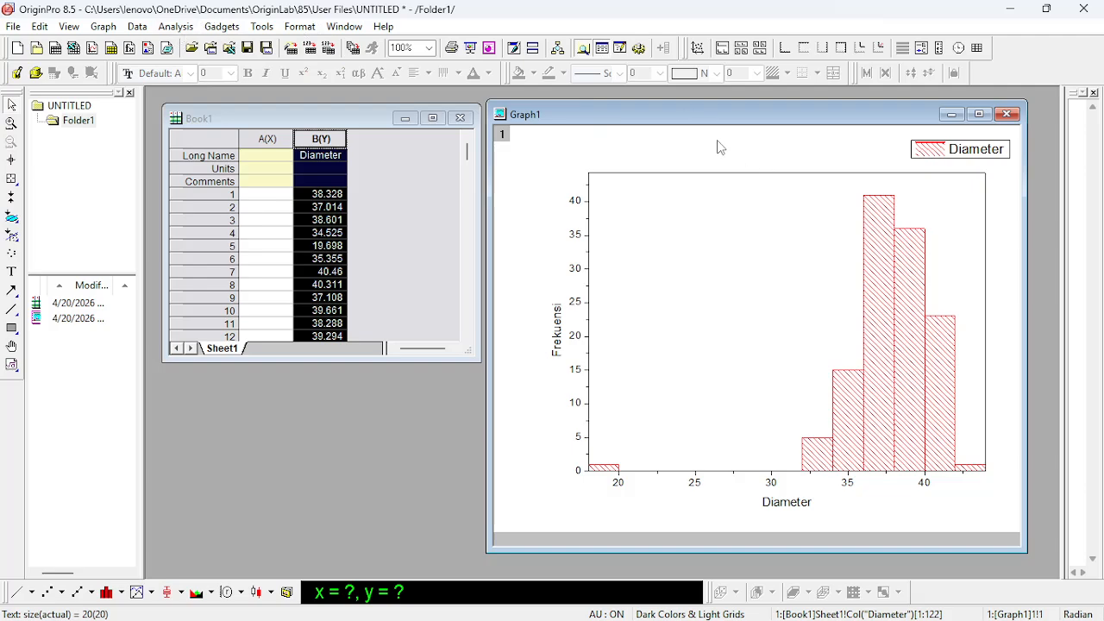
Step: Try to start a nonlinear curve fit on the maximized histogram graph, and restore the graph window beside the worksheet
{"action": "right_click", "coordinate": [642, 150]}
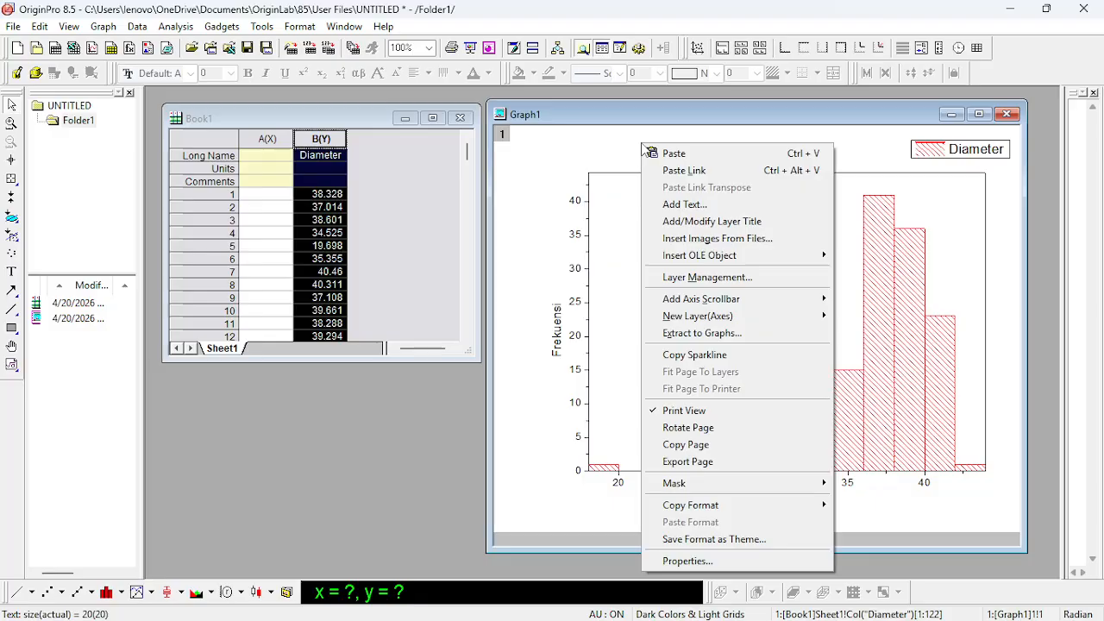
{"action": "left_click", "coordinate": [718, 118]}
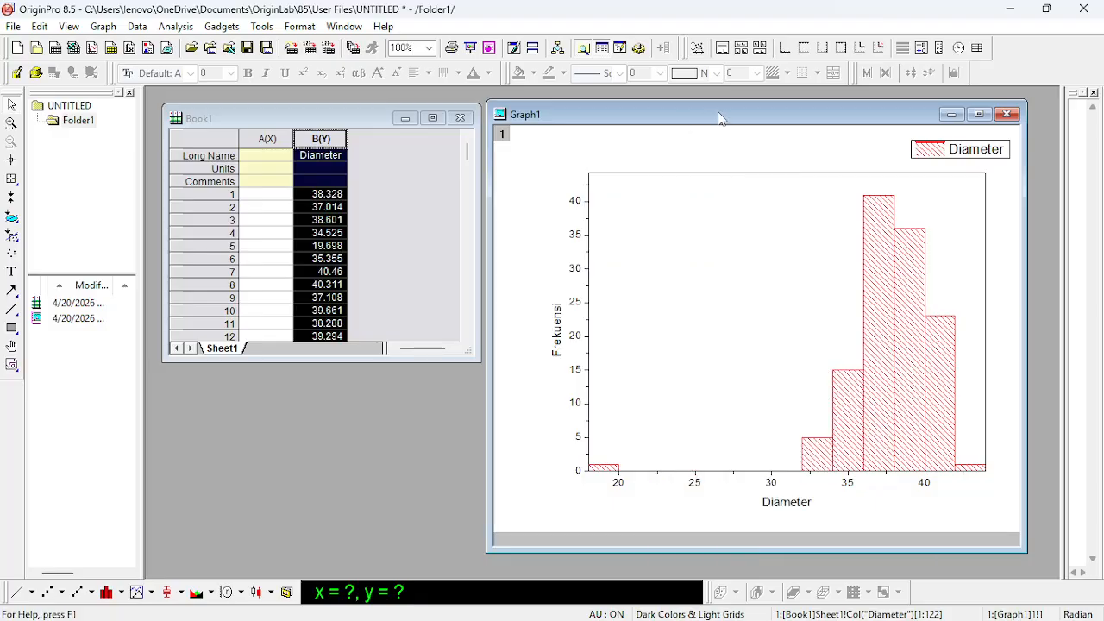
{"action": "left_click", "coordinate": [979, 115]}
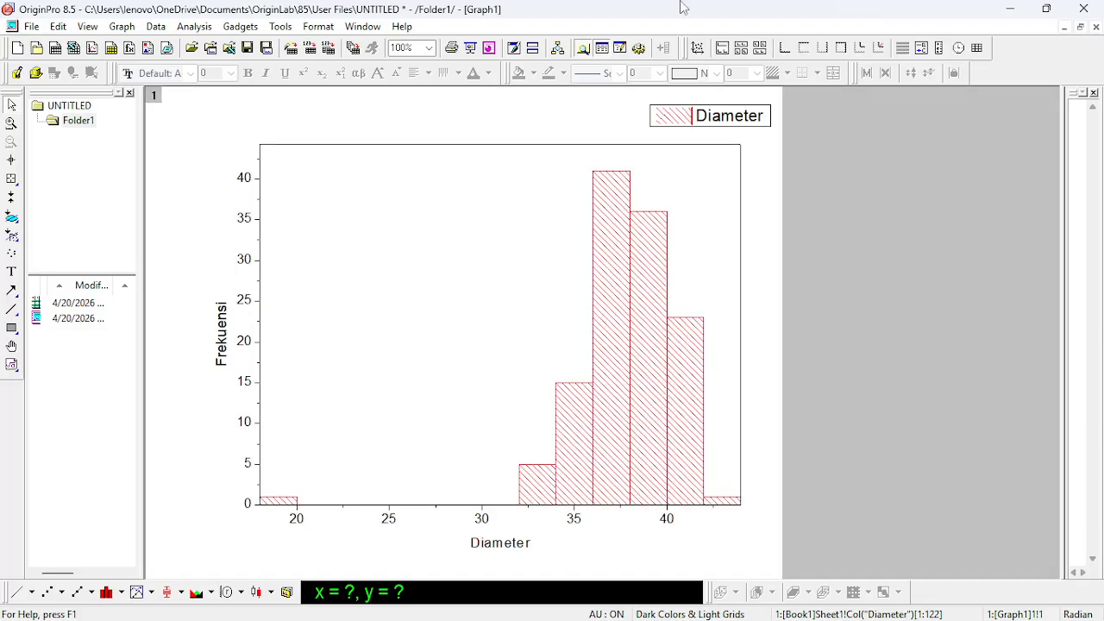
{"action": "left_click", "coordinate": [195, 31]}
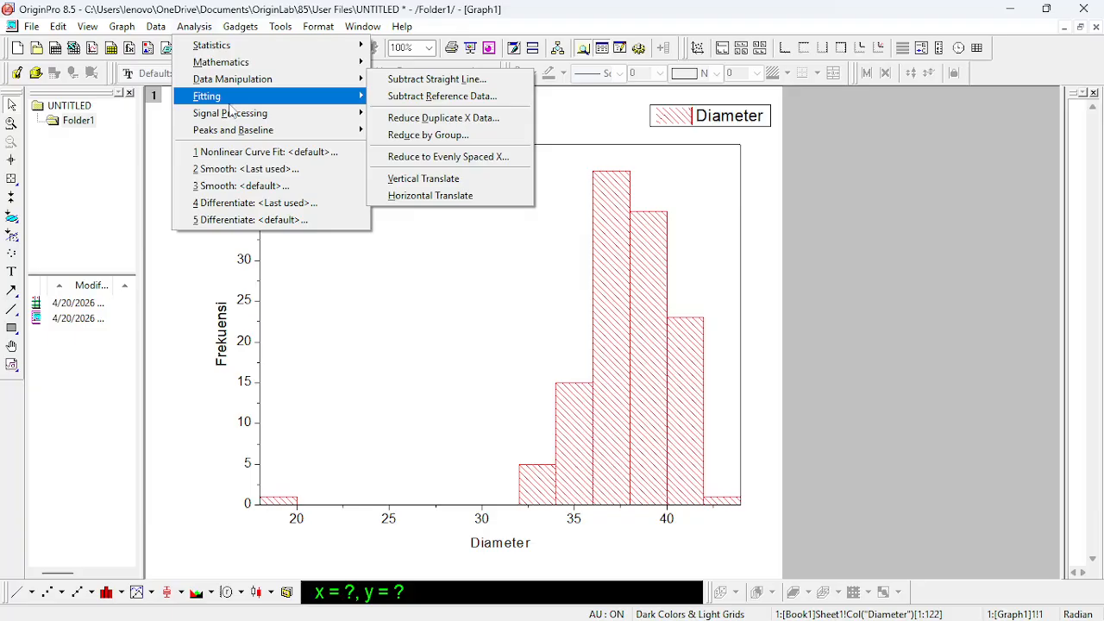
{"action": "mouse_move", "coordinate": [308, 111]}
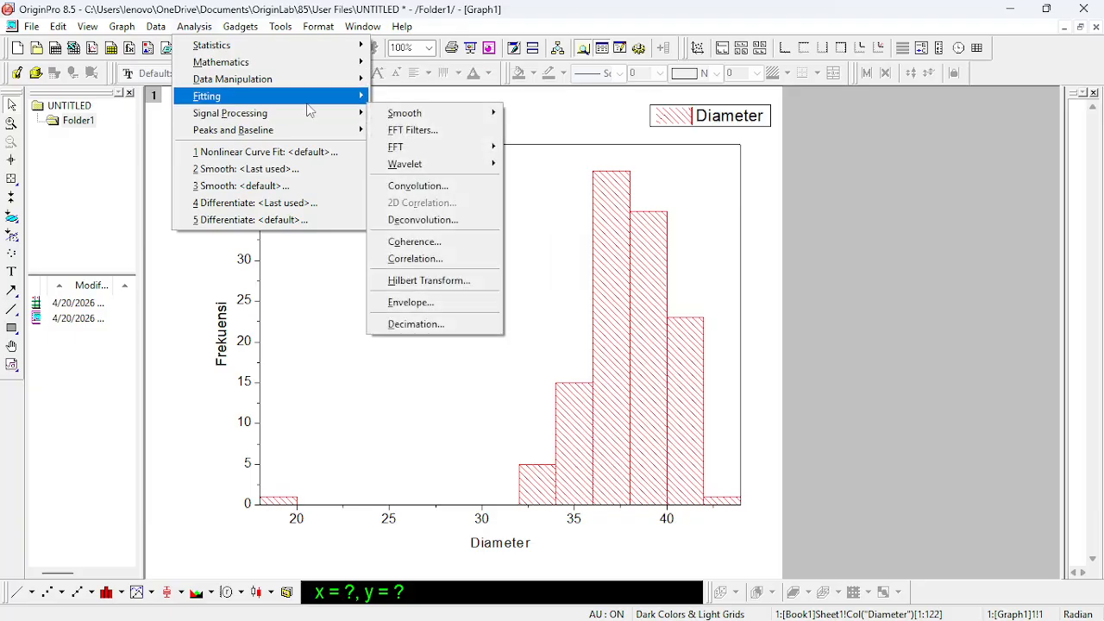
{"action": "mouse_move", "coordinate": [457, 157]}
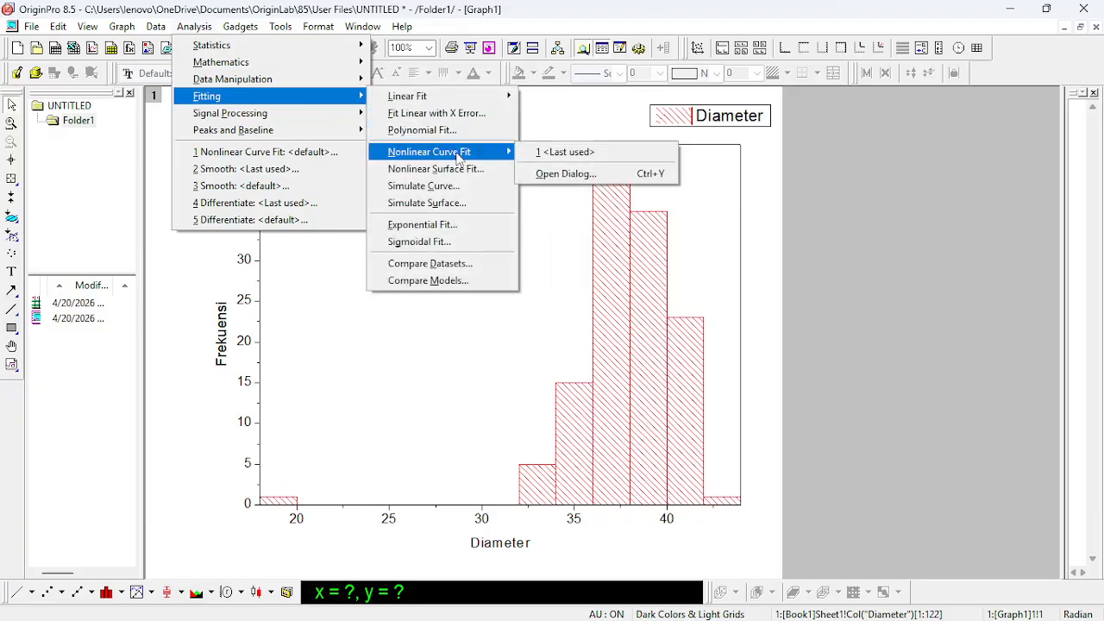
{"action": "left_click", "coordinate": [593, 173]}
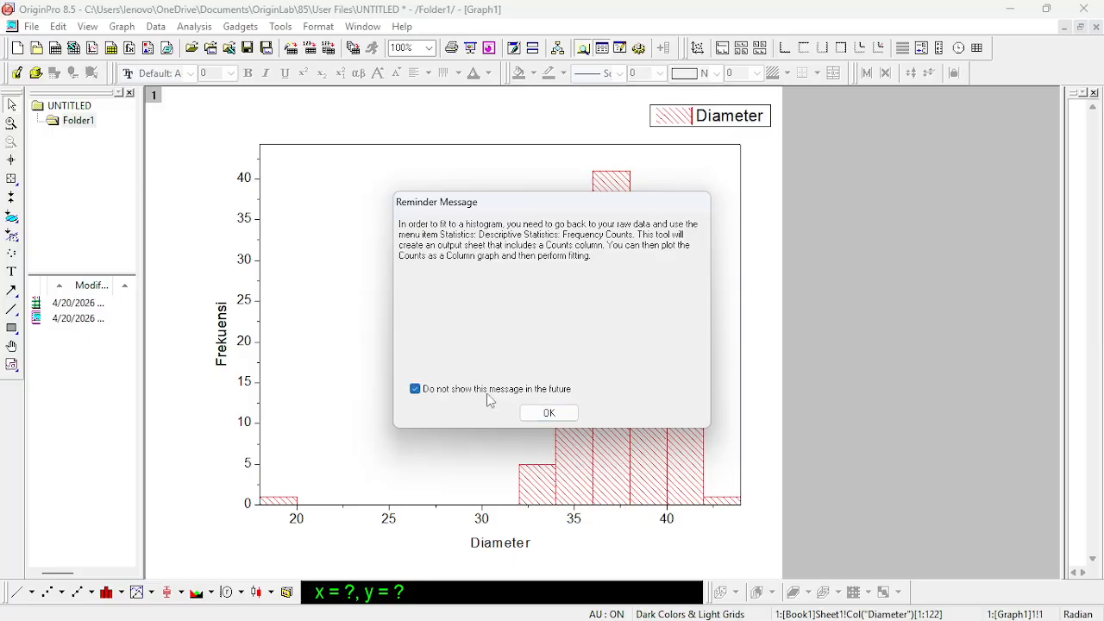
{"action": "left_click", "coordinate": [549, 413]}
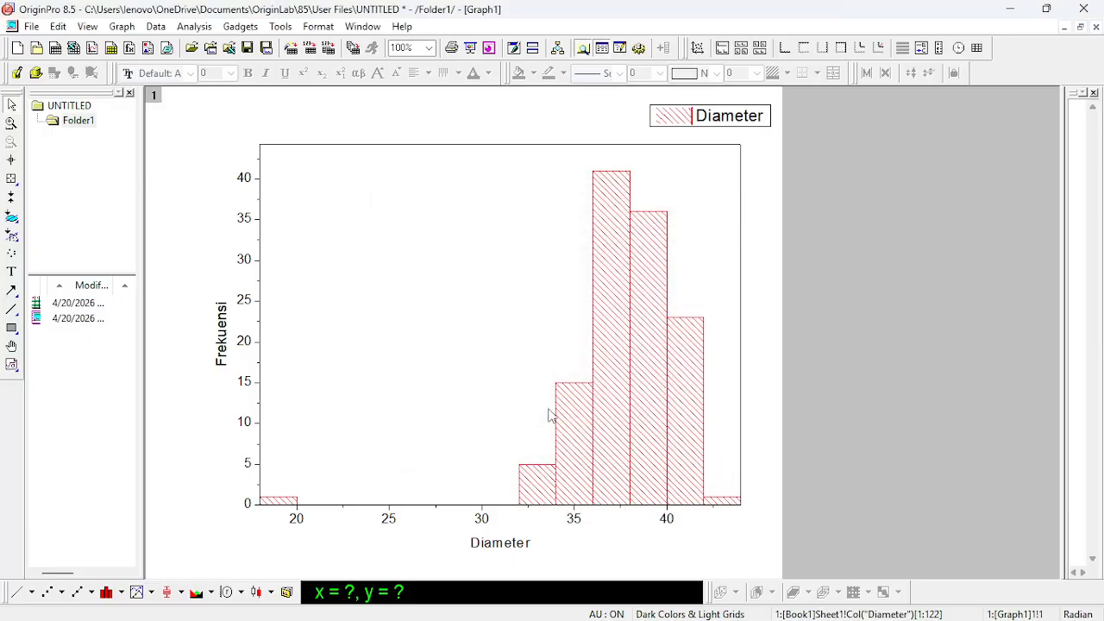
{"action": "left_click", "coordinate": [1079, 27]}
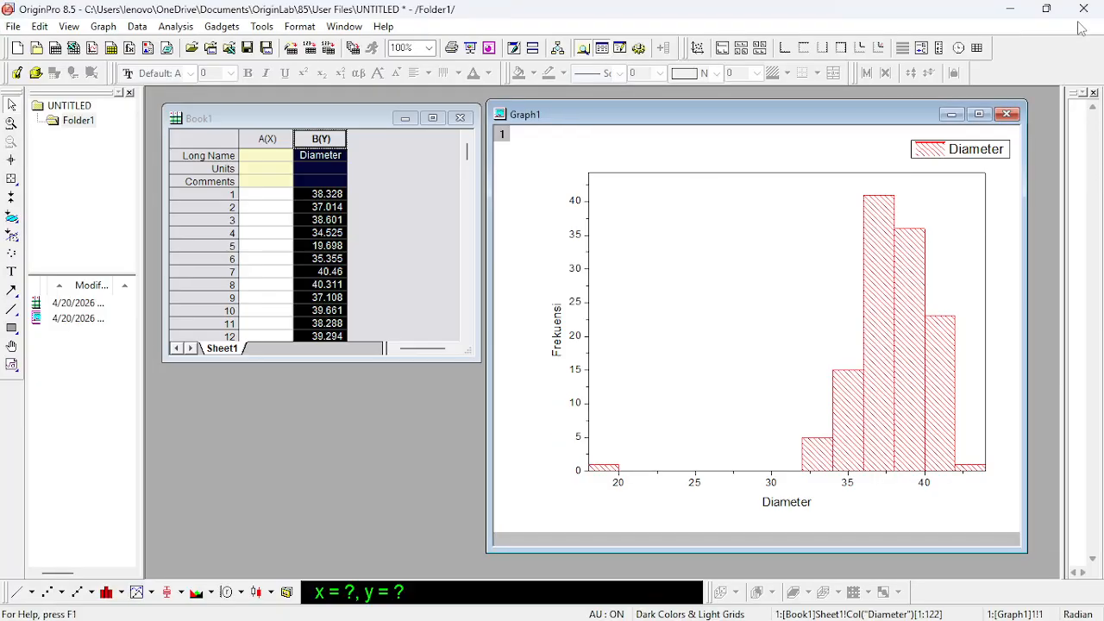
Step: Open the nonlinear curve fitting dialog for the Diameter column of Book1
{"action": "left_click", "coordinate": [324, 143]}
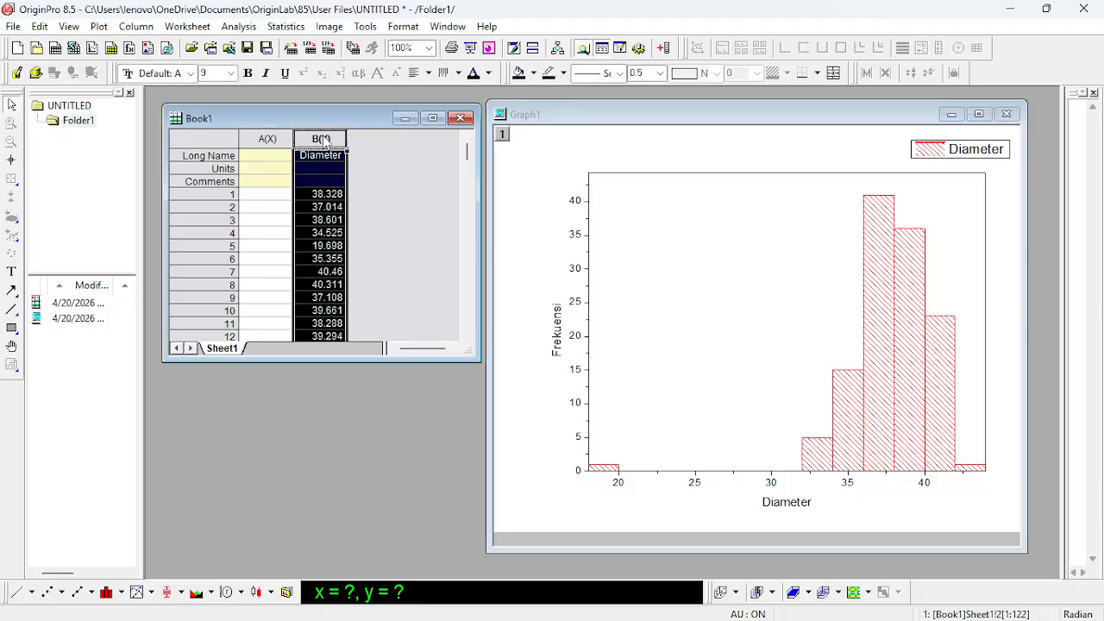
{"action": "left_click", "coordinate": [260, 27]}
{"action": "left_click", "coordinate": [277, 28]}
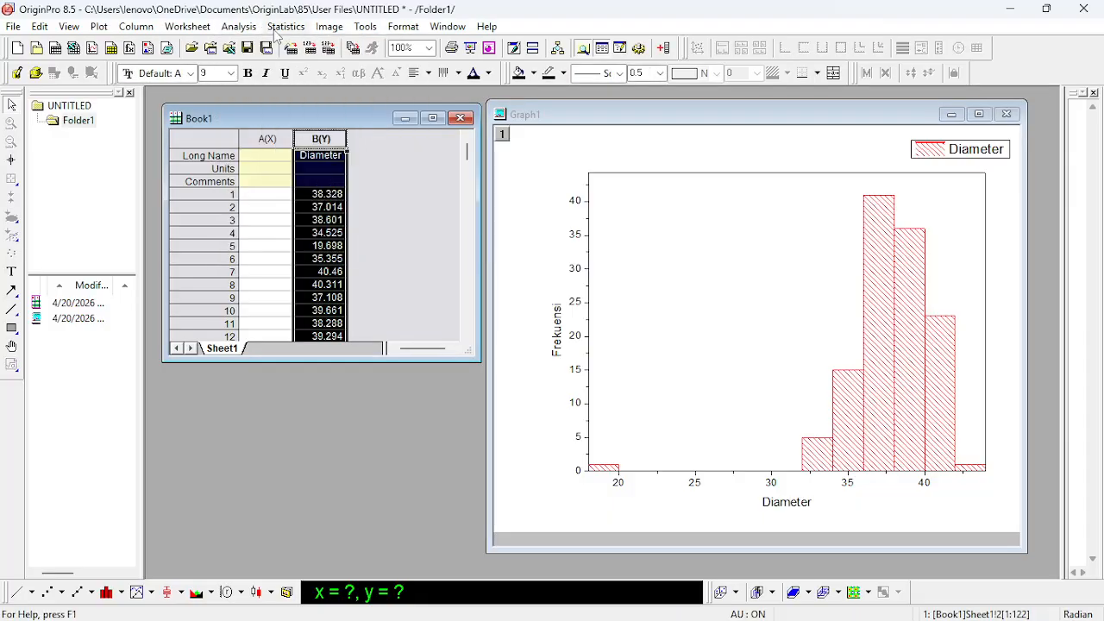
{"action": "left_click", "coordinate": [277, 28]}
{"action": "left_click", "coordinate": [255, 31]}
{"action": "left_click", "coordinate": [245, 30]}
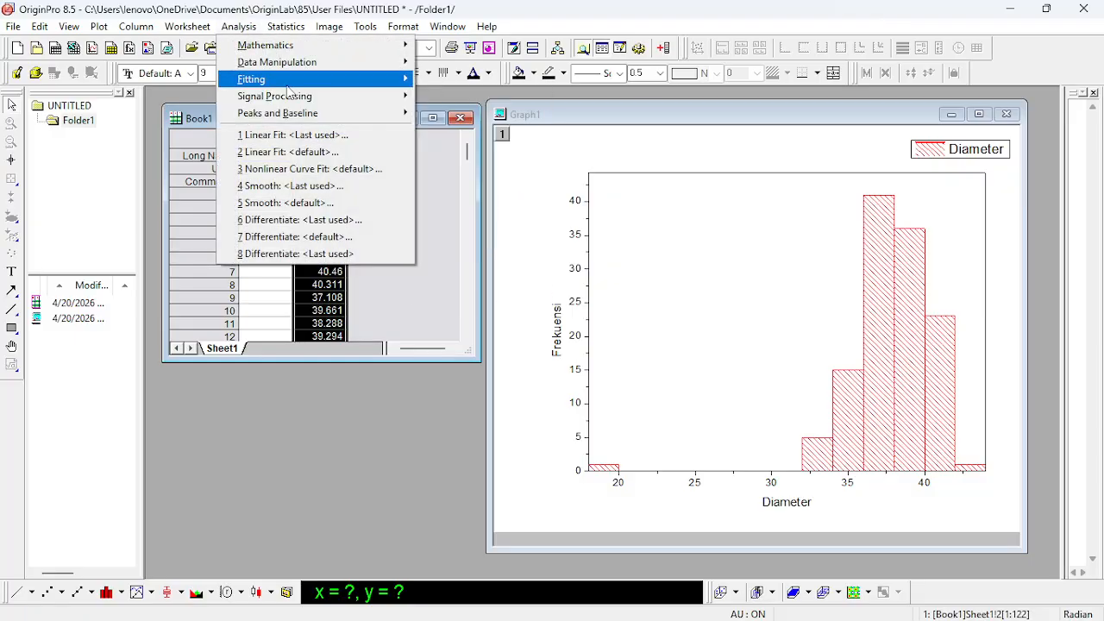
{"action": "mouse_move", "coordinate": [259, 80]}
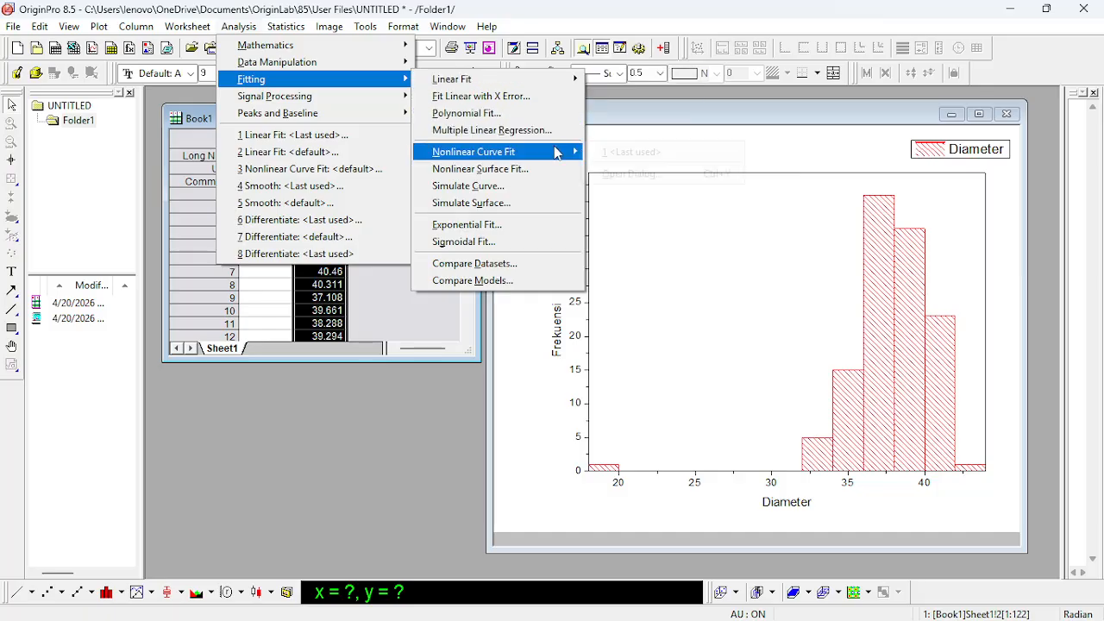
{"action": "mouse_move", "coordinate": [556, 152]}
{"action": "left_click", "coordinate": [629, 177]}
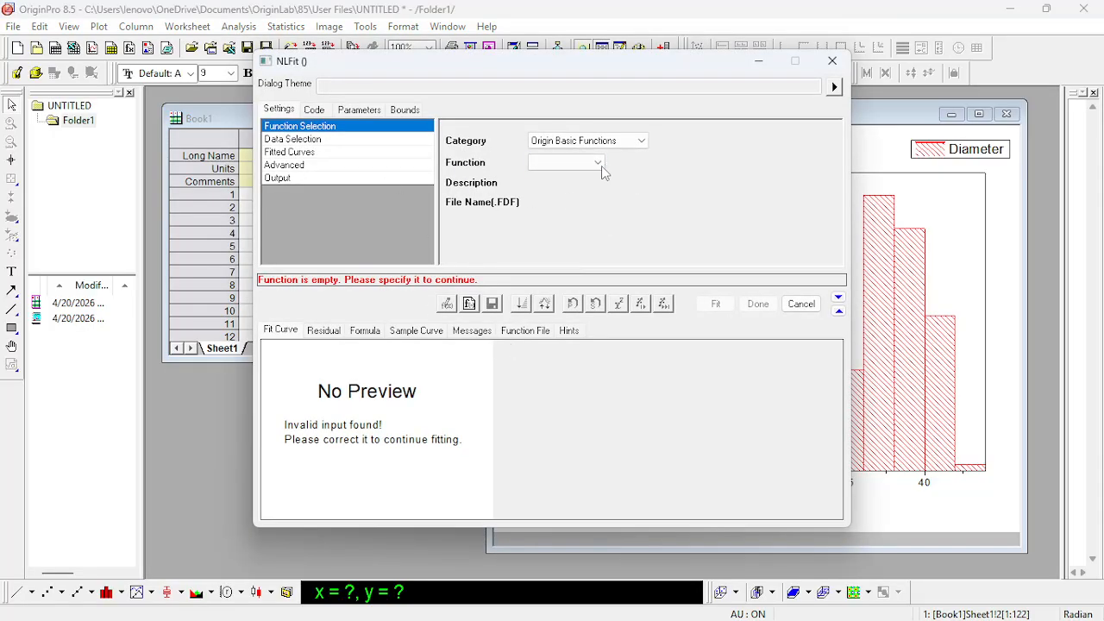
Step: Run the nonlinear fit with the Gauss function from Origin Basic Functions and switch to its report sheet
{"action": "left_click", "coordinate": [595, 164]}
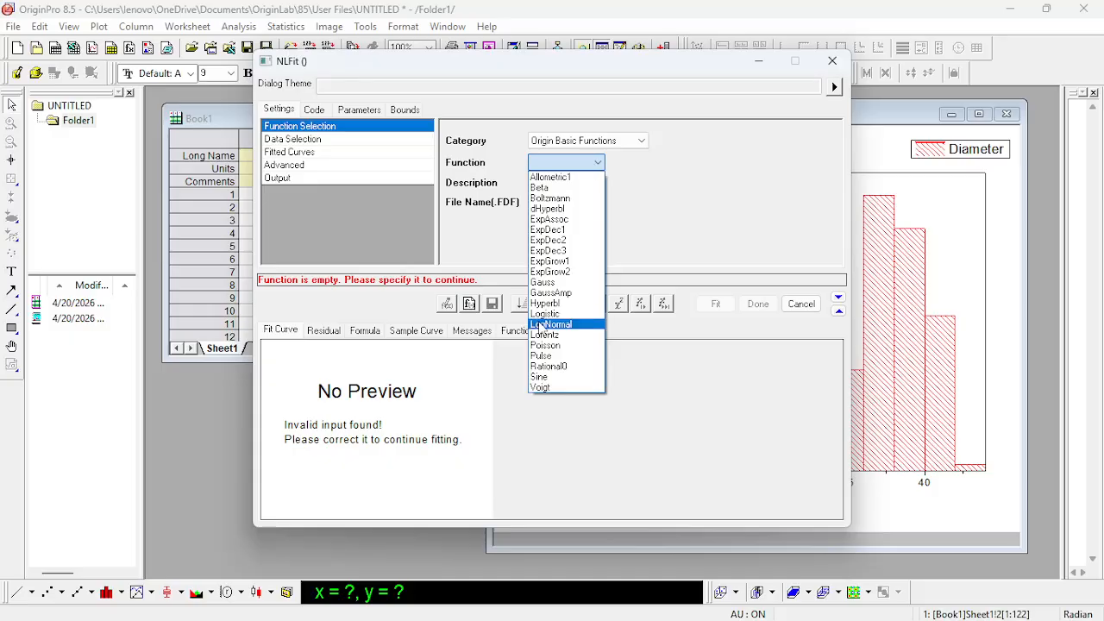
{"action": "left_click", "coordinate": [544, 282]}
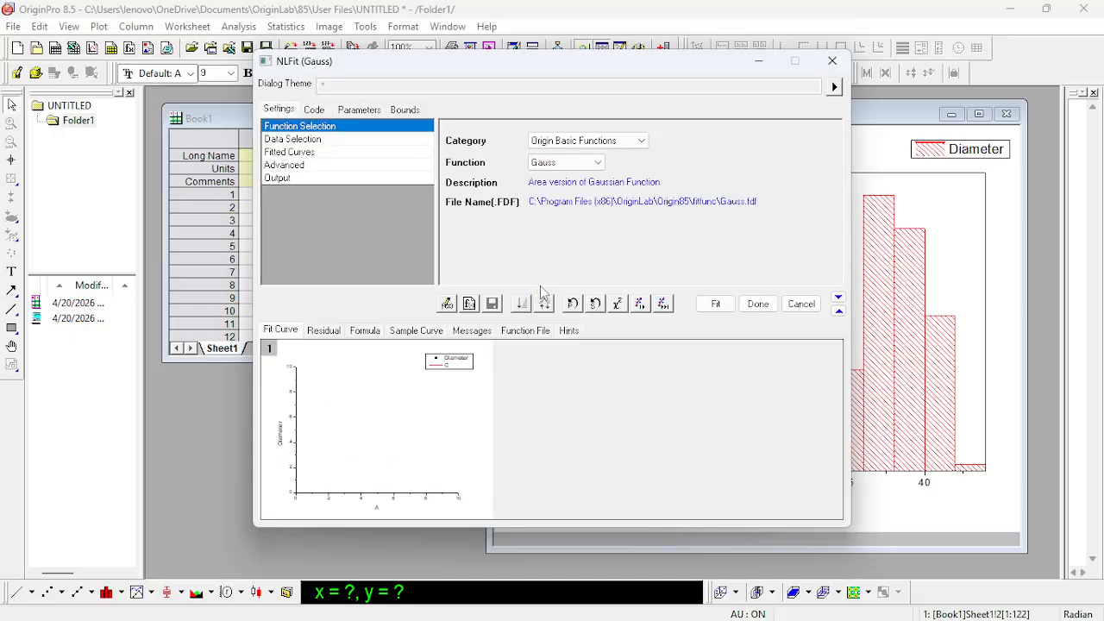
{"action": "left_click", "coordinate": [758, 303]}
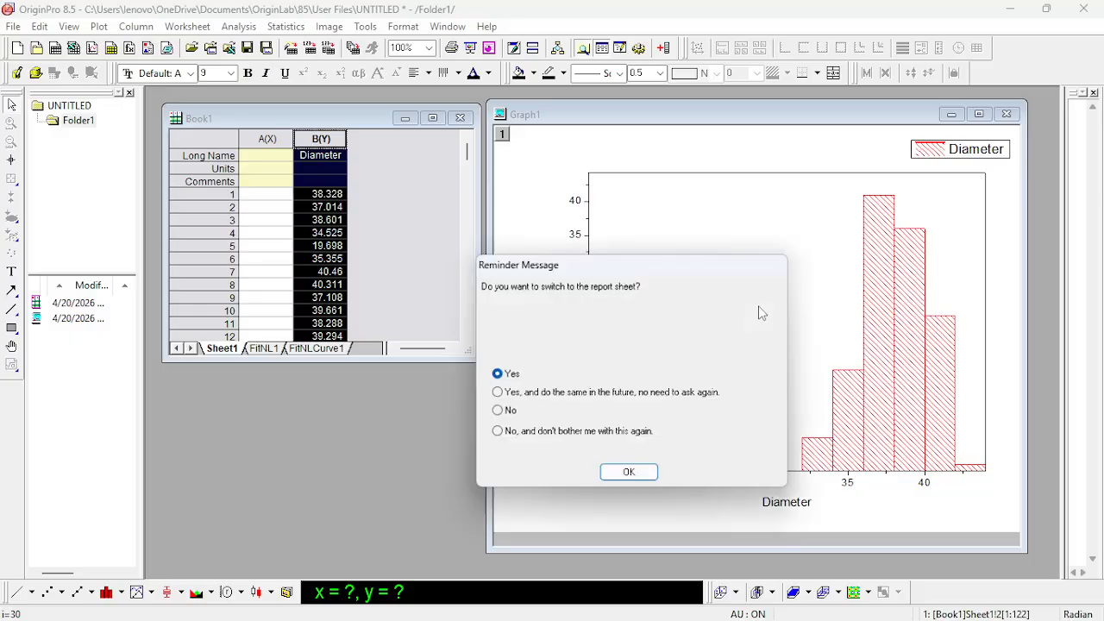
{"action": "left_click", "coordinate": [631, 473]}
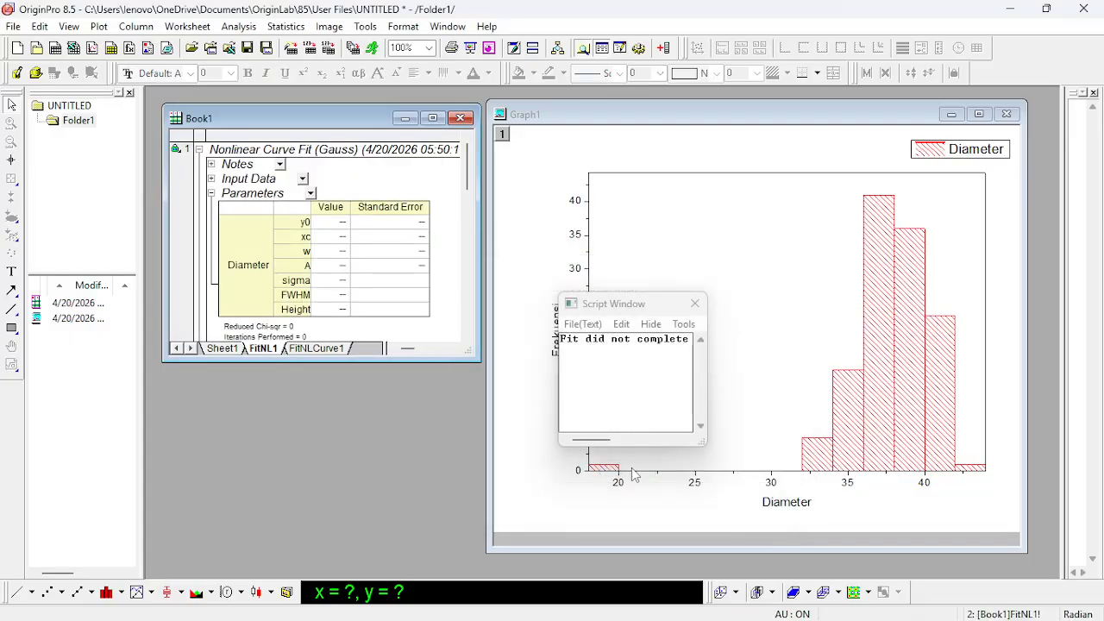
Step: Examine the parameters, statistics, summary and ANOVA sections of the Gauss fit report
{"action": "scroll", "coordinate": [413, 207], "scroll_direction": "down", "scroll_amount": 4}
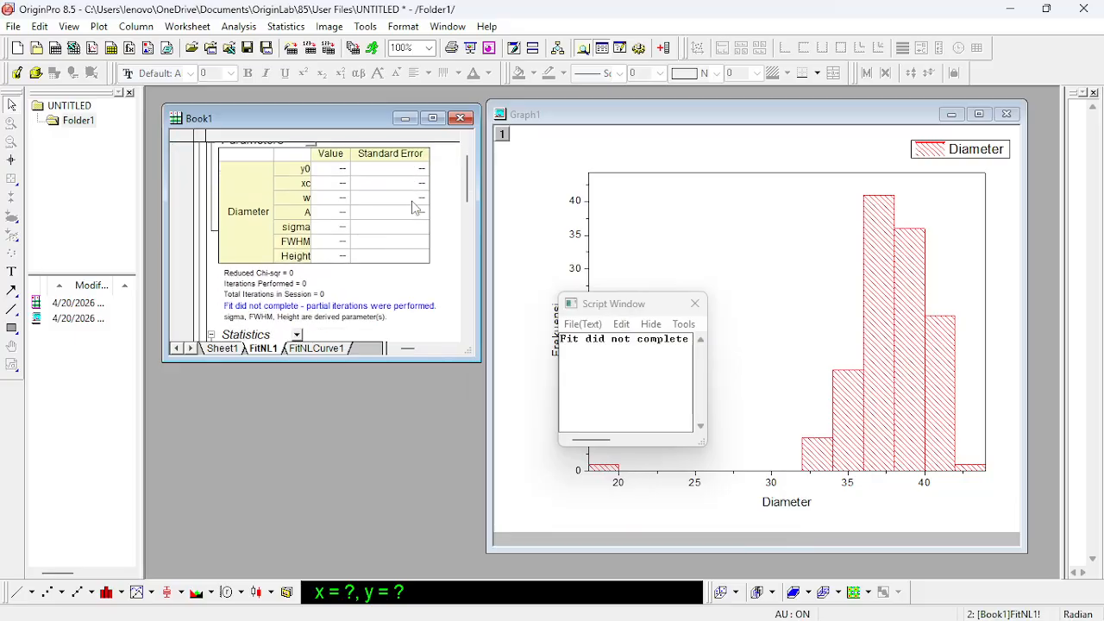
{"action": "scroll", "coordinate": [412, 207], "scroll_direction": "down", "scroll_amount": 6}
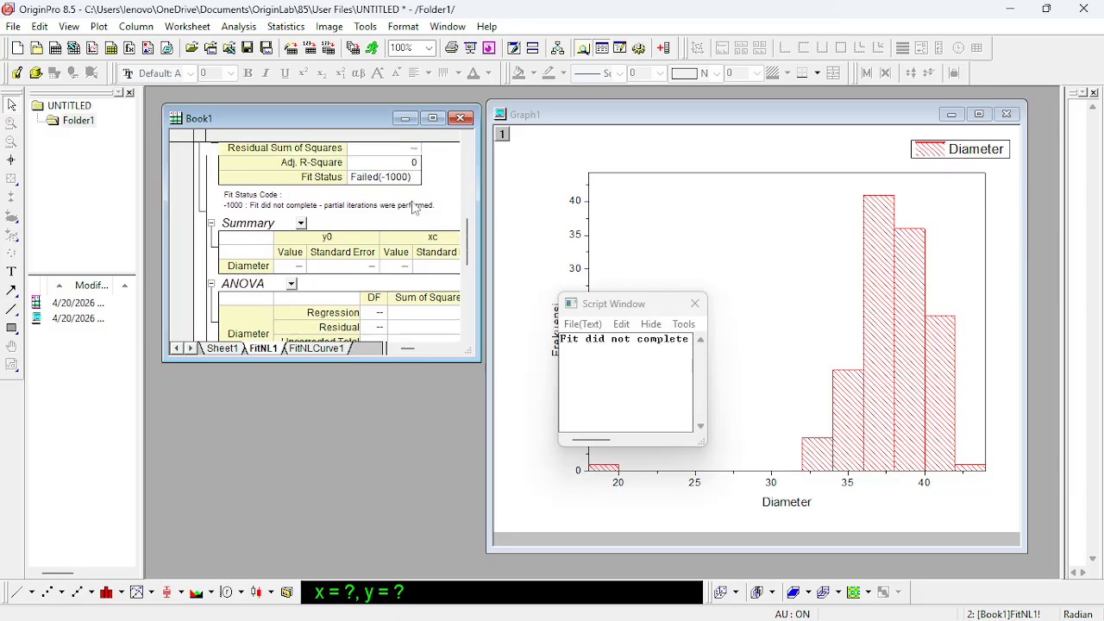
{"action": "scroll", "coordinate": [412, 207], "scroll_direction": "up", "scroll_amount": 3}
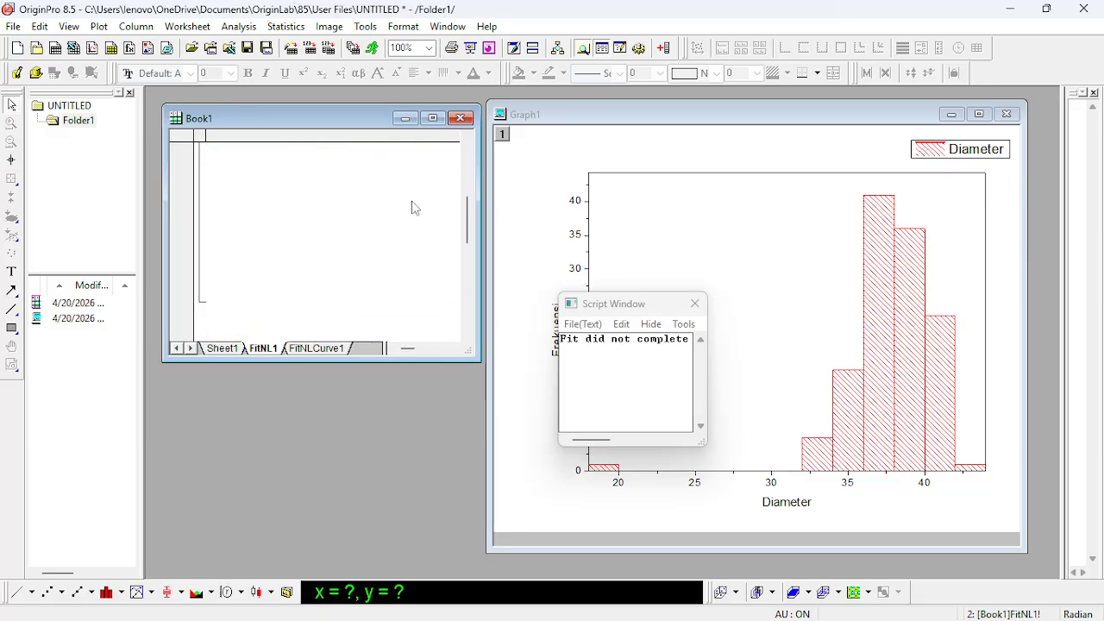
{"action": "scroll", "coordinate": [414, 208], "scroll_direction": "up", "scroll_amount": 1}
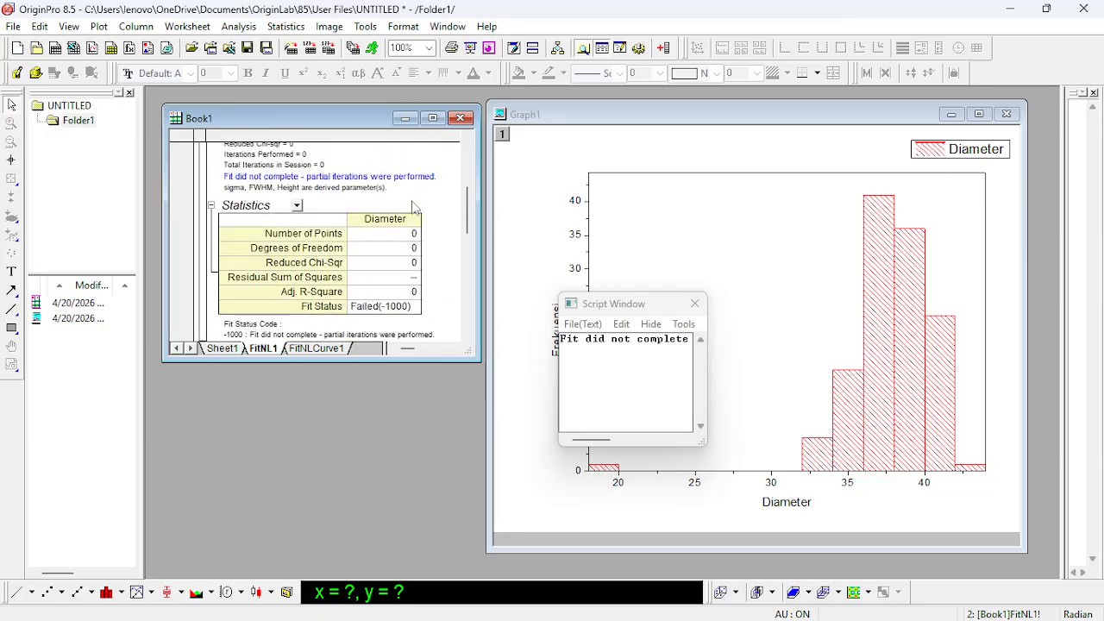
{"action": "scroll", "coordinate": [412, 207], "scroll_direction": "up", "scroll_amount": 3}
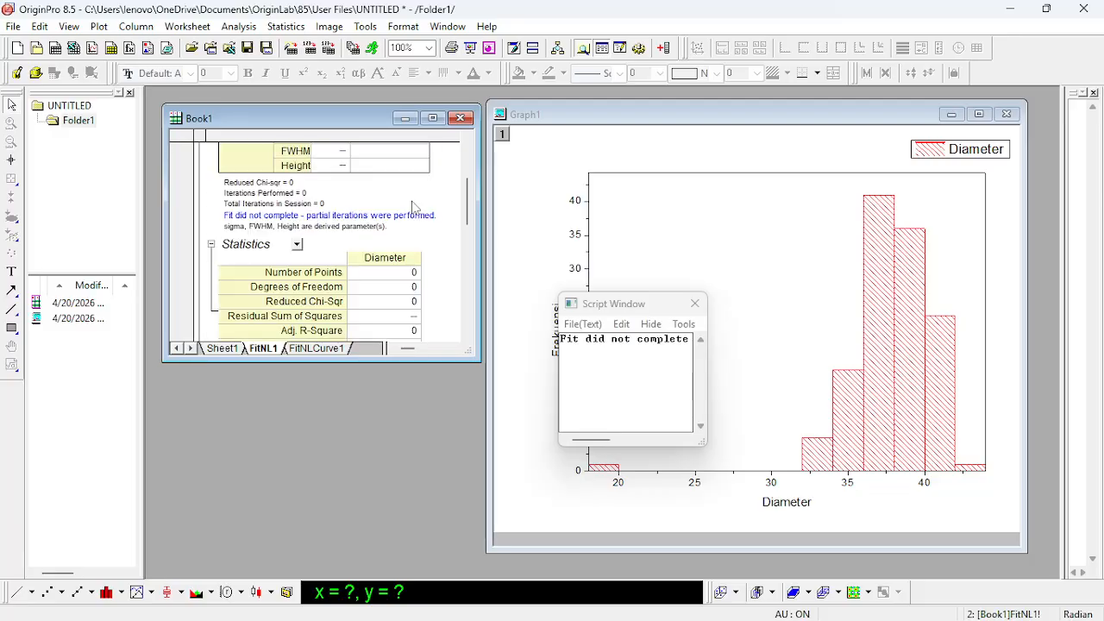
{"action": "scroll", "coordinate": [412, 207], "scroll_direction": "up", "scroll_amount": 2}
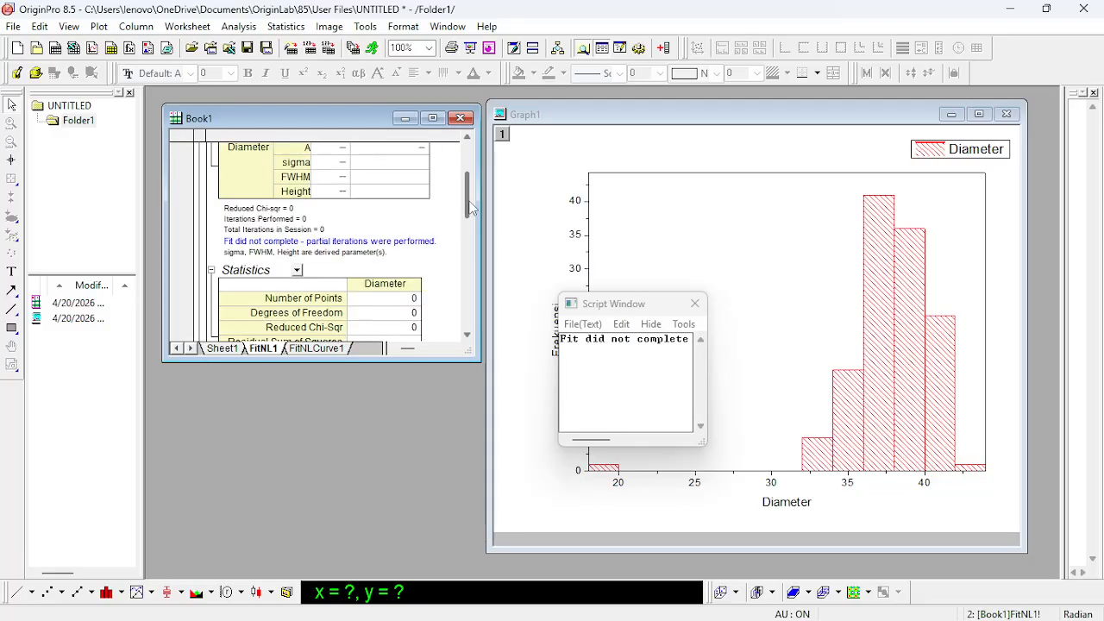
{"action": "left_click_drag", "start_coordinate": [469, 202], "coordinate": [473, 147]}
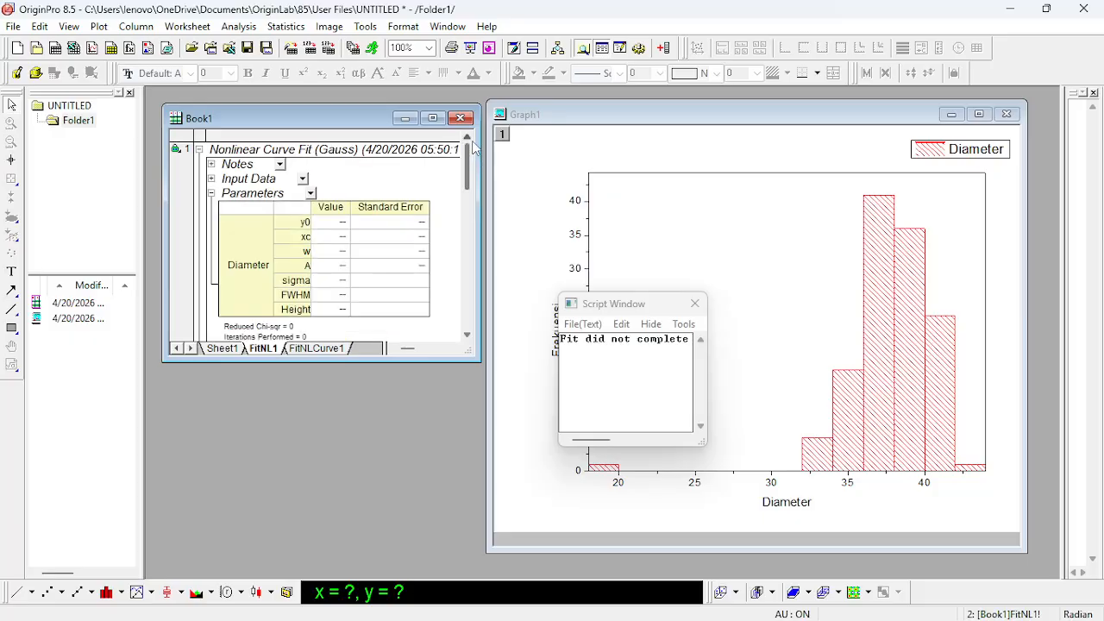
Step: Check the FitNLCurve1 and FitNL1 sheets against the source data, return to Sheet1 and close the Script Window
{"action": "left_click", "coordinate": [223, 349]}
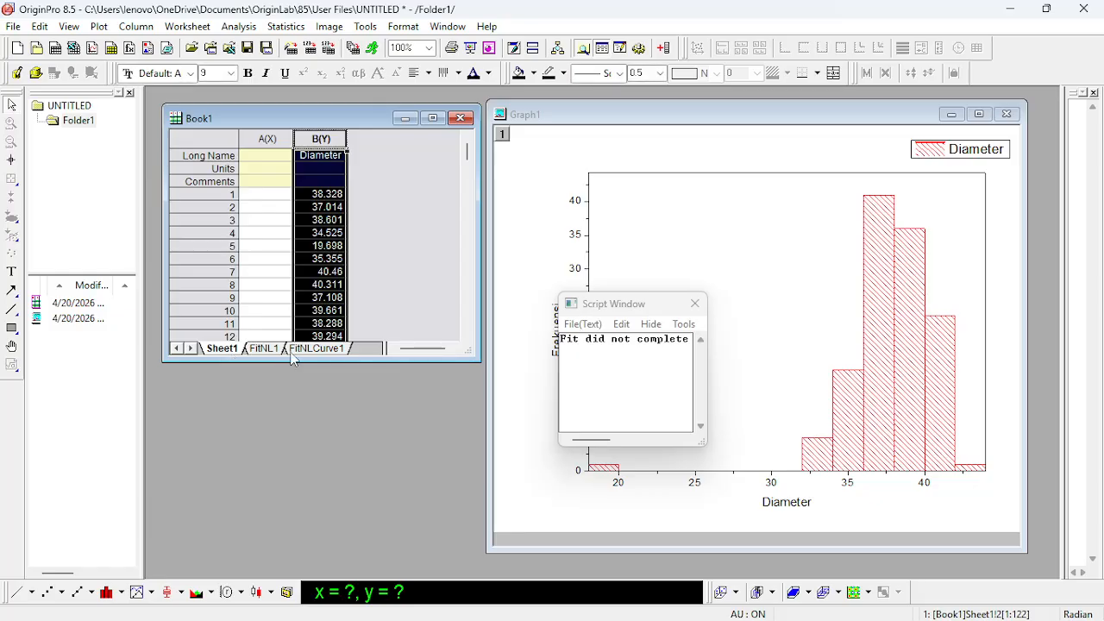
{"action": "left_click", "coordinate": [300, 350]}
{"action": "left_click", "coordinate": [229, 347]}
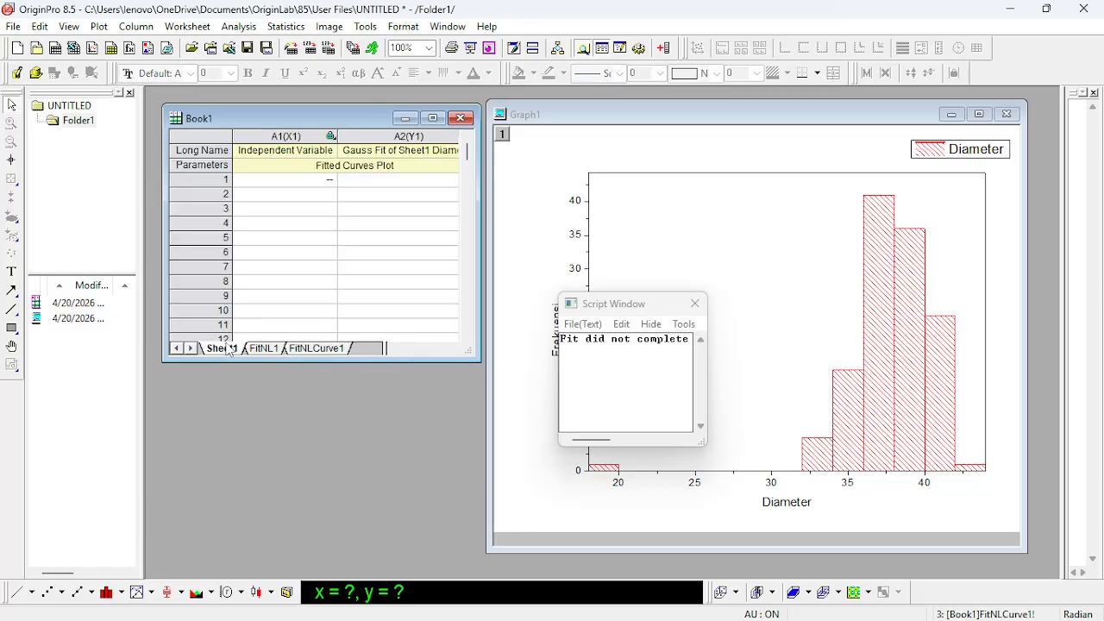
{"action": "left_click", "coordinate": [264, 350]}
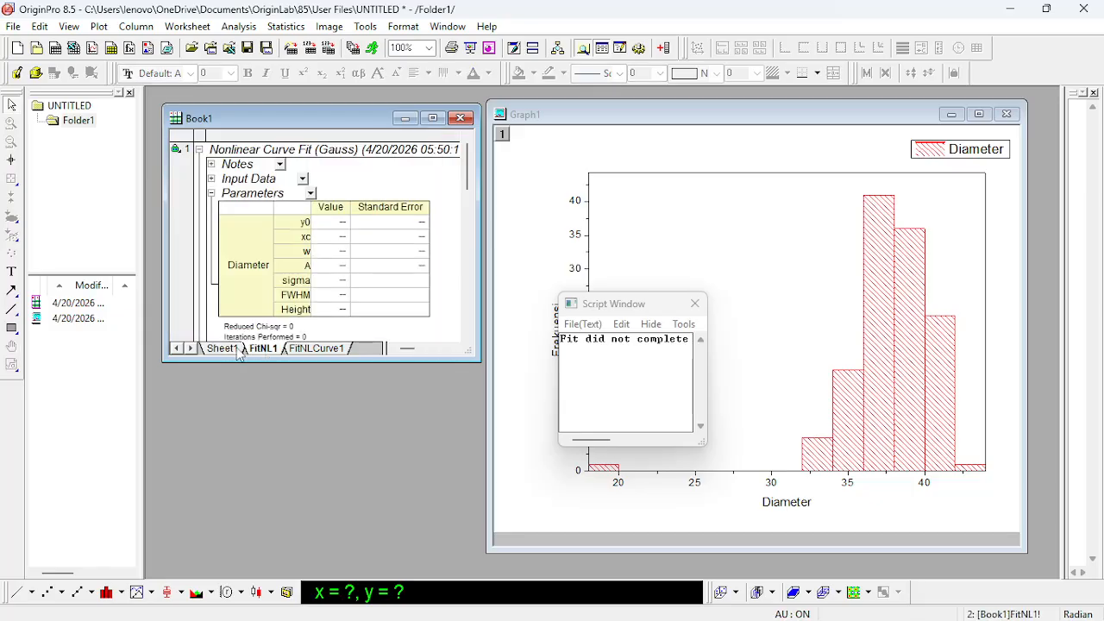
{"action": "left_click", "coordinate": [231, 349]}
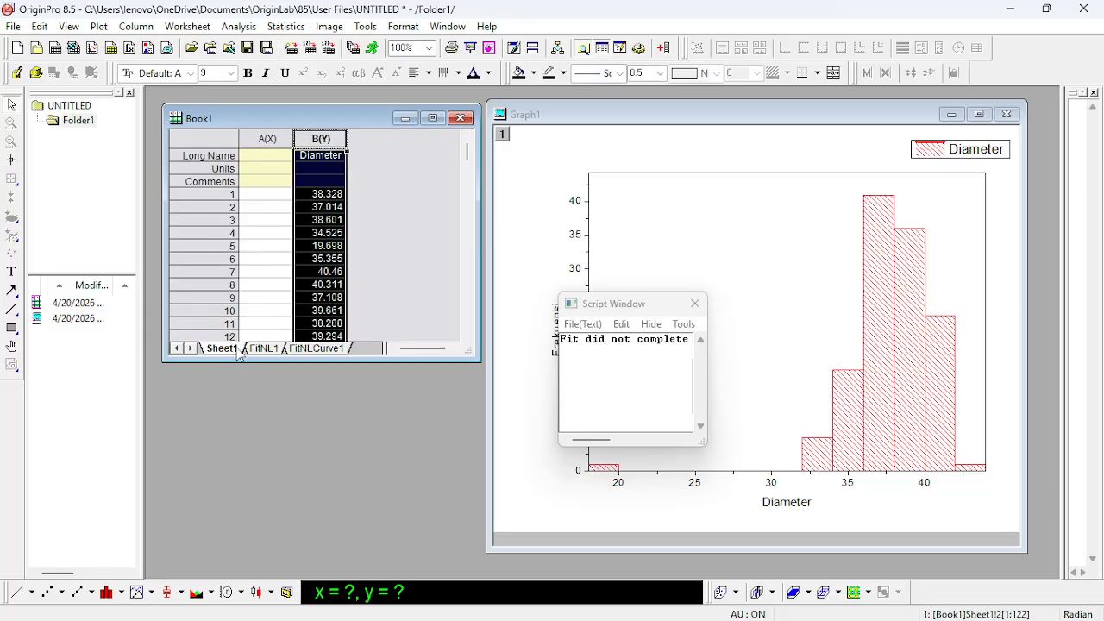
{"action": "left_click", "coordinate": [695, 306]}
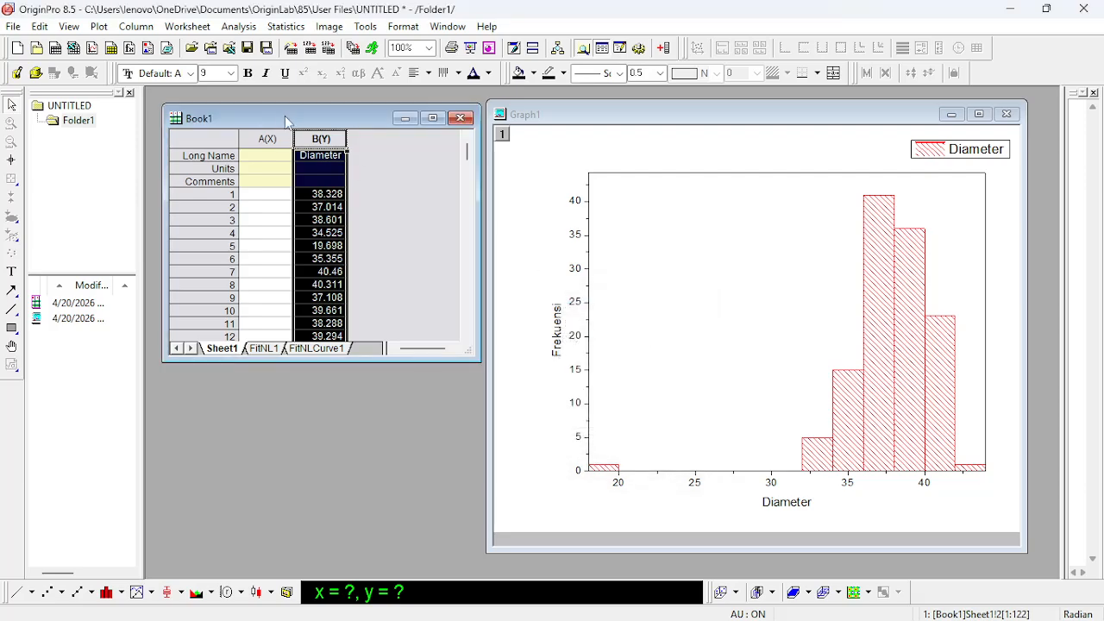
Step: Run a linear fit on the Diameter column of Sheet1 with manual recalculation and the fitted curves plot enabled
{"action": "left_click", "coordinate": [239, 28]}
{"action": "mouse_move", "coordinate": [304, 82]}
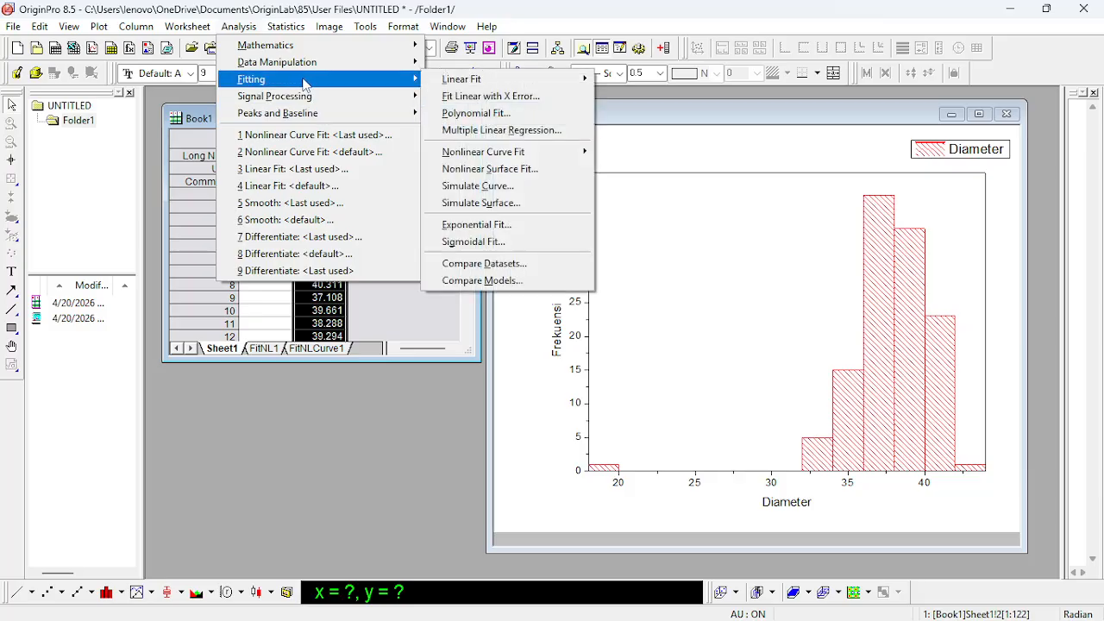
{"action": "mouse_move", "coordinate": [488, 82]}
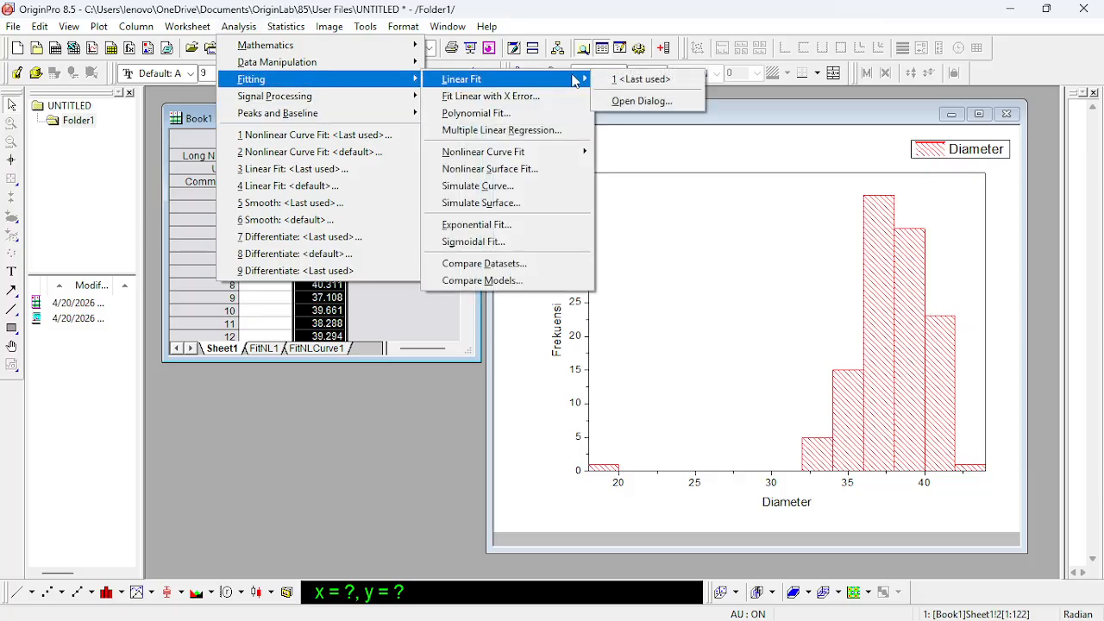
{"action": "left_click", "coordinate": [648, 103]}
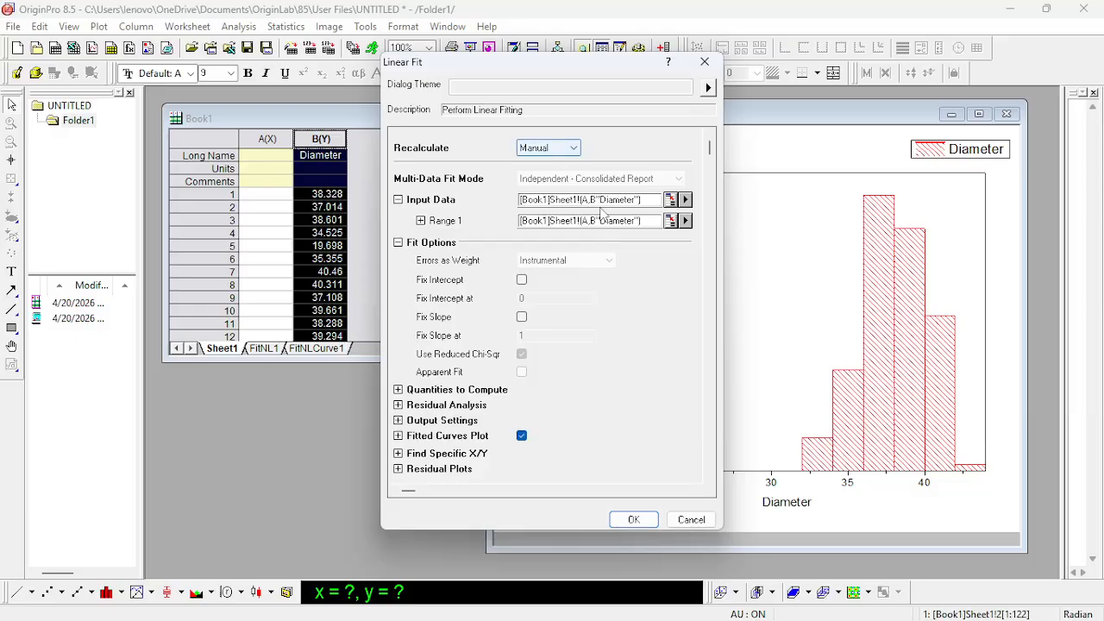
{"action": "left_click", "coordinate": [568, 147]}
{"action": "left_click", "coordinate": [569, 148]}
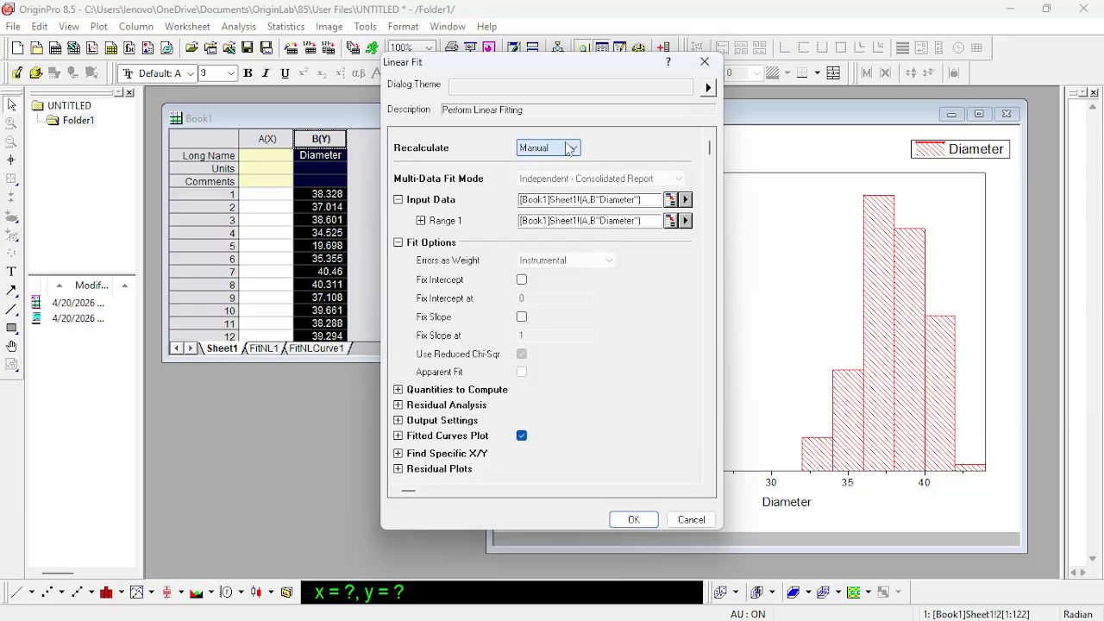
{"action": "left_click", "coordinate": [623, 517]}
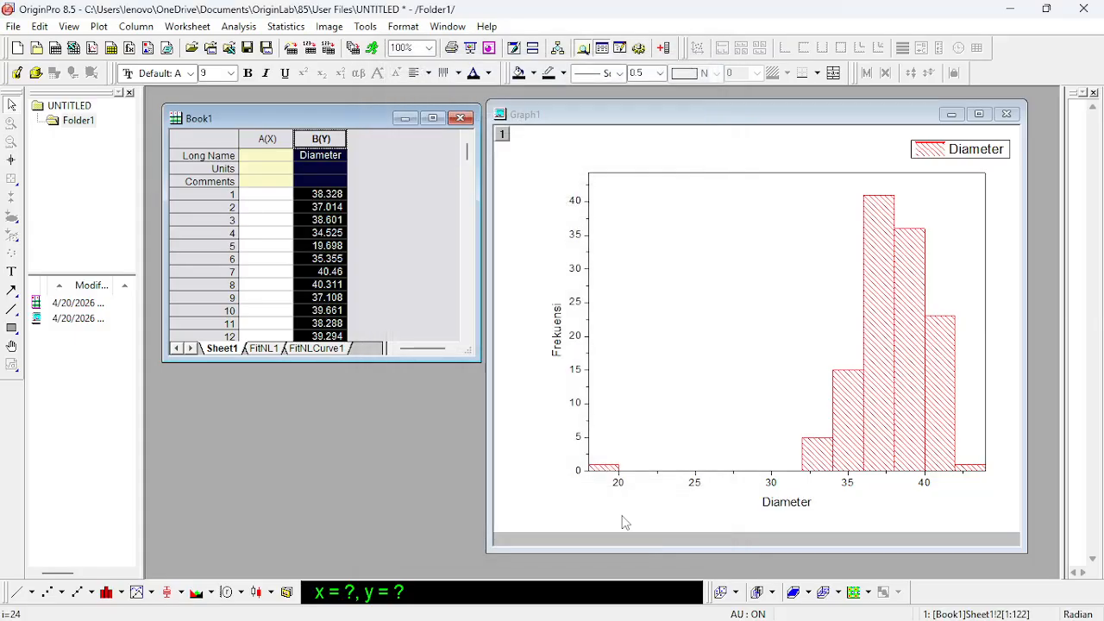
Step: Switch to the linear fit report sheet and examine its parameters, statistics, summary and ANOVA sections
{"action": "left_click", "coordinate": [548, 413]}
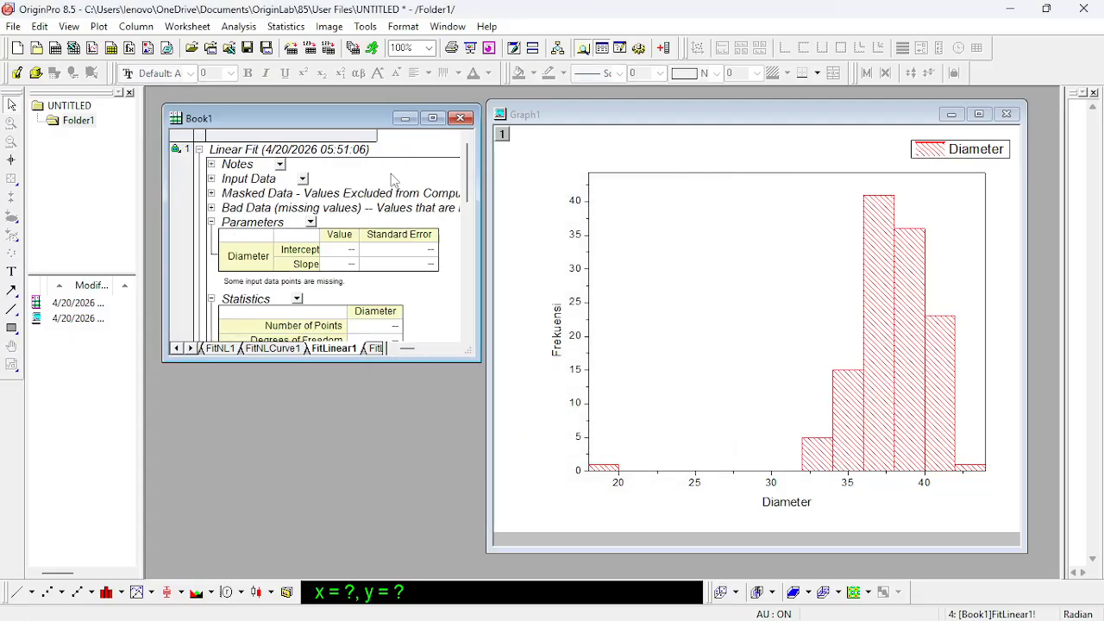
{"action": "scroll", "coordinate": [392, 178], "scroll_direction": "down", "scroll_amount": 3}
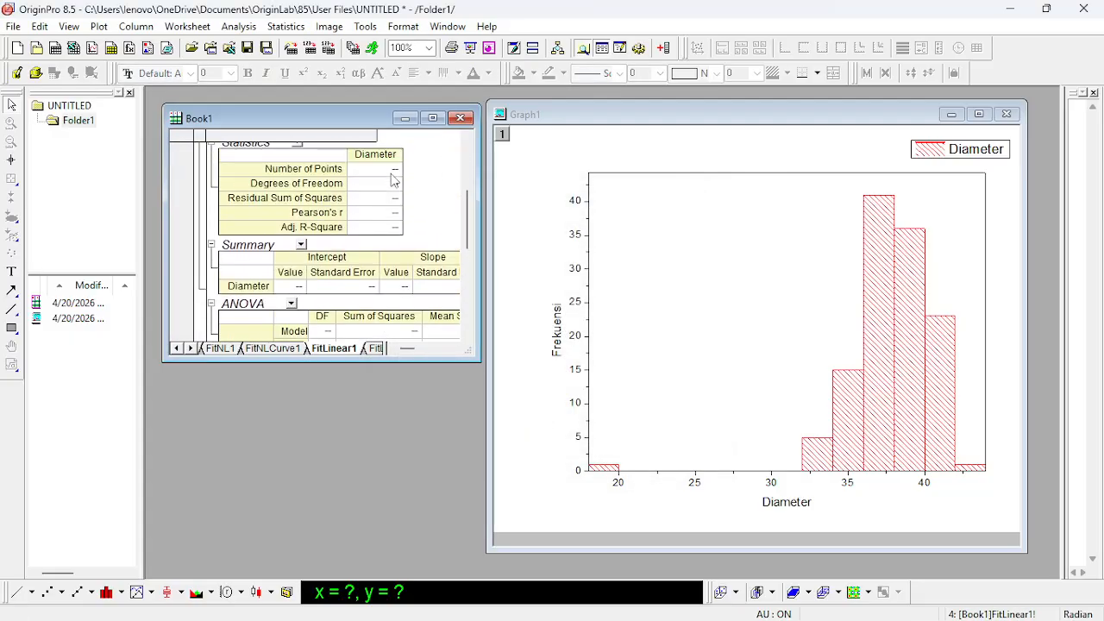
{"action": "scroll", "coordinate": [393, 178], "scroll_direction": "down", "scroll_amount": 2}
{"action": "scroll", "coordinate": [392, 178], "scroll_direction": "up", "scroll_amount": 6}
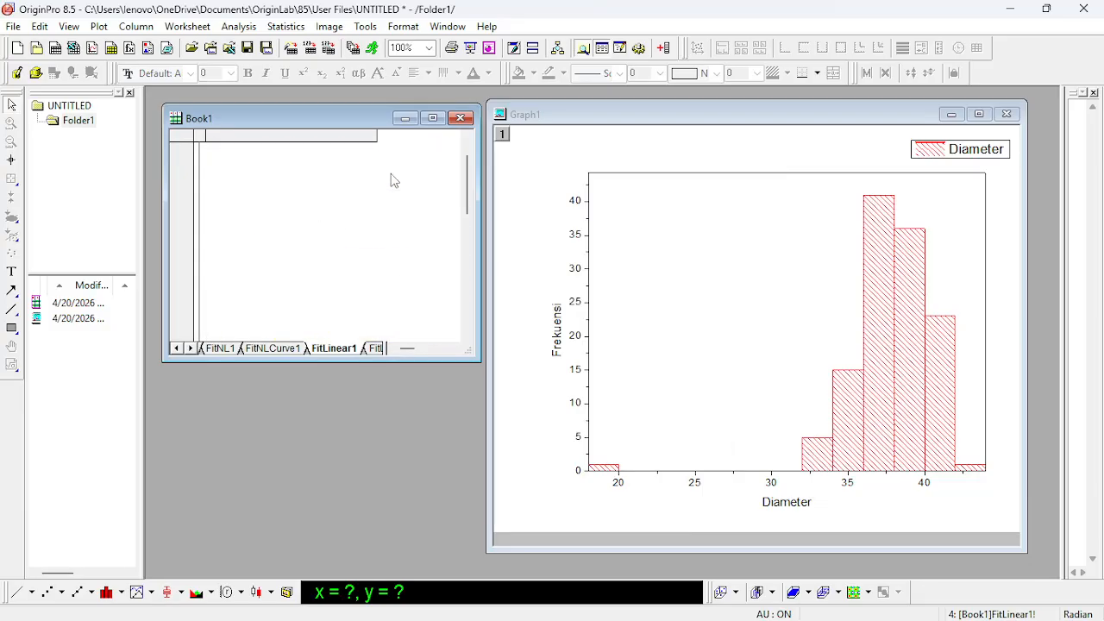
{"action": "scroll", "coordinate": [392, 179], "scroll_direction": "up", "scroll_amount": 1}
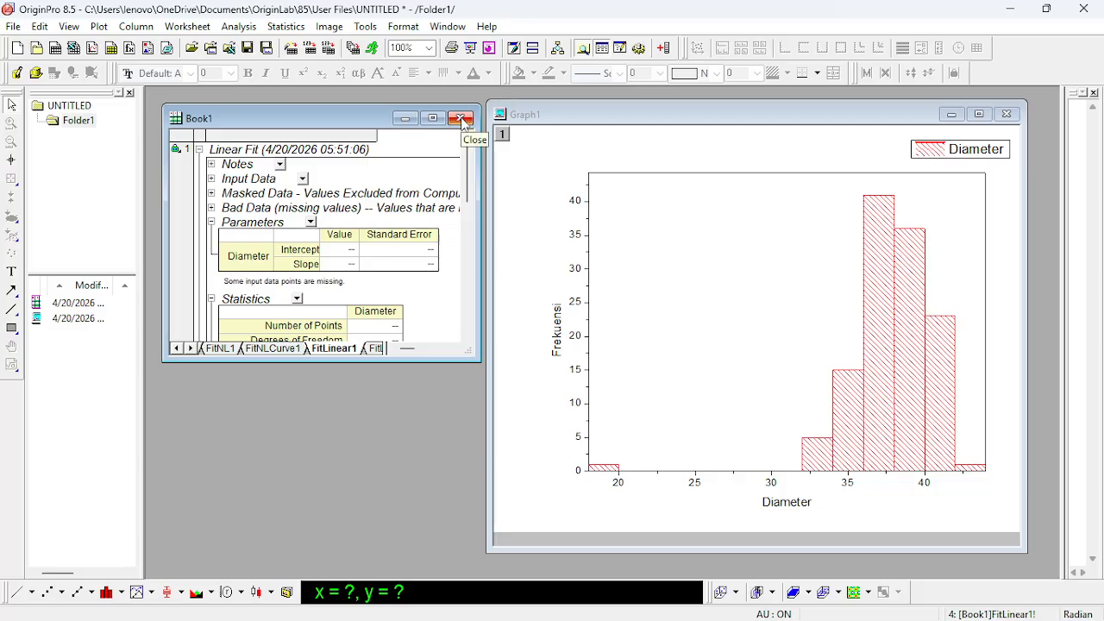
Step: Check the FitNL1 report, return to Sheet1, clear the Diameter column selection and activate the Graph1 histogram window
{"action": "left_click", "coordinate": [220, 348]}
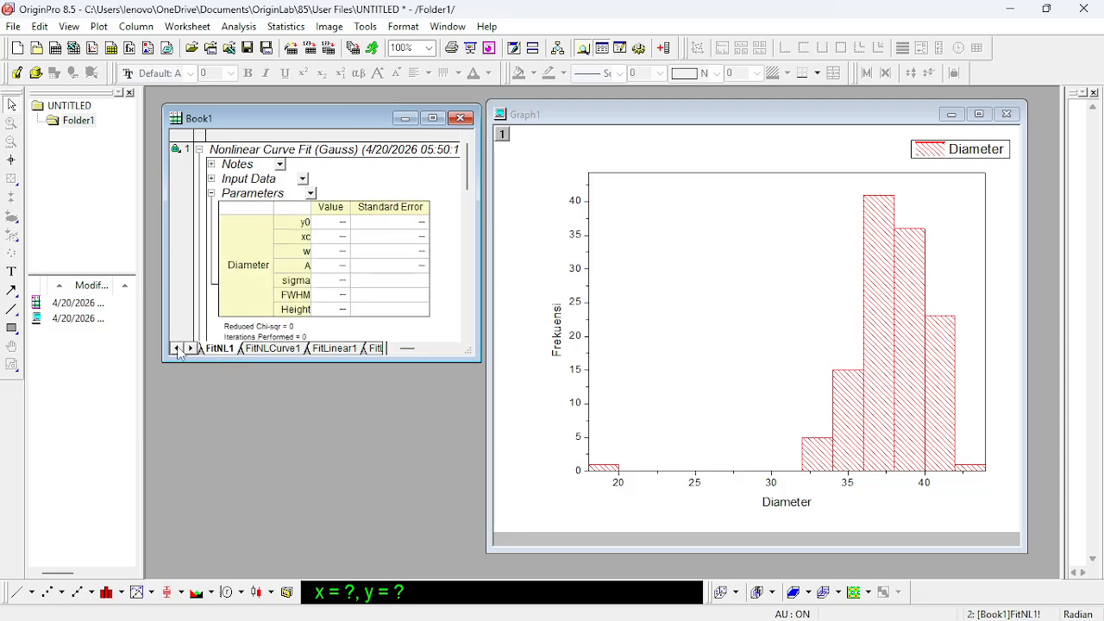
{"action": "left_click", "coordinate": [190, 349]}
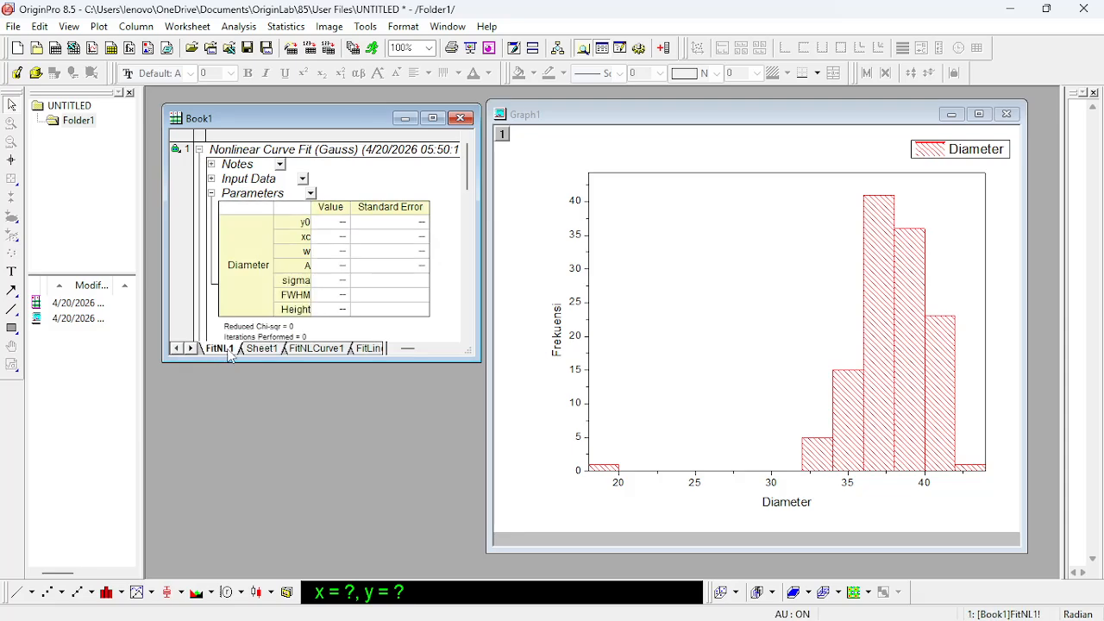
{"action": "left_click", "coordinate": [276, 350]}
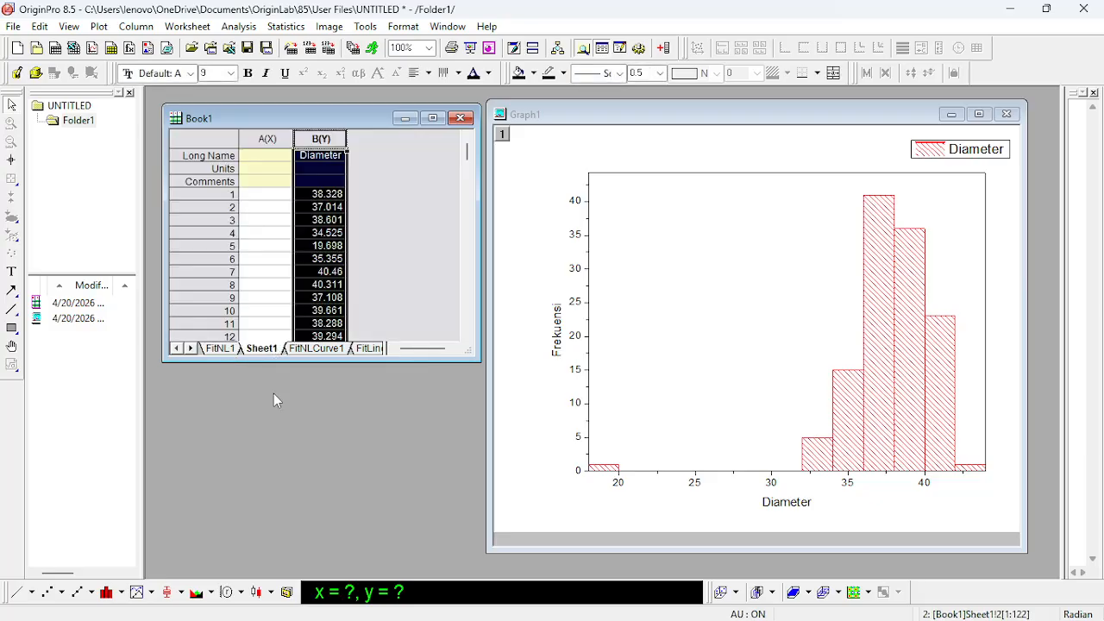
{"action": "left_click", "coordinate": [387, 249]}
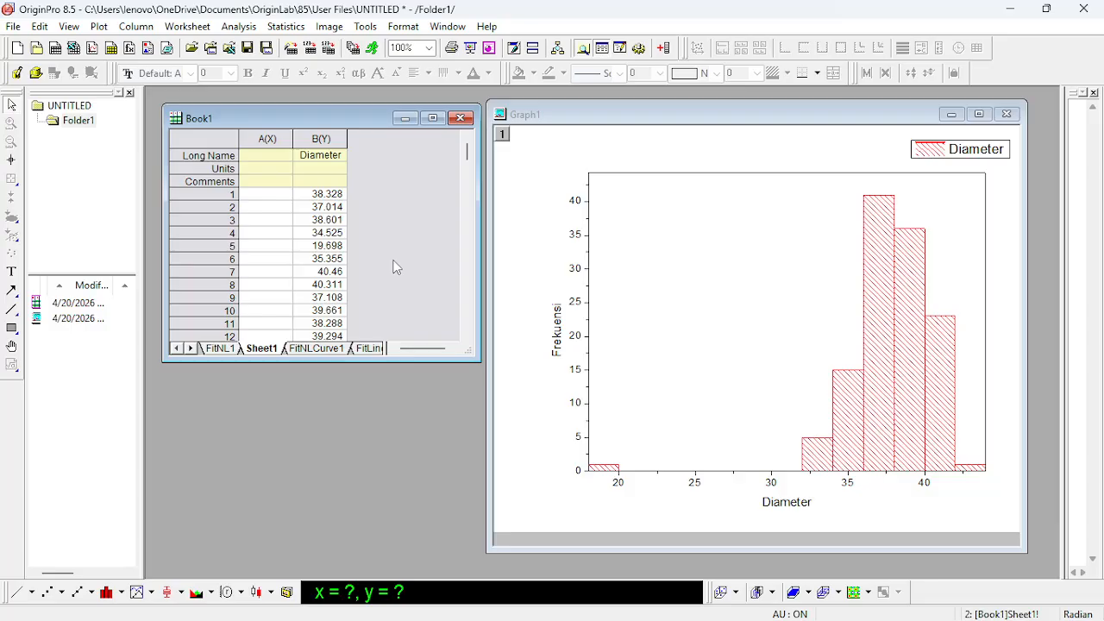
{"action": "left_click", "coordinate": [678, 115]}
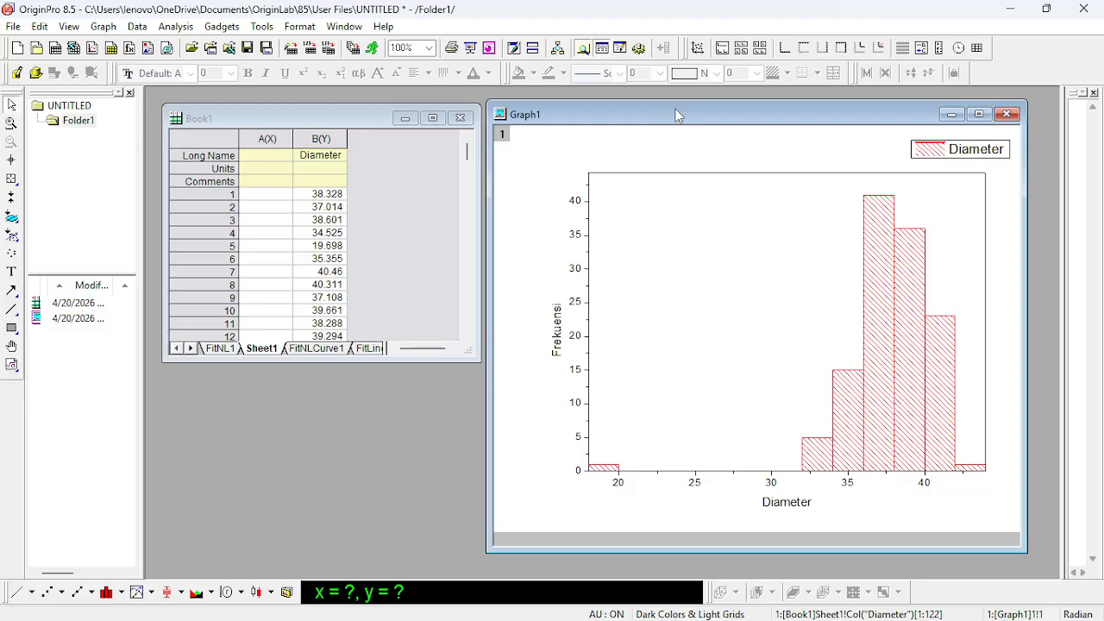
{"action": "key", "text": "alt+Tab"}
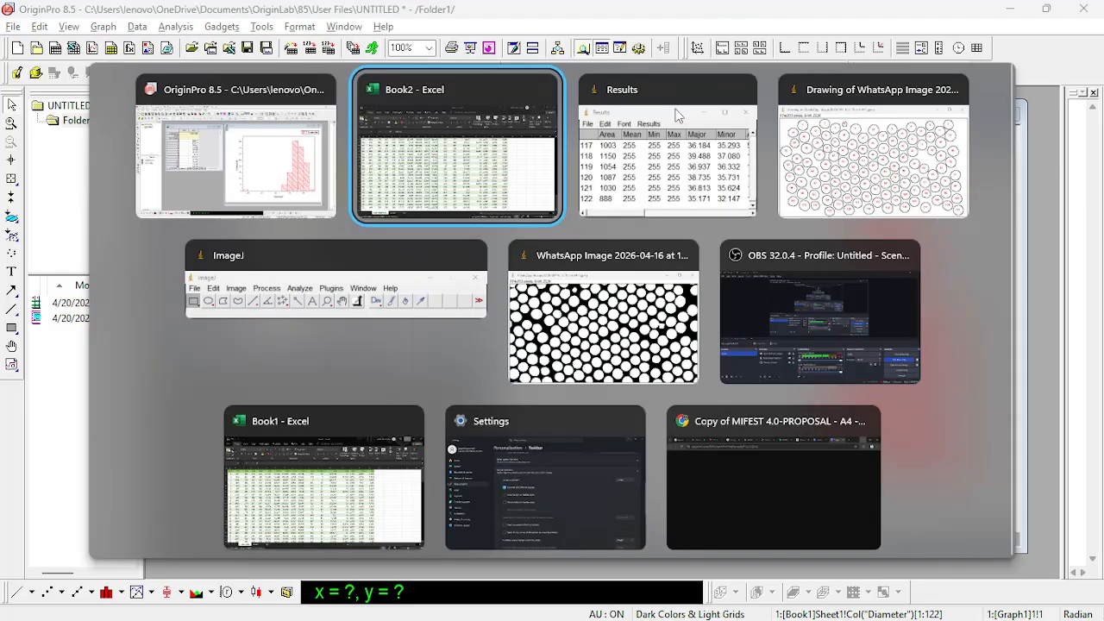
{"action": "key", "text": "Tab"}
{"action": "key", "text": "Tab"}
{"action": "key", "text": "Tab"}
{"action": "key", "text": "Tab"}
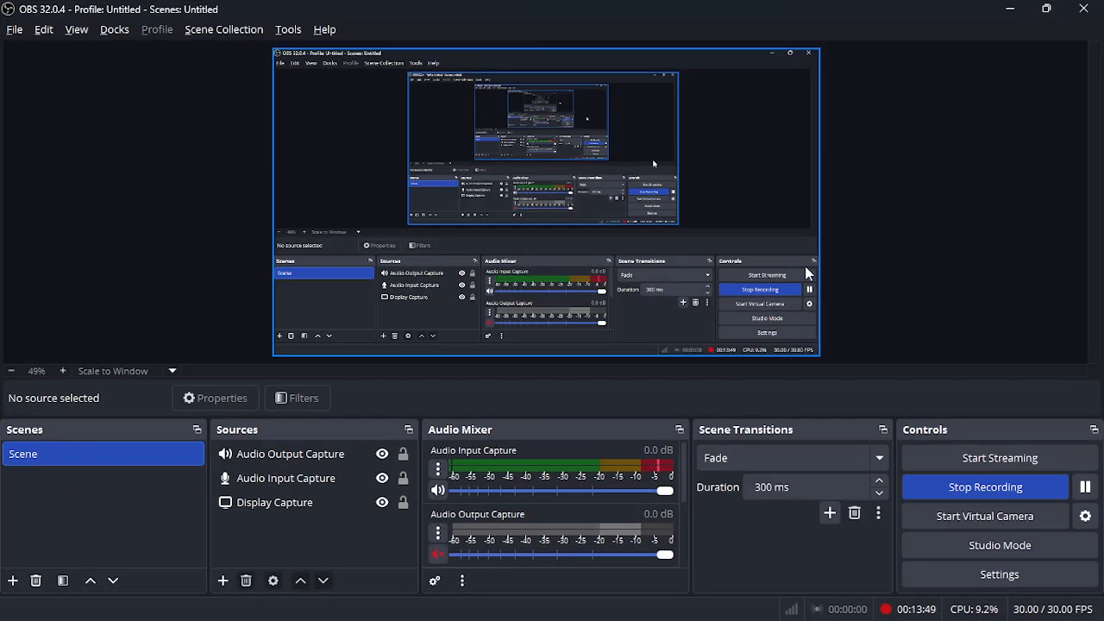